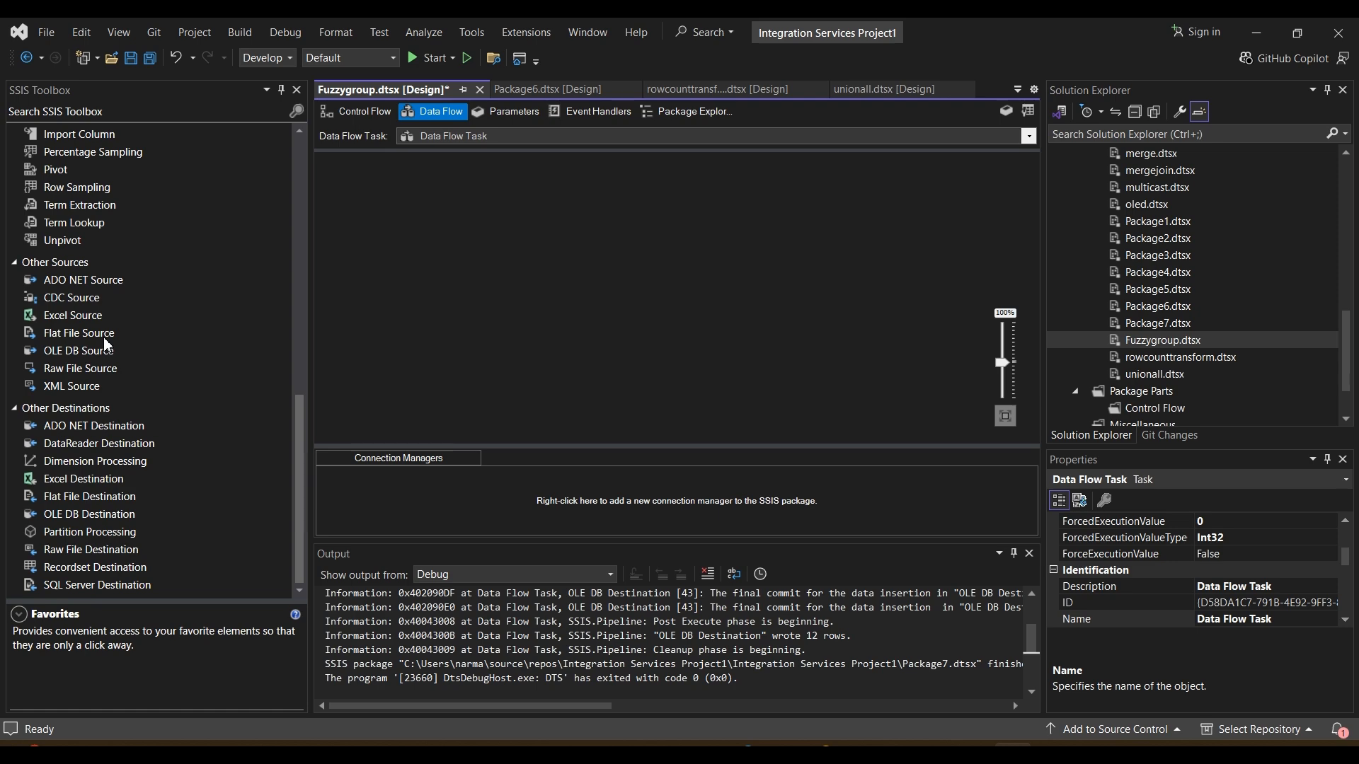
Add an OLE DB Source to the empty data flow of the Fuzzygroup package
scroll(79, 292, "up", 3)
scroll(101, 317, "down", 3)
left_click_drag(96, 351, 564, 245)
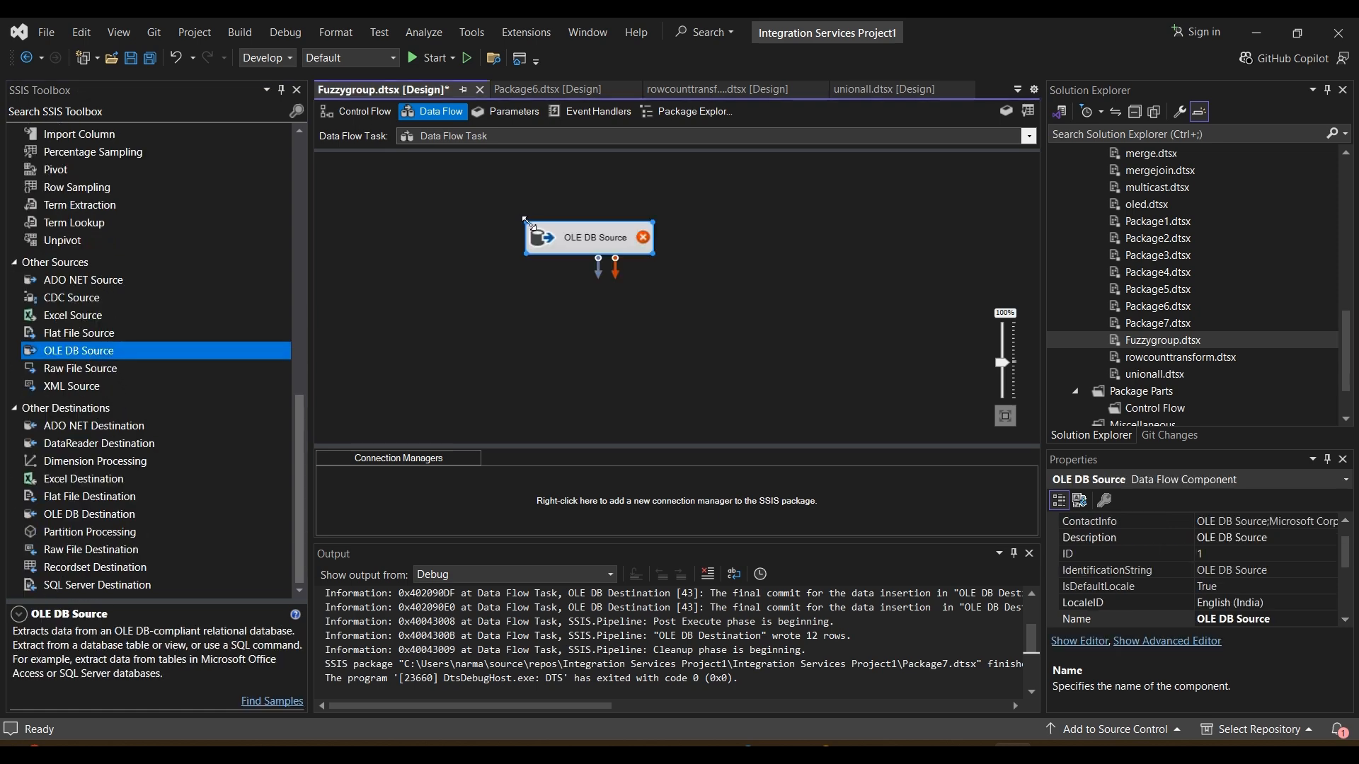
Configure the OLE DB Source with the saved HCM database connection and the table containing the id and country columns, keeping both columns
double_click(564, 243)
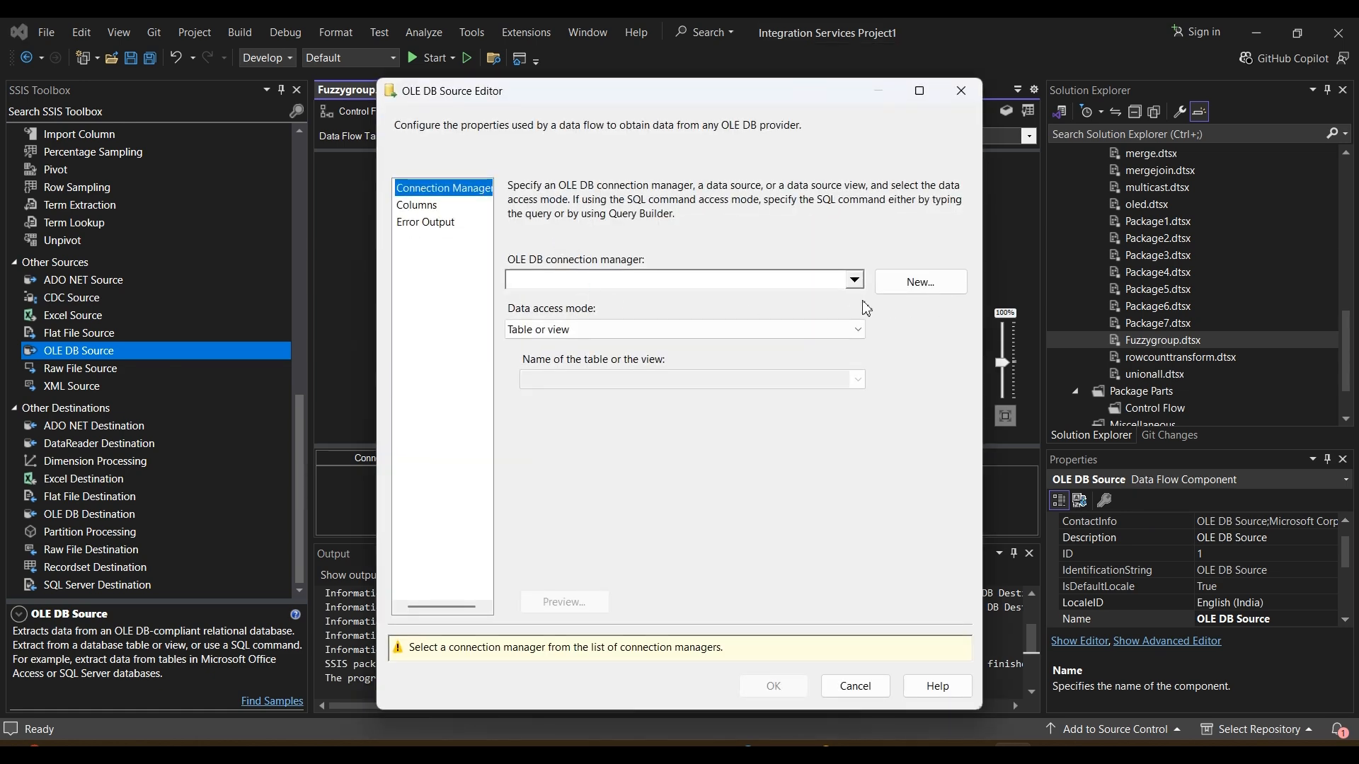
left_click(898, 295)
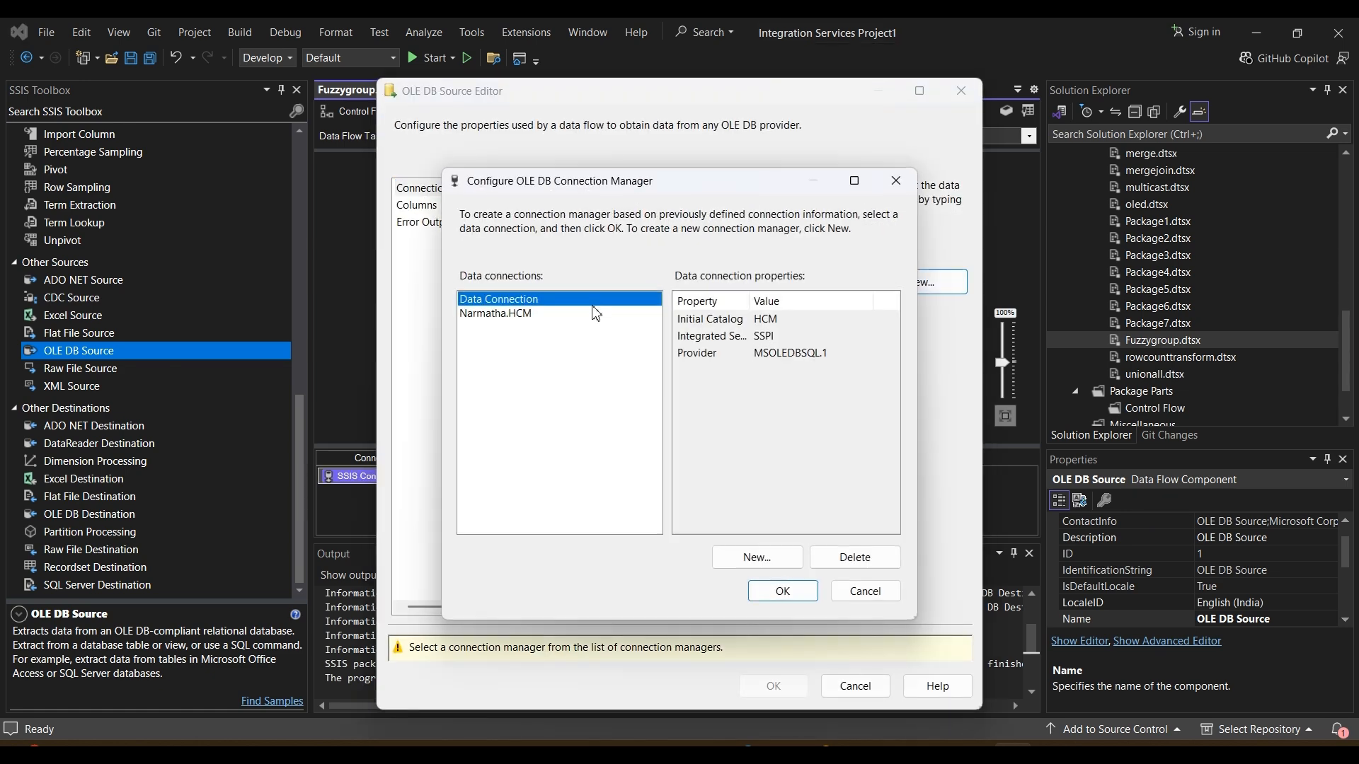
left_click(508, 314)
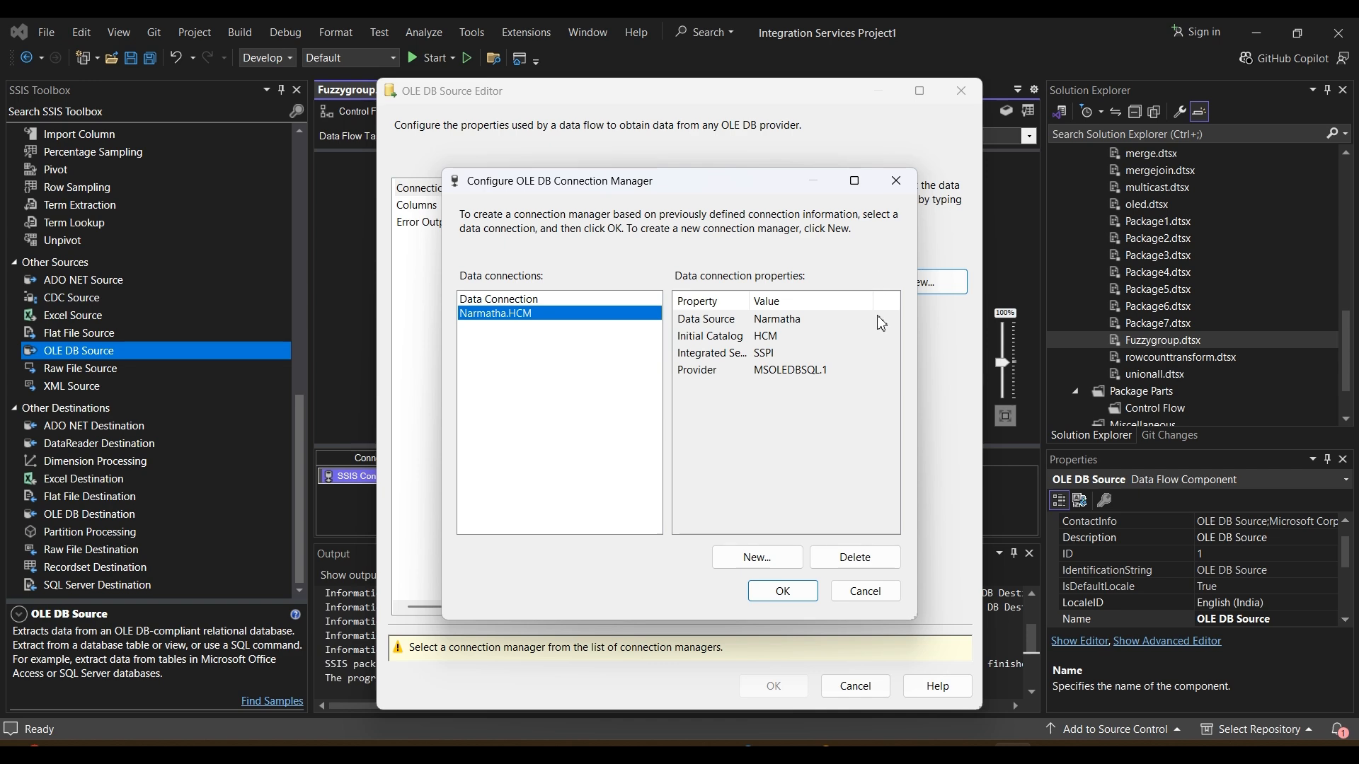
left_click(782, 592)
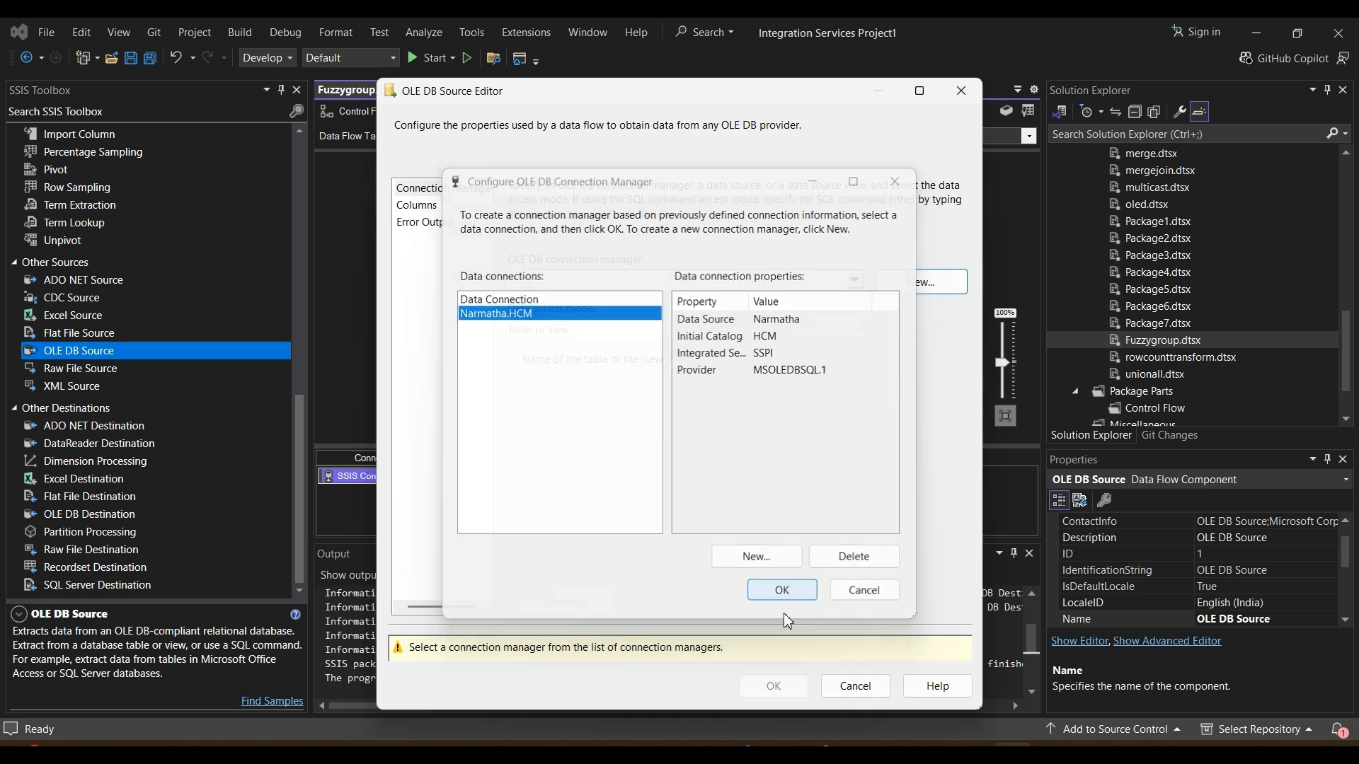
left_click(619, 375)
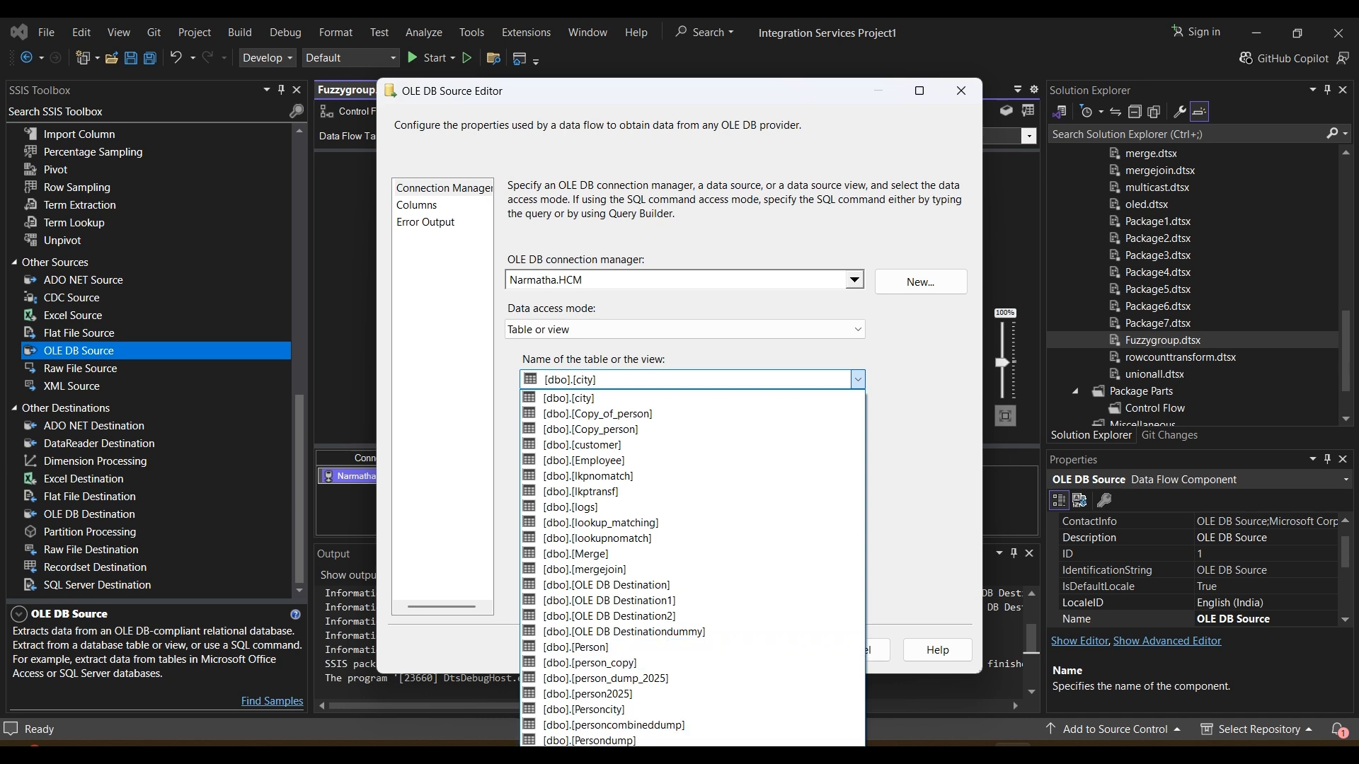
left_click(596, 754)
left_click(412, 208)
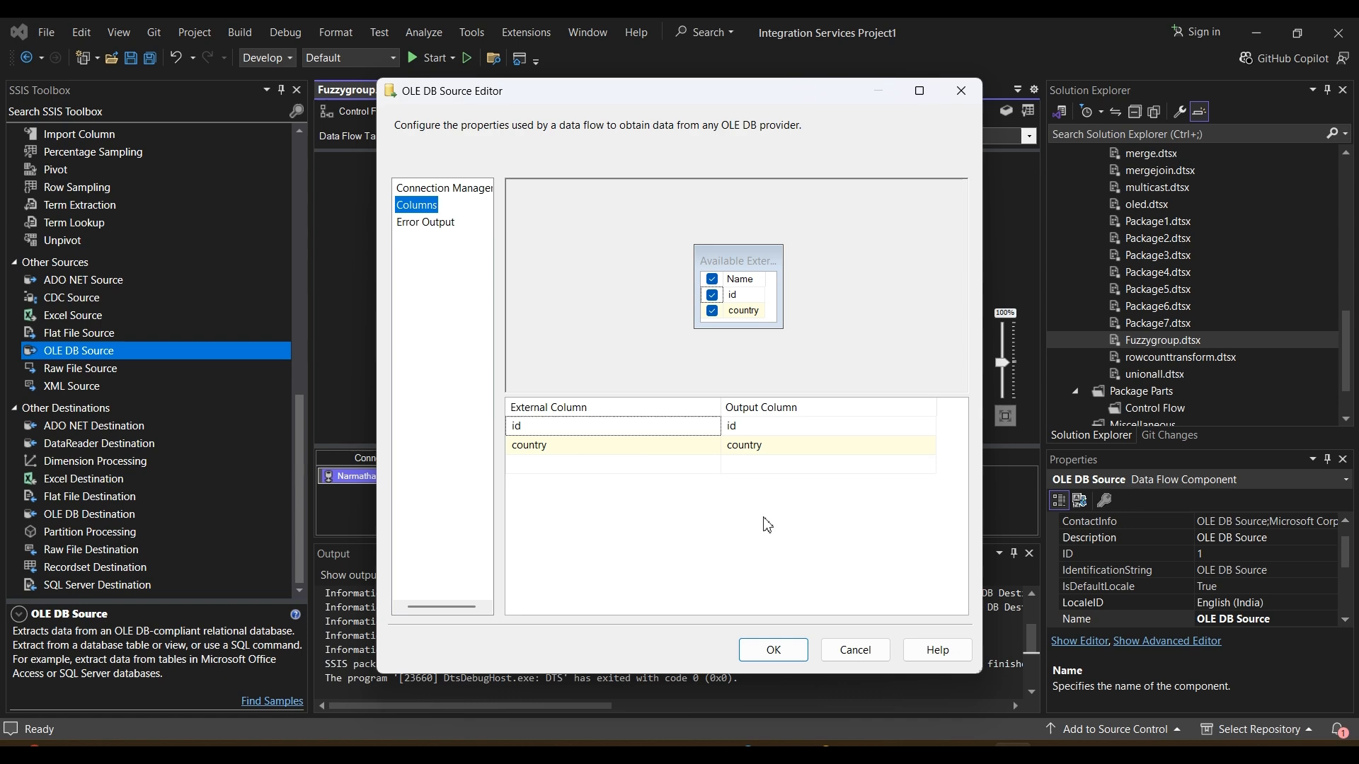
left_click(765, 663)
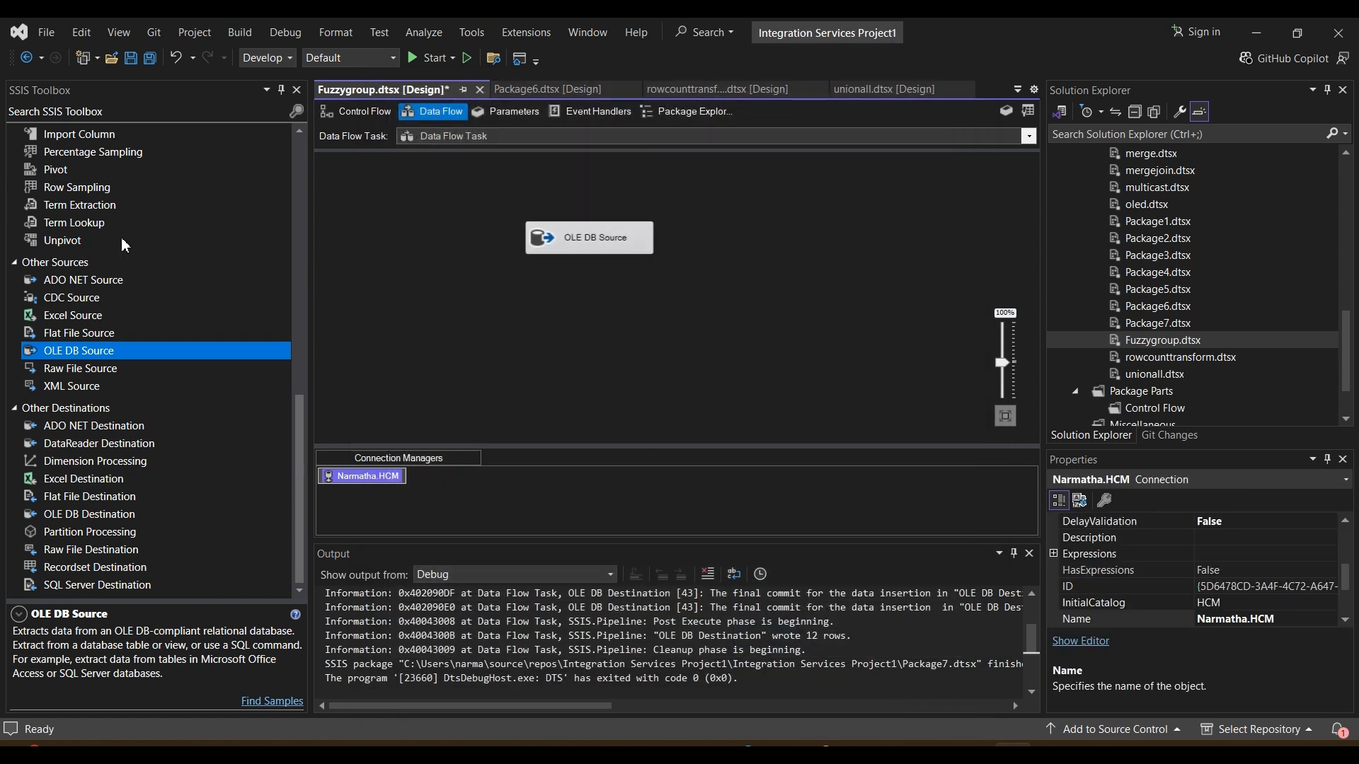
Add a Fuzzy Grouping transformation below the OLE DB Source and connect the source's data output to it
scroll(124, 245, "up", 12)
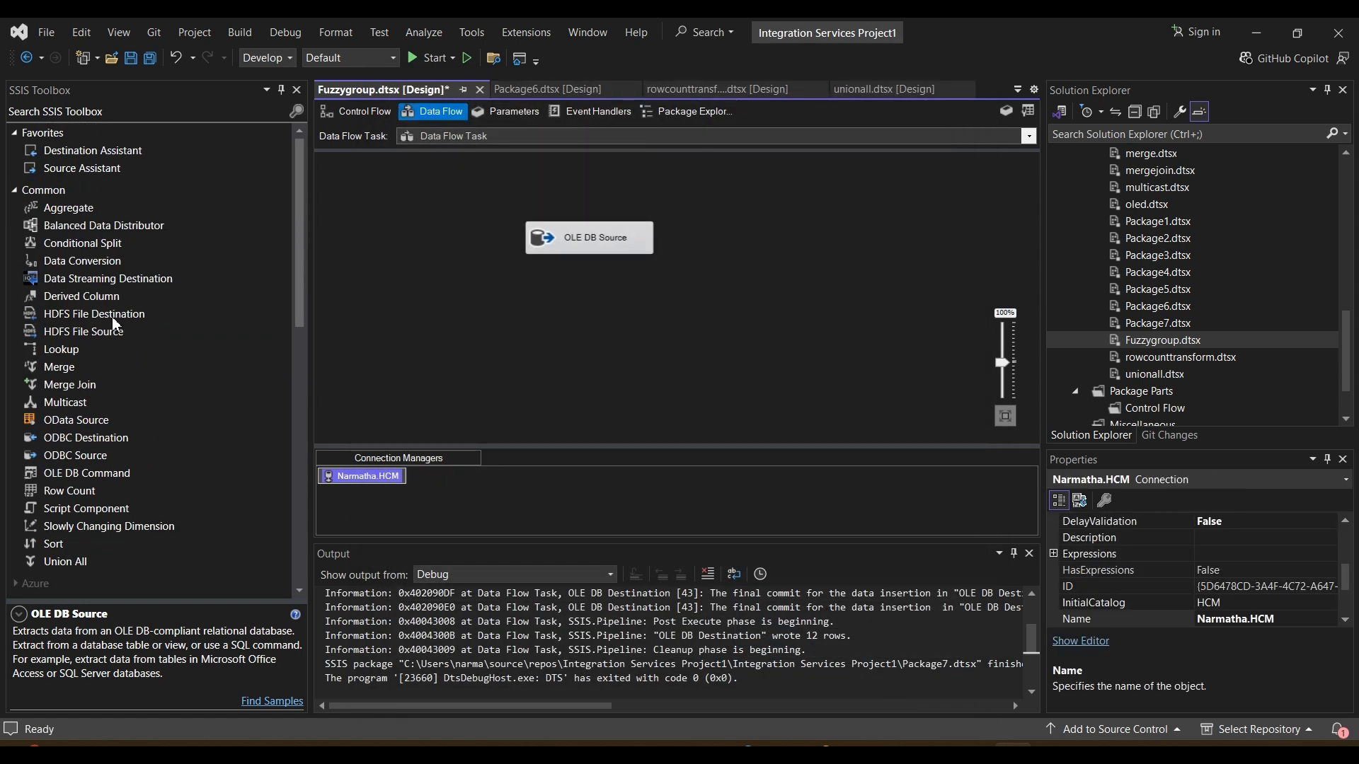
scroll(115, 325, "down", 6)
left_click(89, 430)
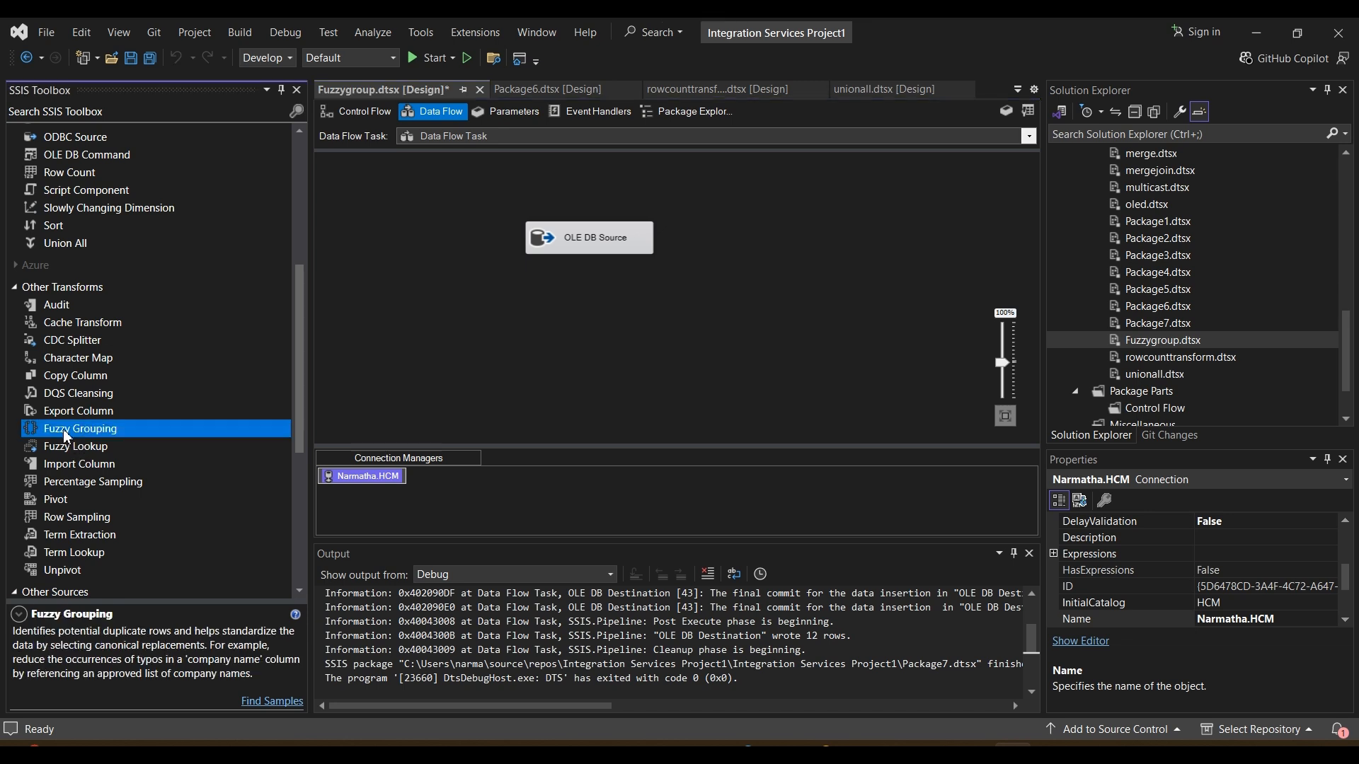
left_click_drag(67, 436, 576, 315)
left_click(582, 244)
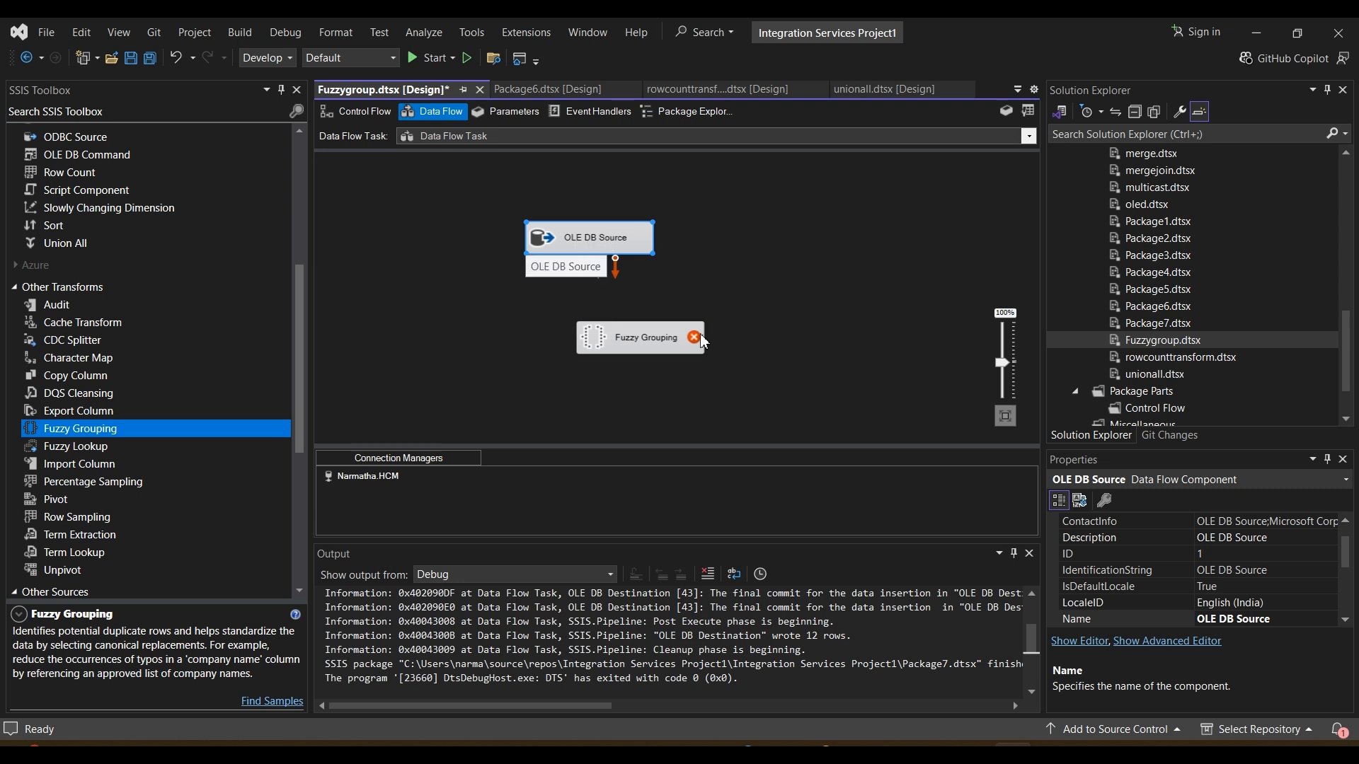
left_click(634, 342)
left_click(548, 238)
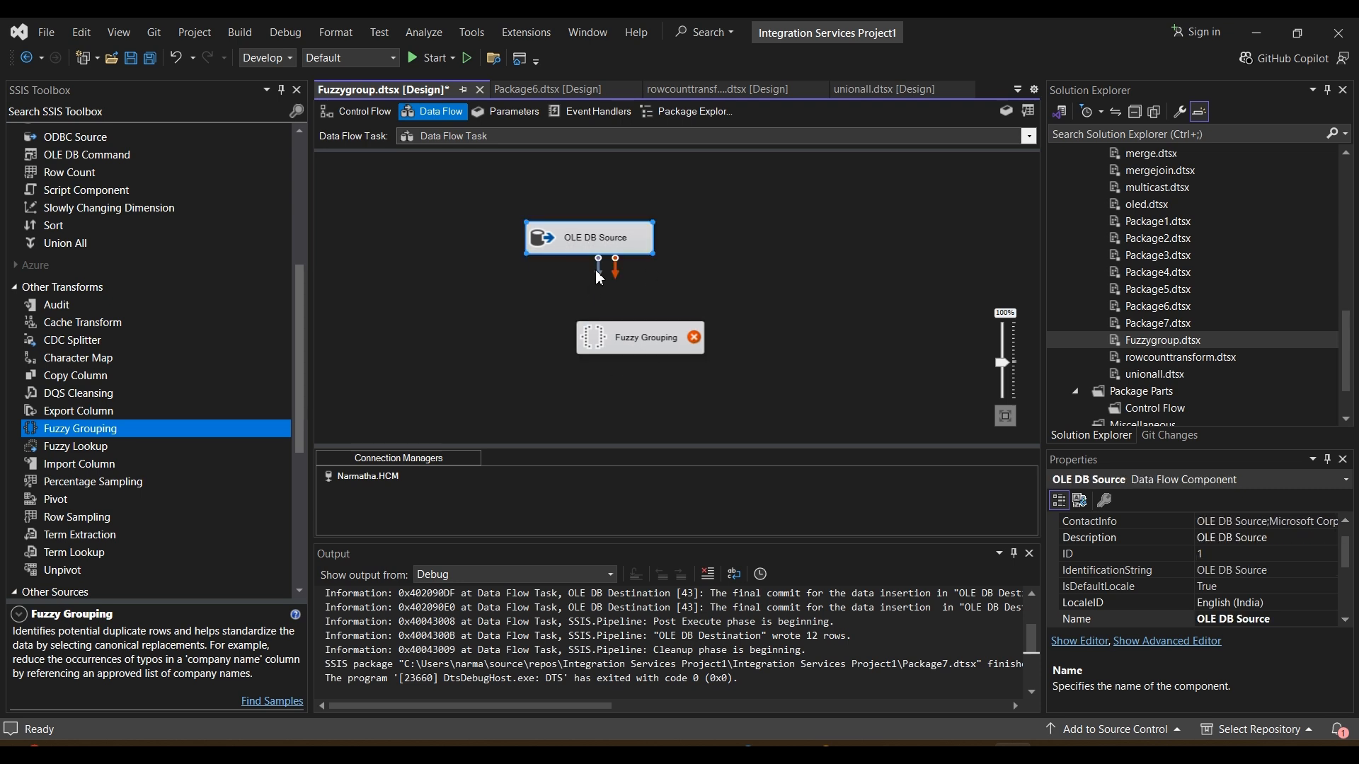
Set Fuzzy Grouping to group on the country column with the Fuzzy match type and group output alias country_clean
double_click(628, 343)
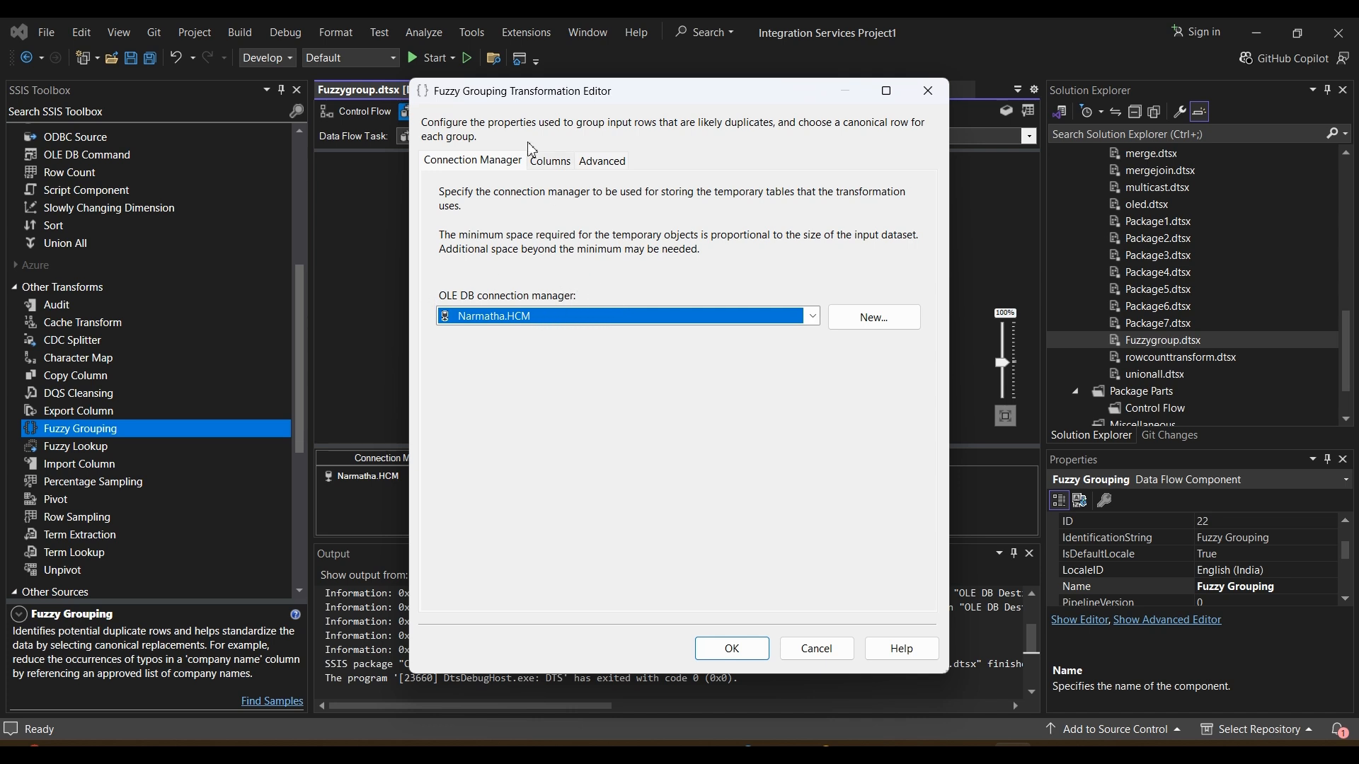
left_click(541, 161)
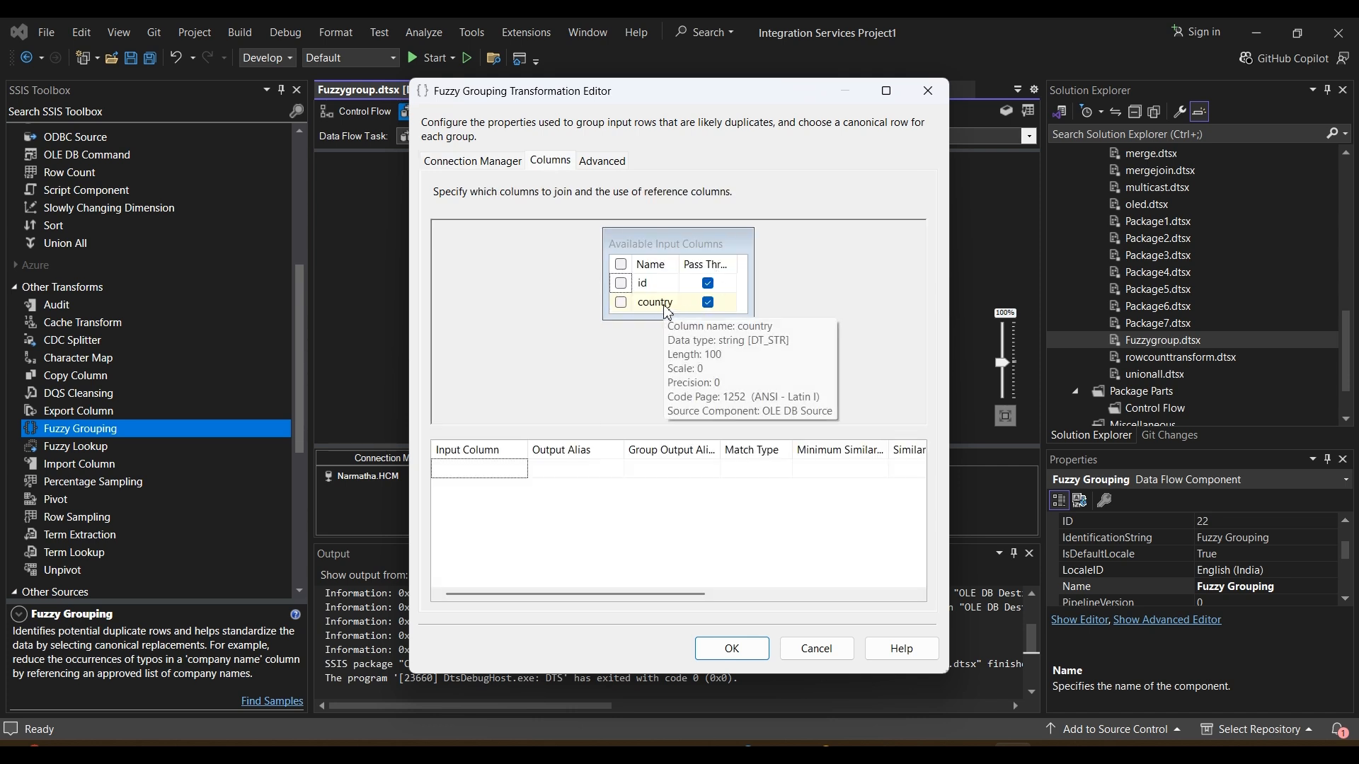
left_click_drag(668, 312, 458, 471)
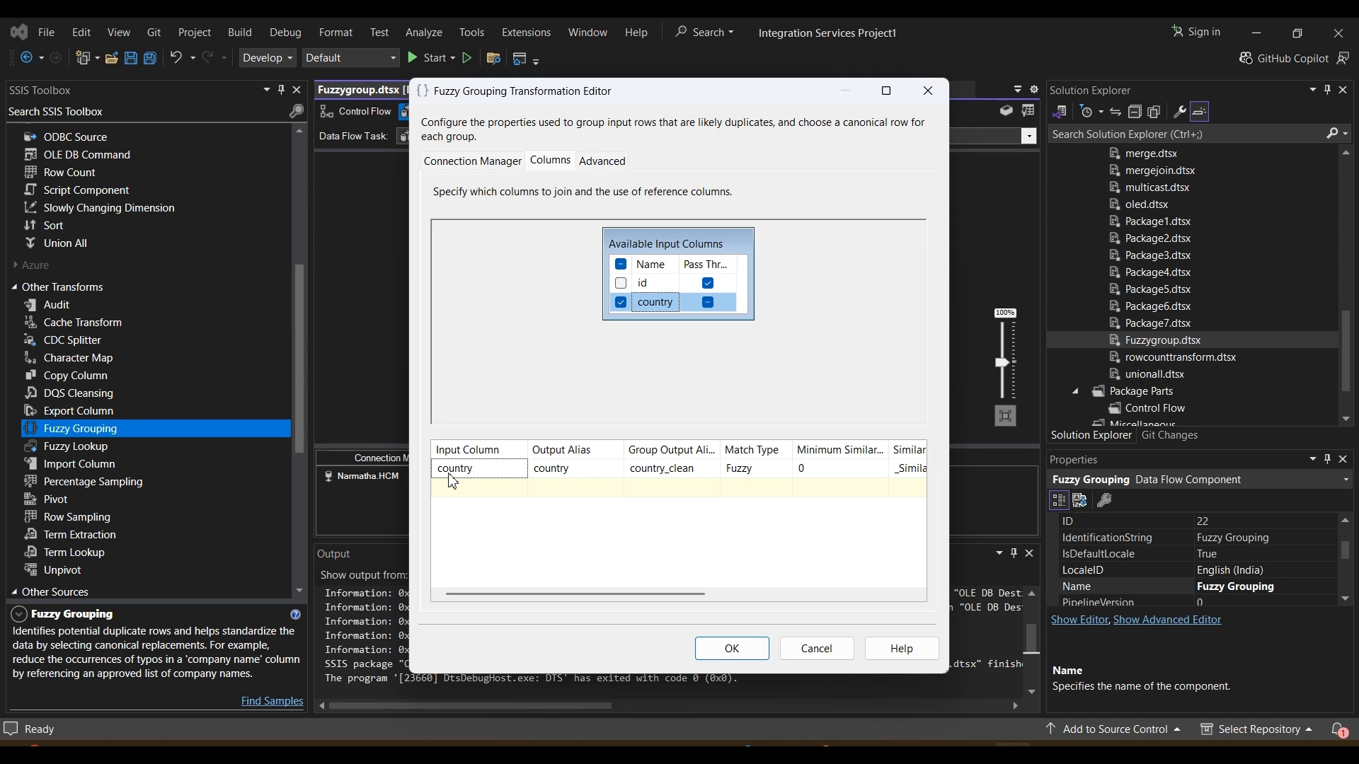
left_click(755, 471)
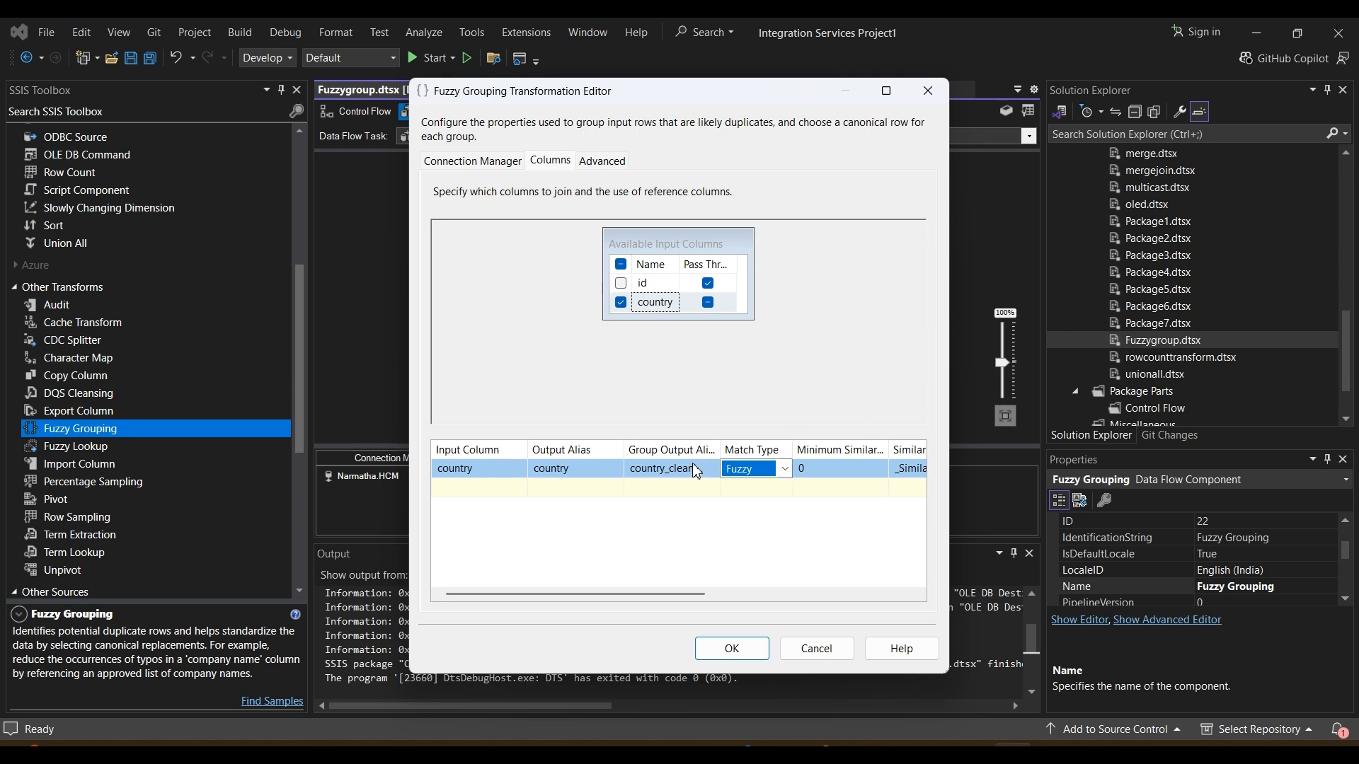
left_click(673, 475)
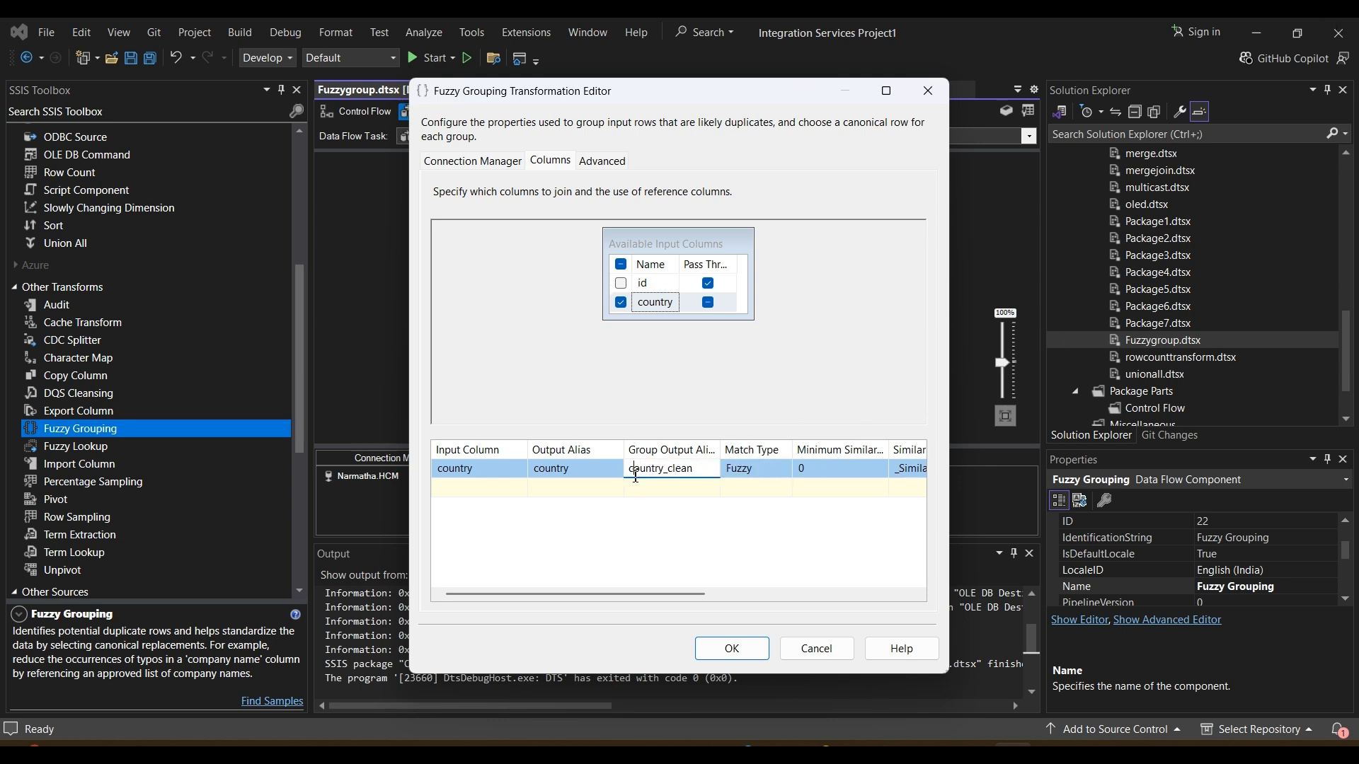
left_click_drag(635, 476, 698, 475)
Review the key and score column names, set the similarity threshold to 0.32 and apply the Fuzzy Grouping settings
left_click(601, 162)
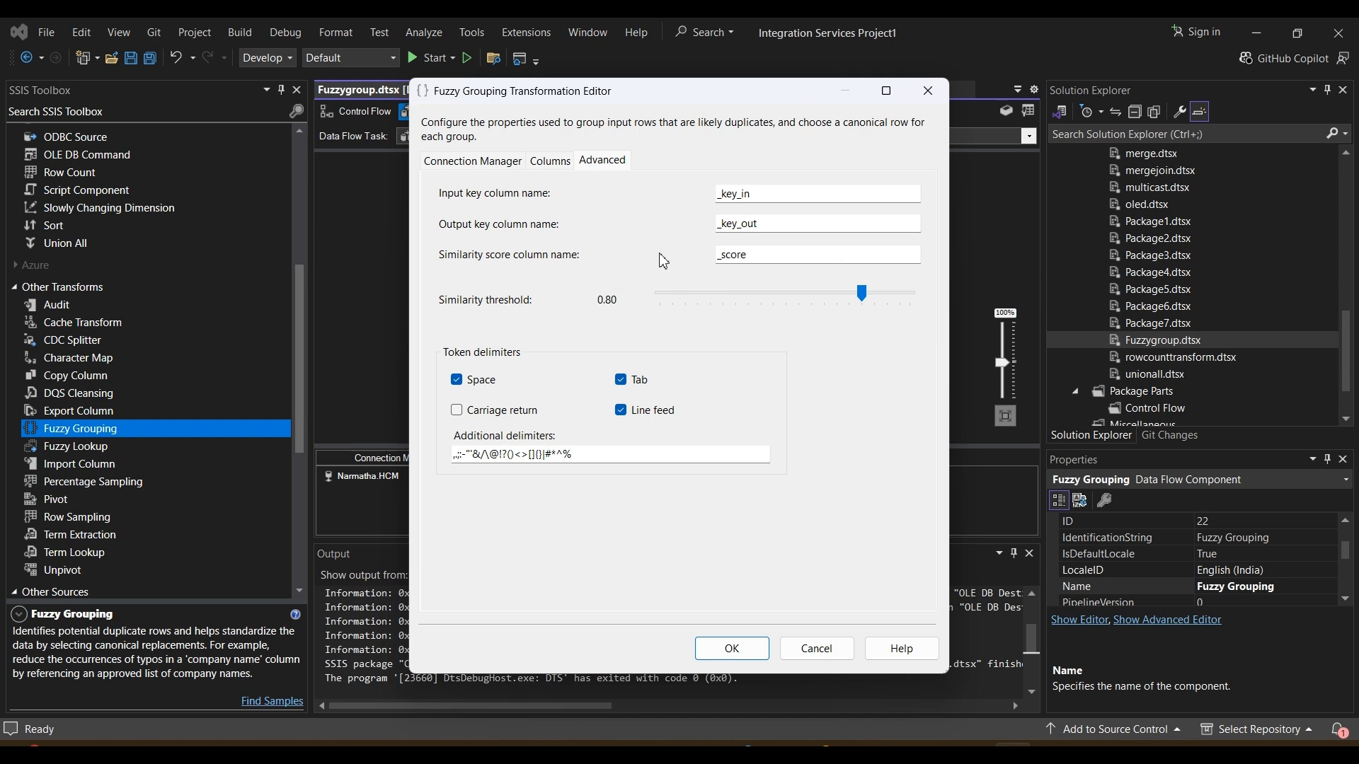
double_click(770, 196)
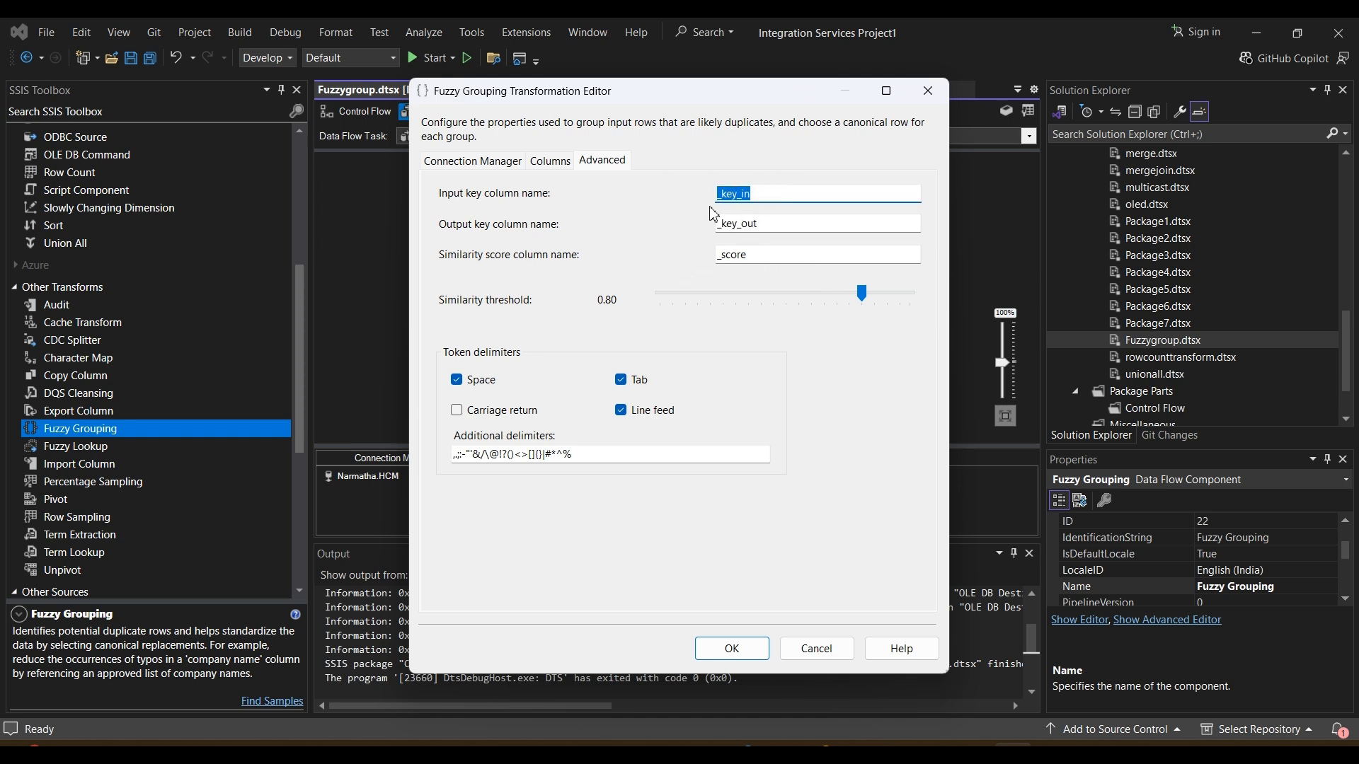
double_click(771, 225)
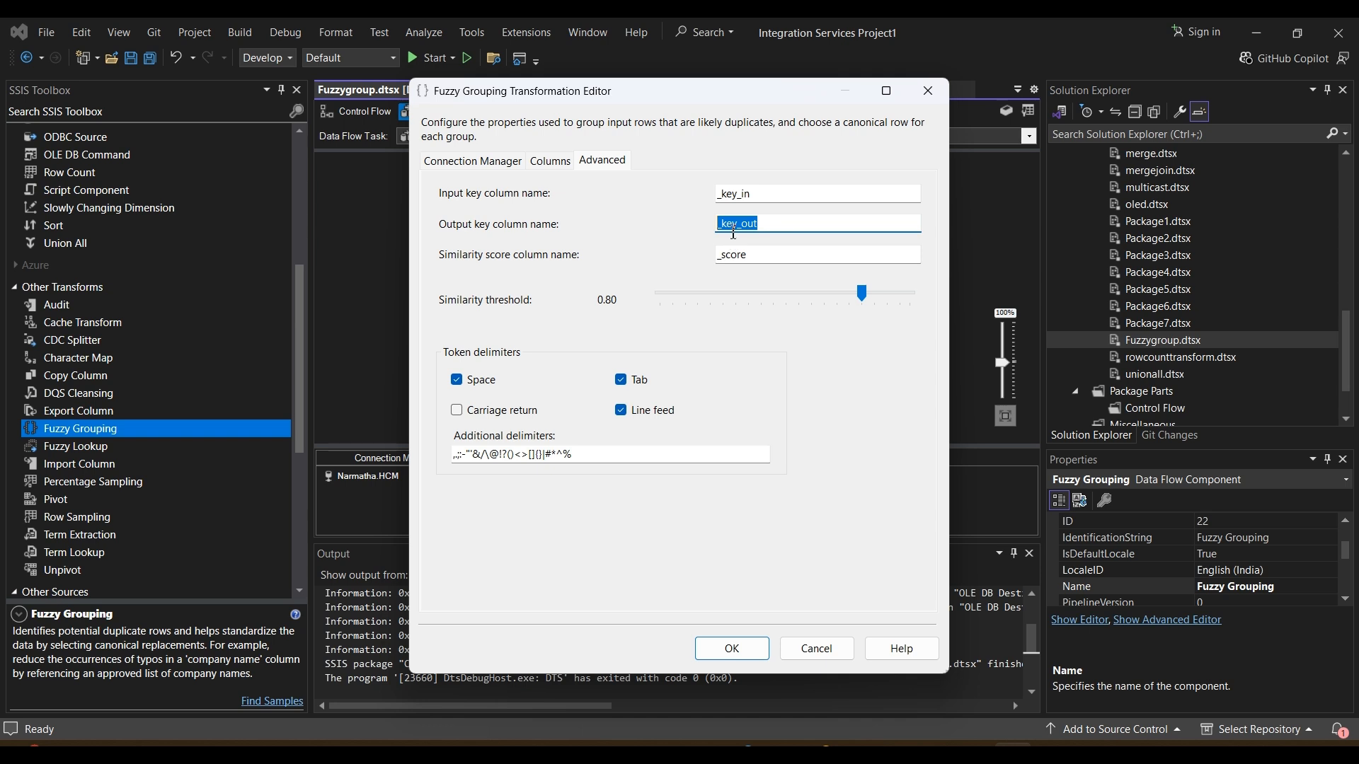
double_click(761, 193)
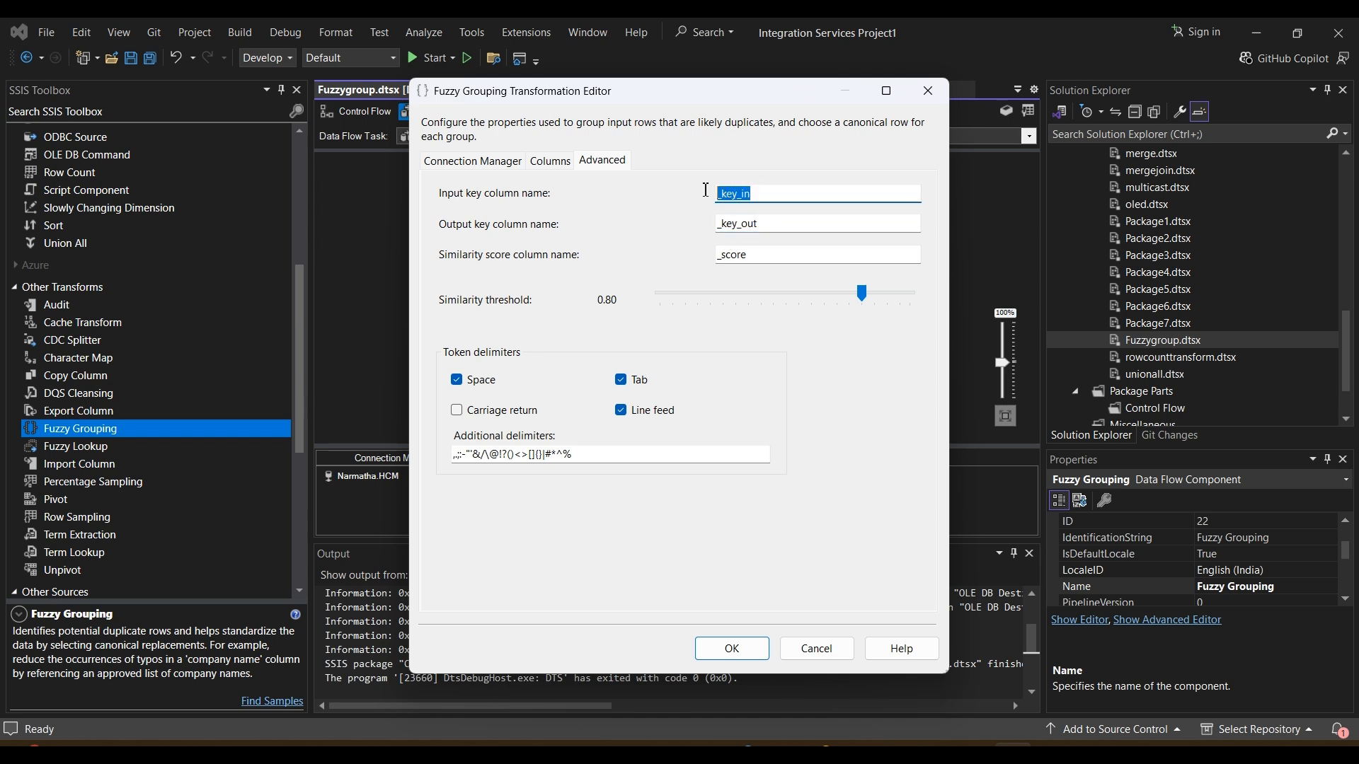
double_click(776, 224)
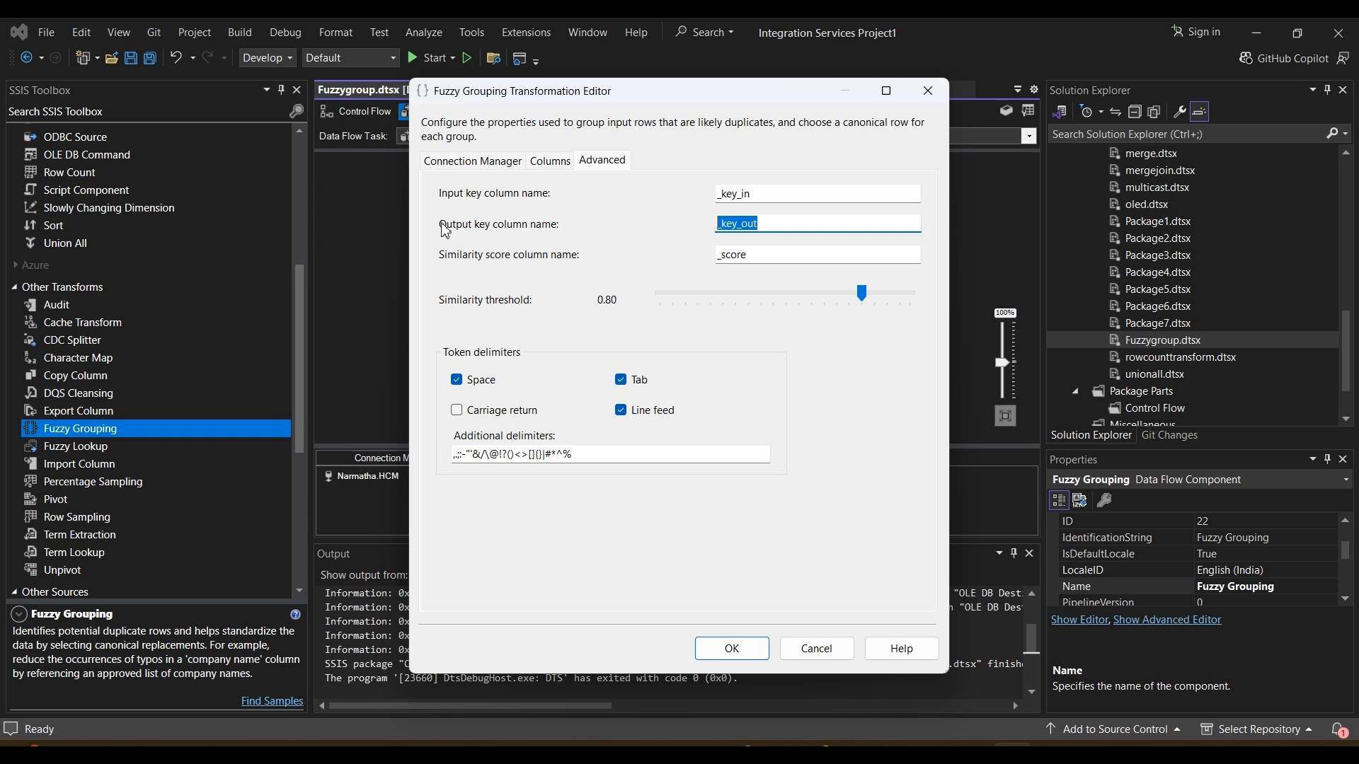
left_click(761, 226)
double_click(757, 256)
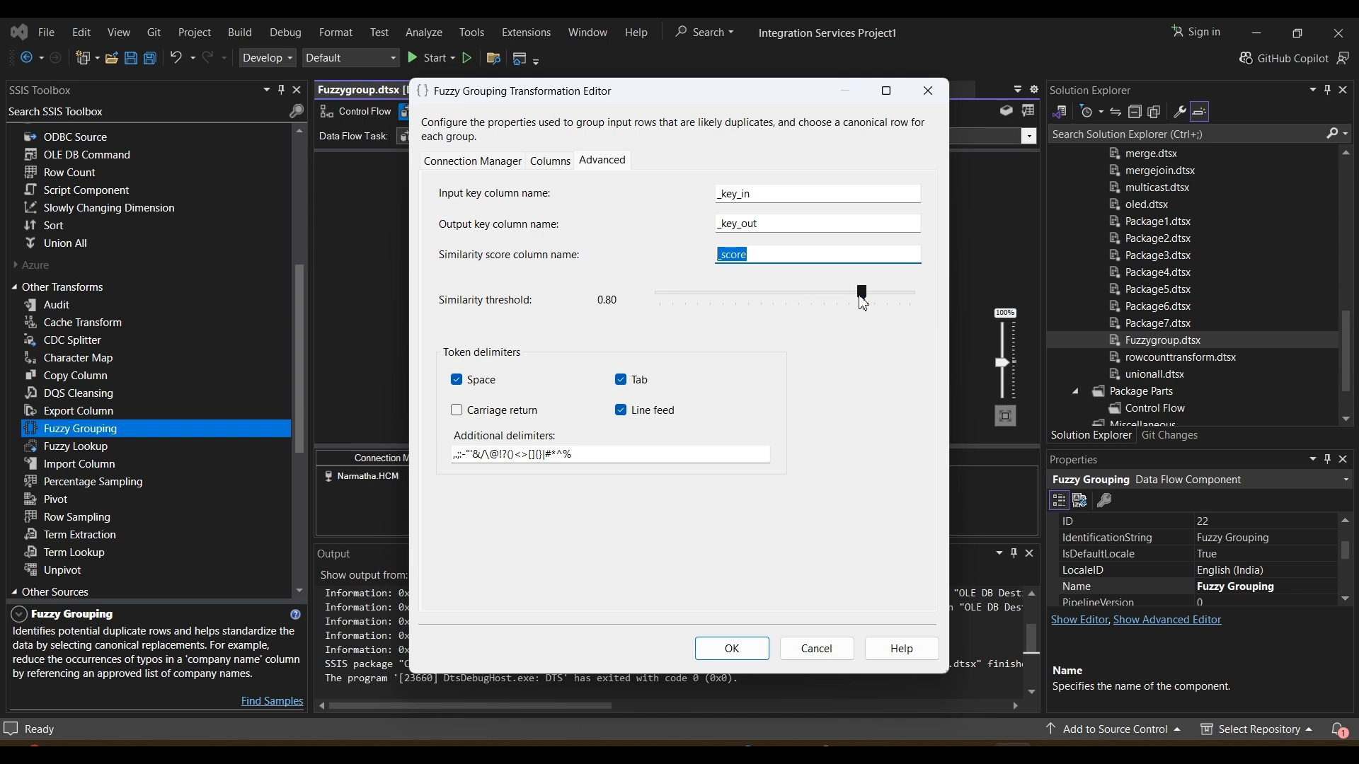
left_click_drag(860, 294, 744, 306)
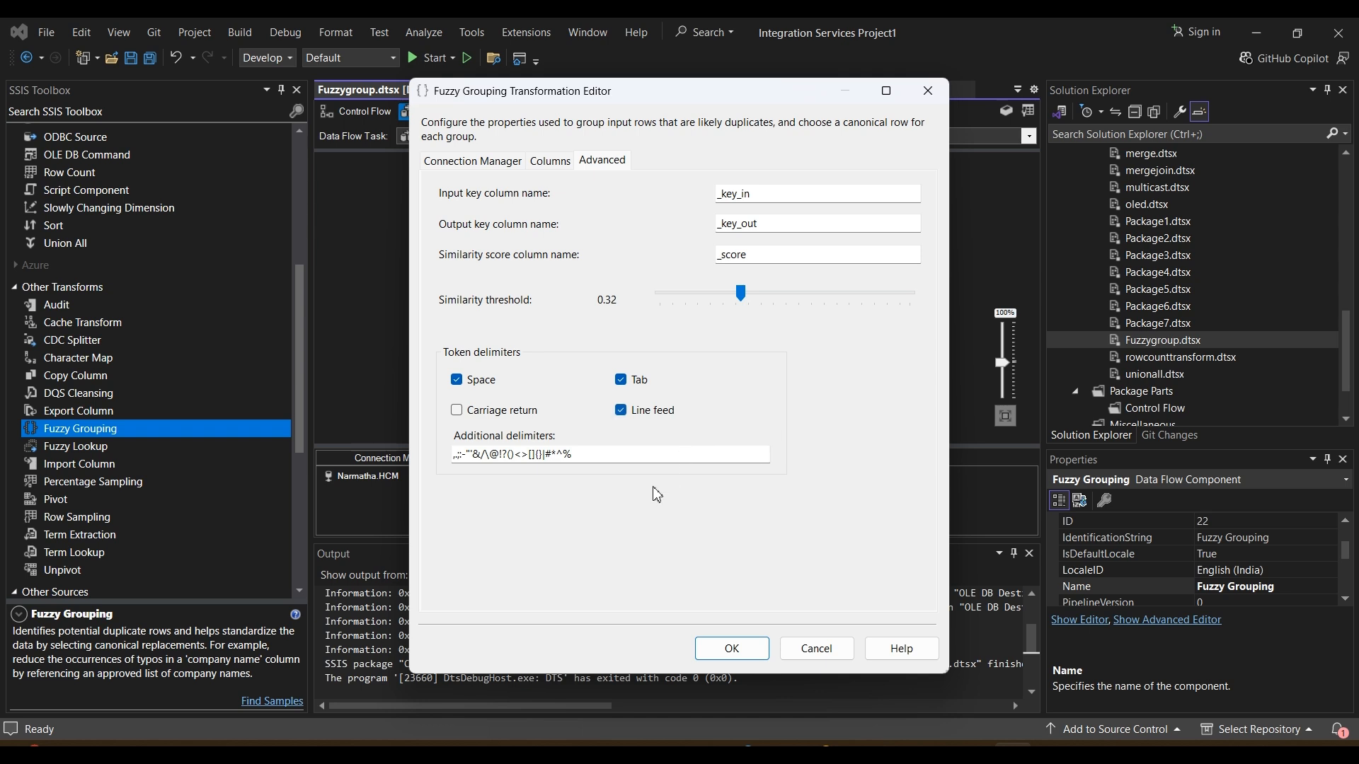
left_click(733, 649)
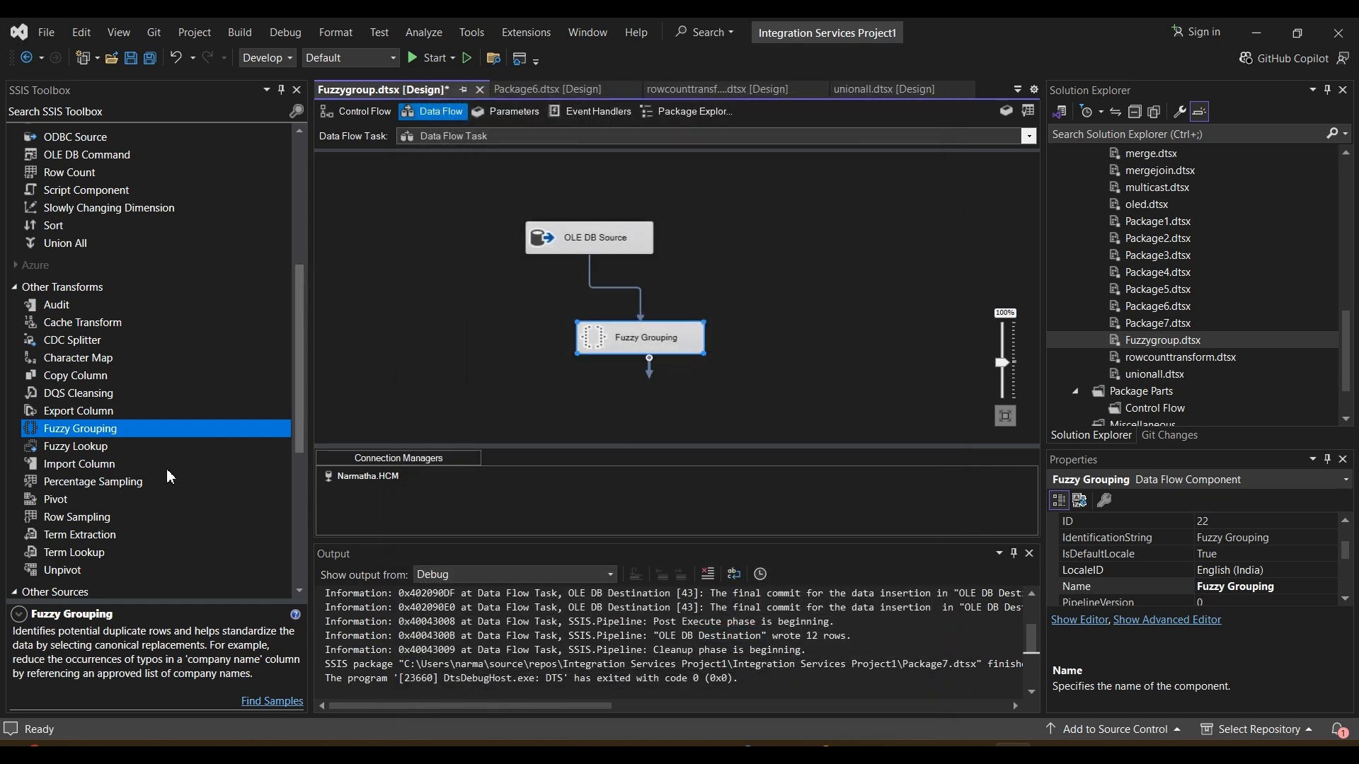
Add an OLE DB Destination below the Fuzzy Grouping transformation and connect the grouping output to it
scroll(142, 451, "down", 6)
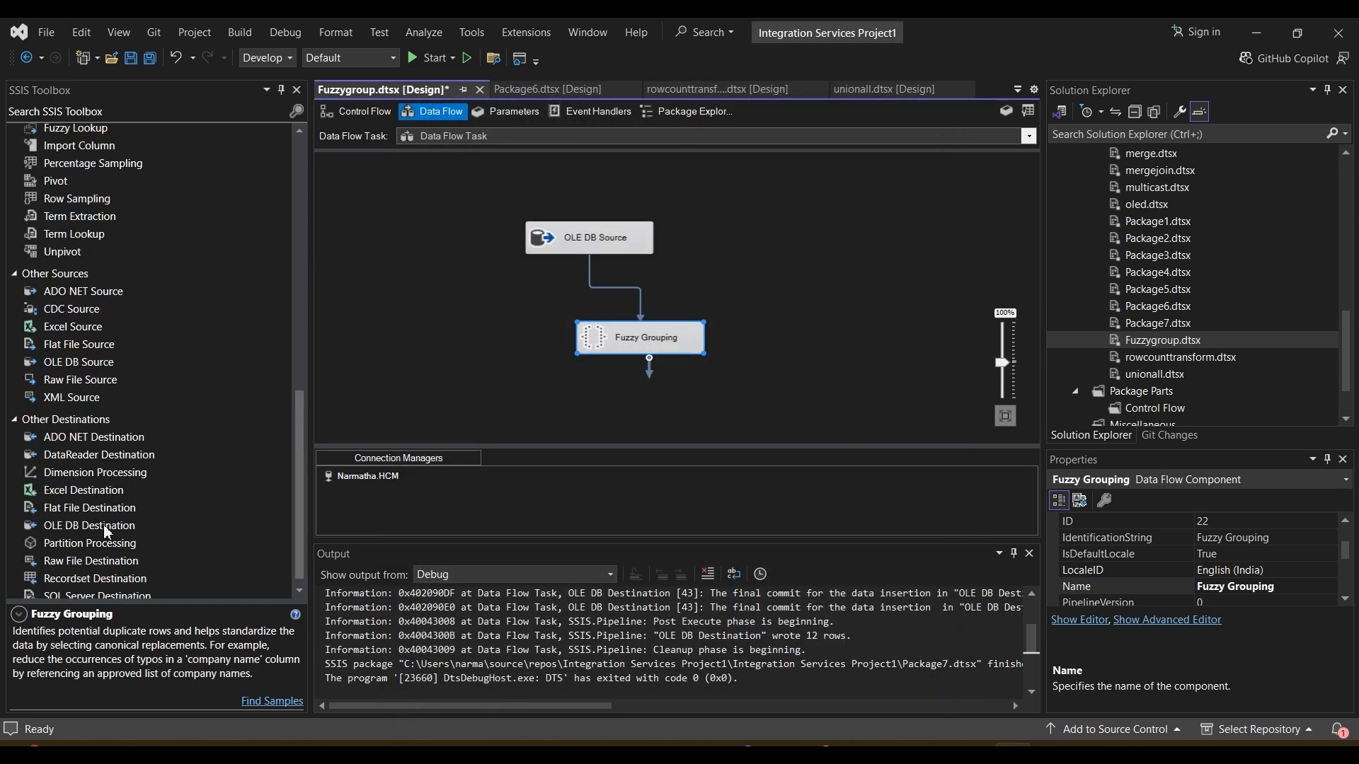
left_click_drag(103, 524, 706, 388)
left_click(685, 318)
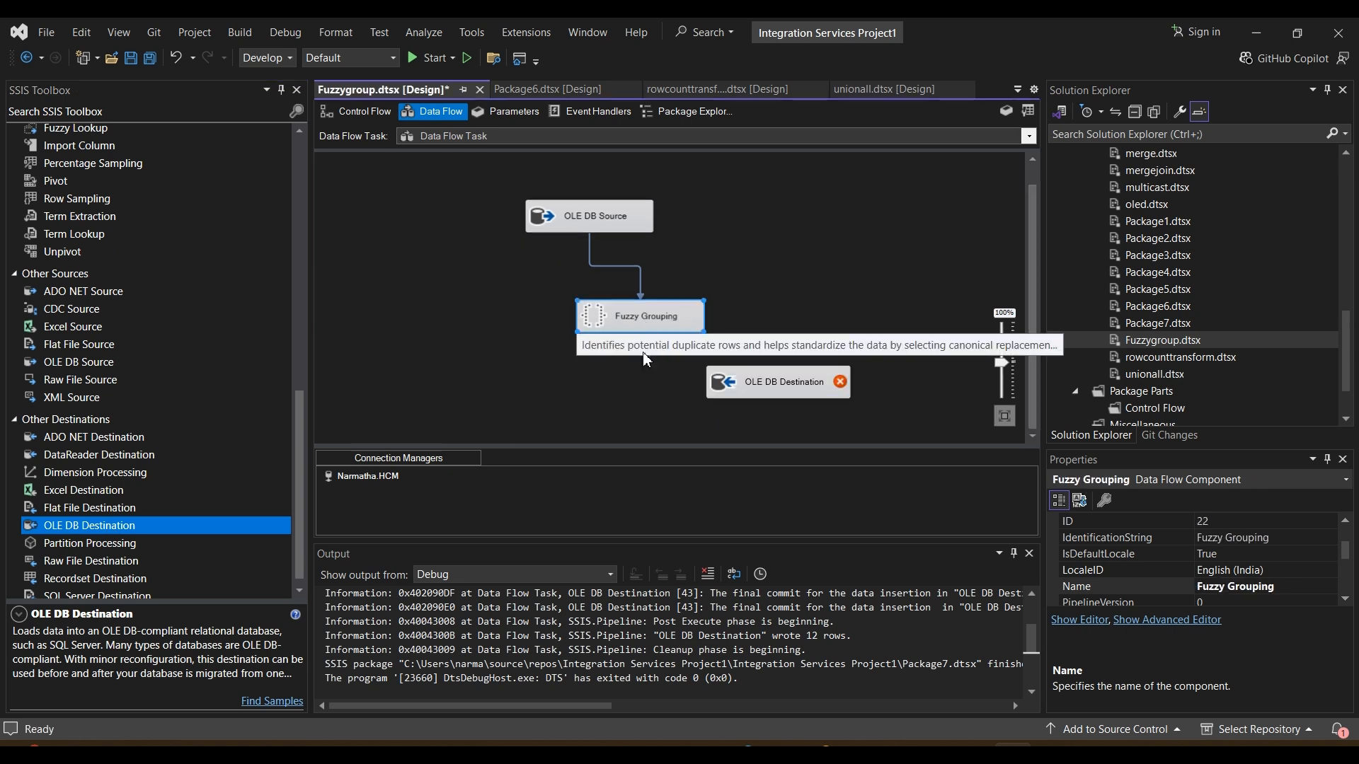
left_click(627, 316)
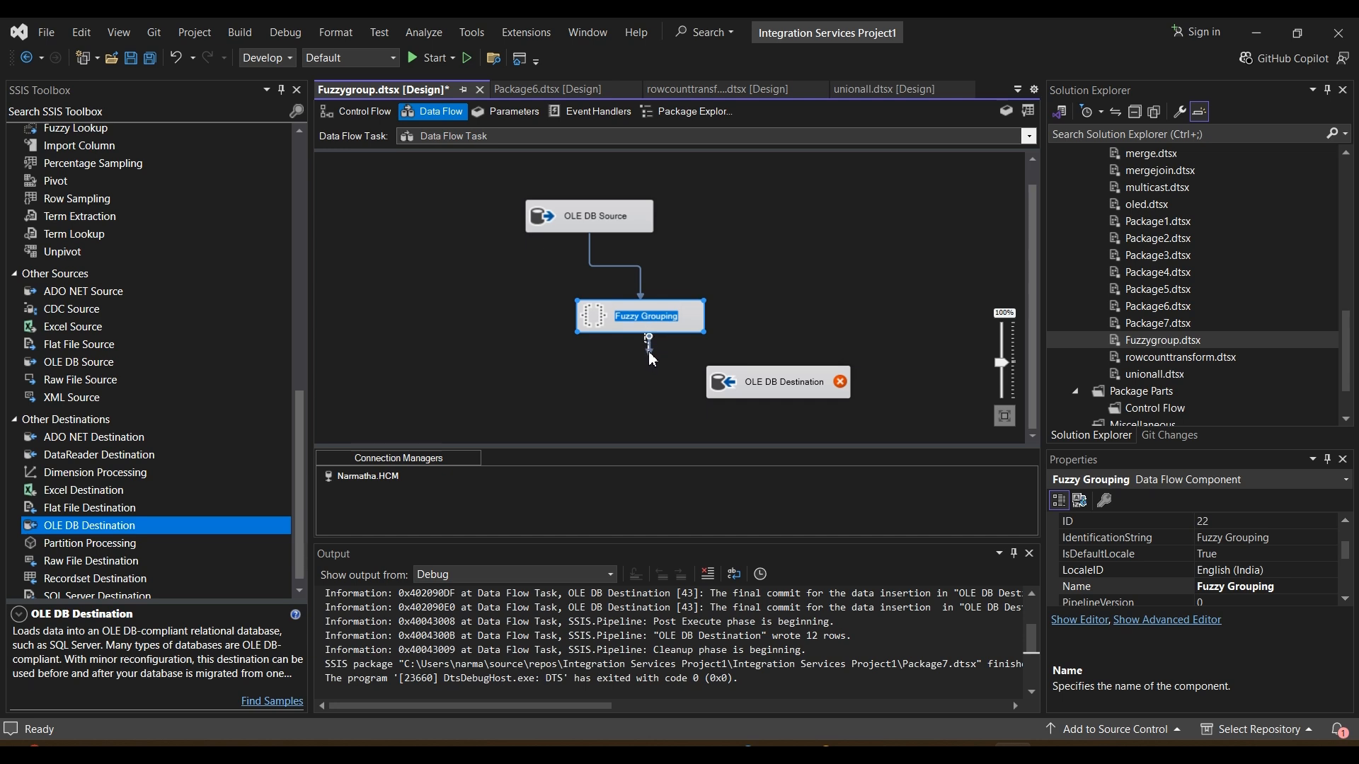
left_click_drag(652, 360, 778, 394)
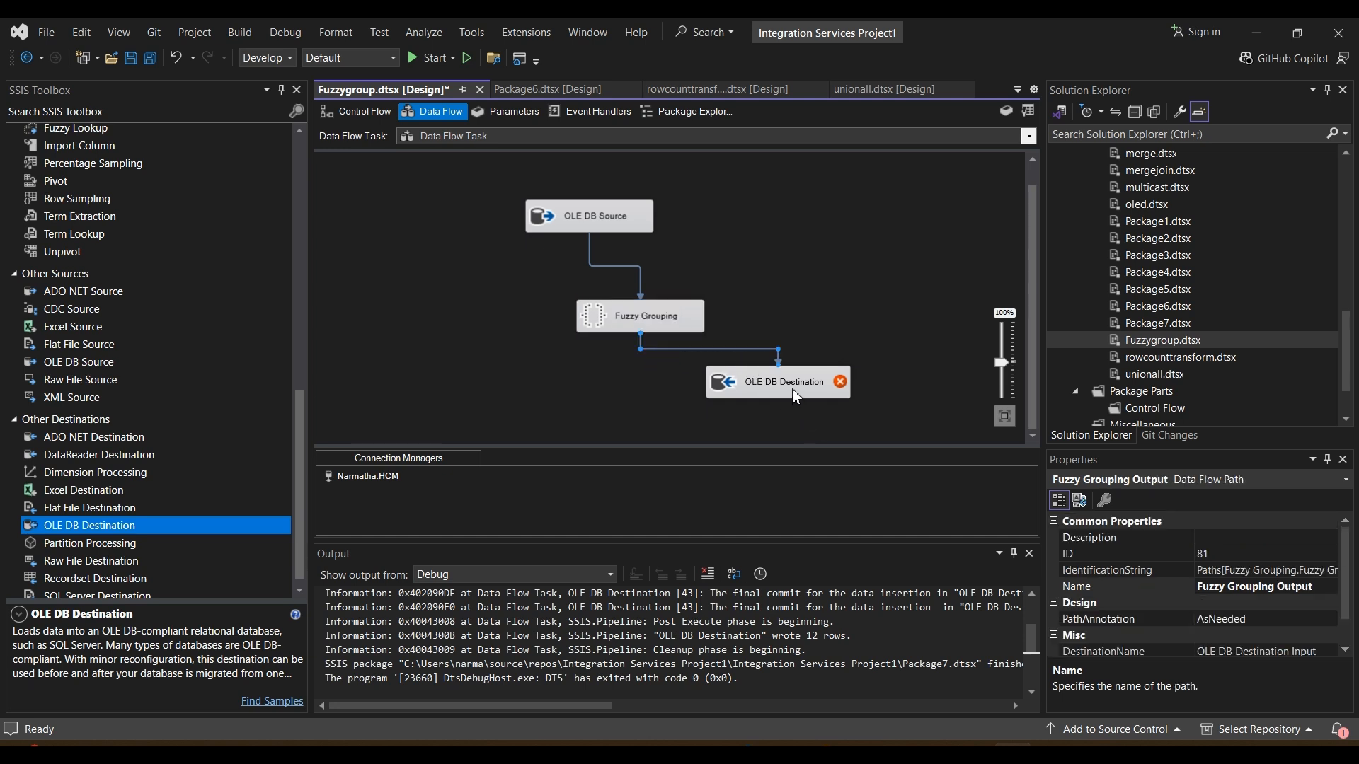
Create a new destination table named FuzzyGroup for the OLE DB Destination, keeping the generated column definitions
double_click(792, 389)
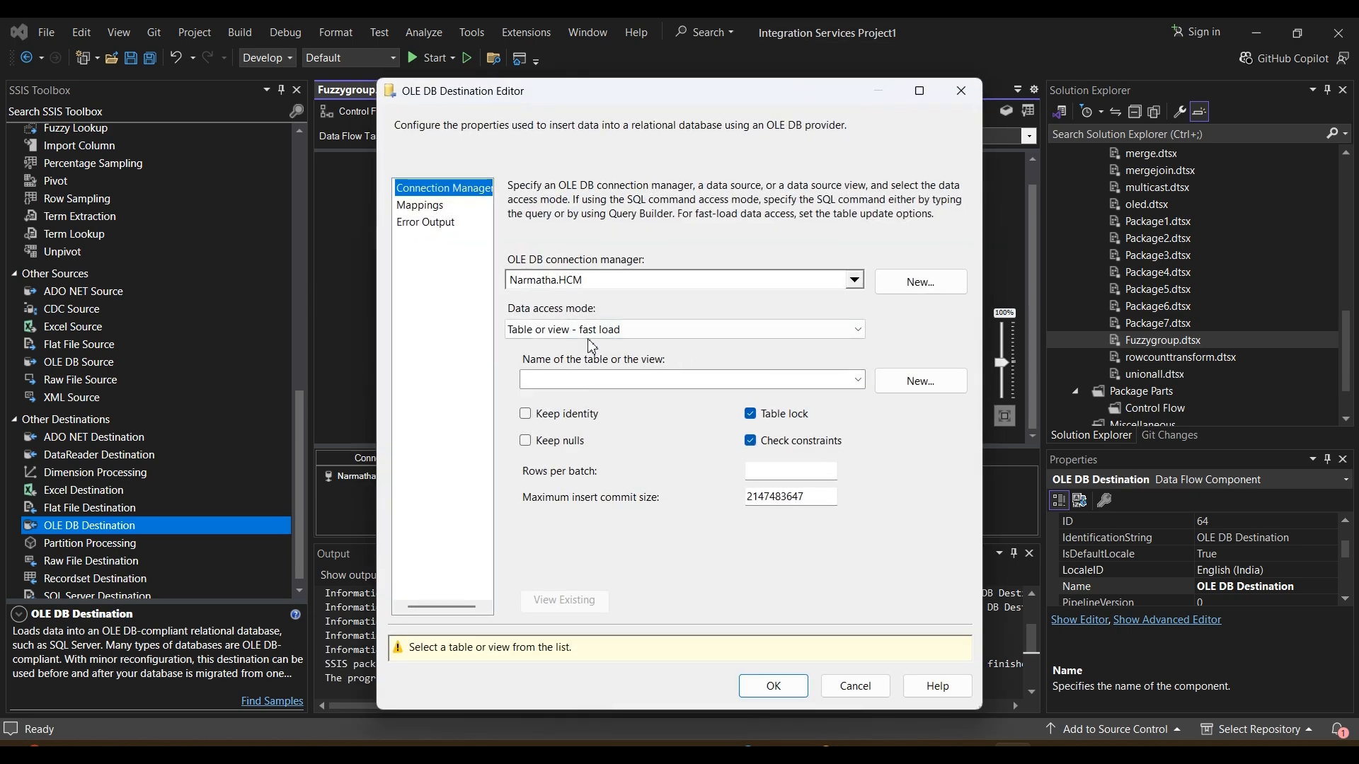
left_click(922, 392)
left_click(629, 288)
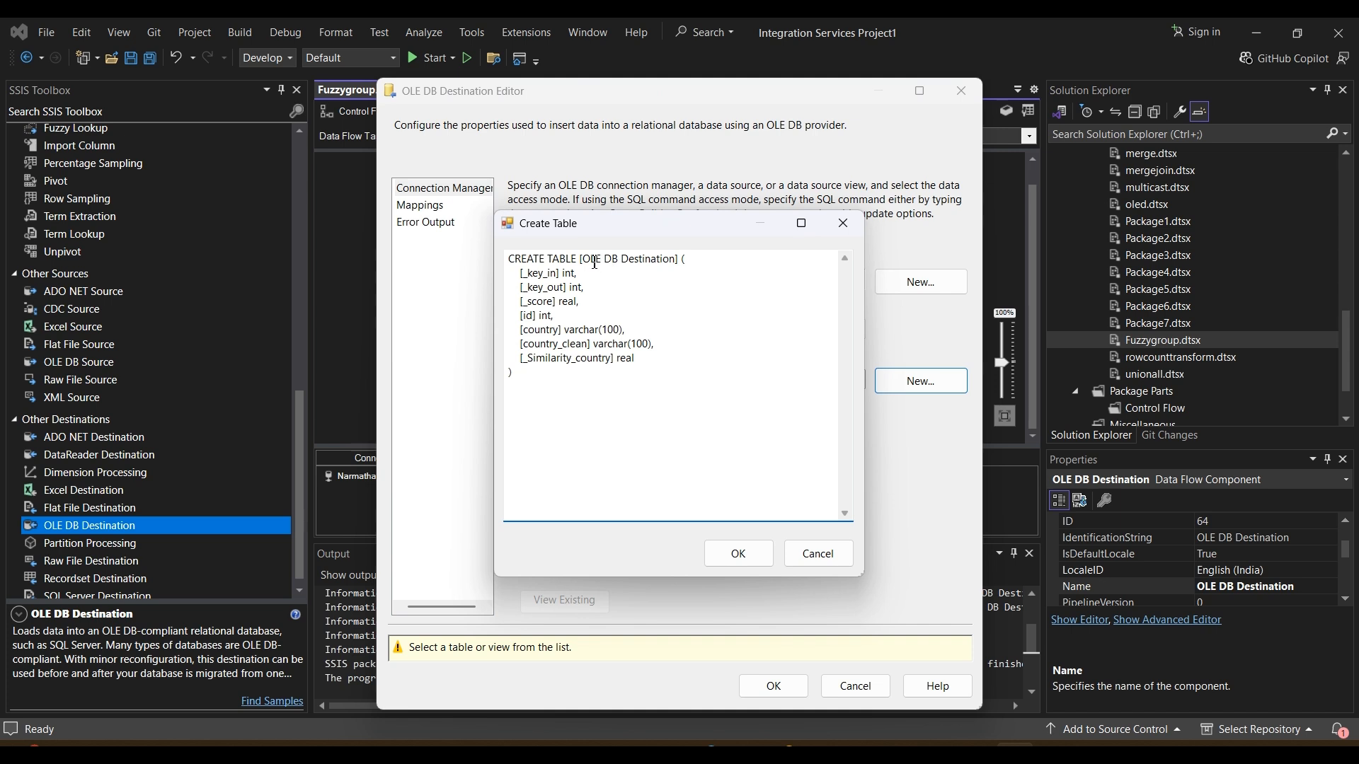
left_click_drag(588, 263, 671, 263)
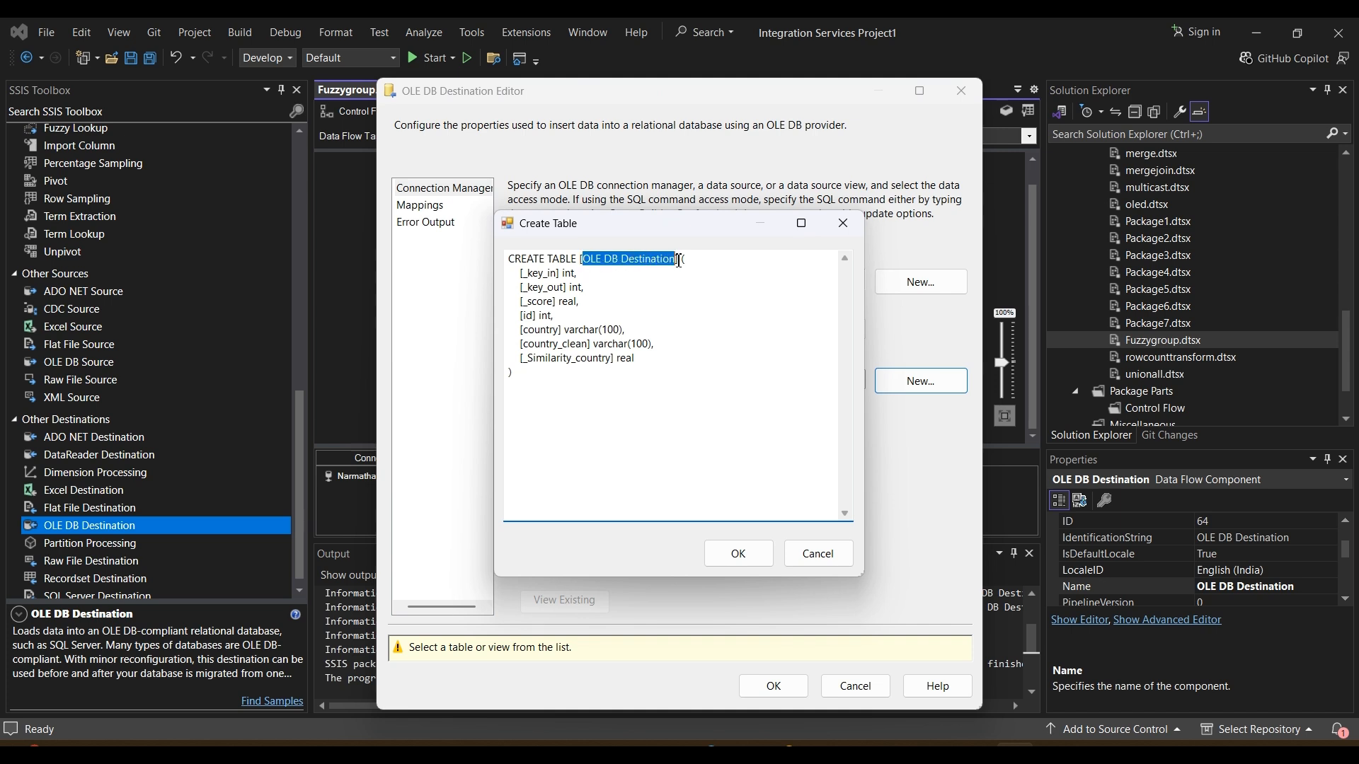
type("FuzzyGroup")
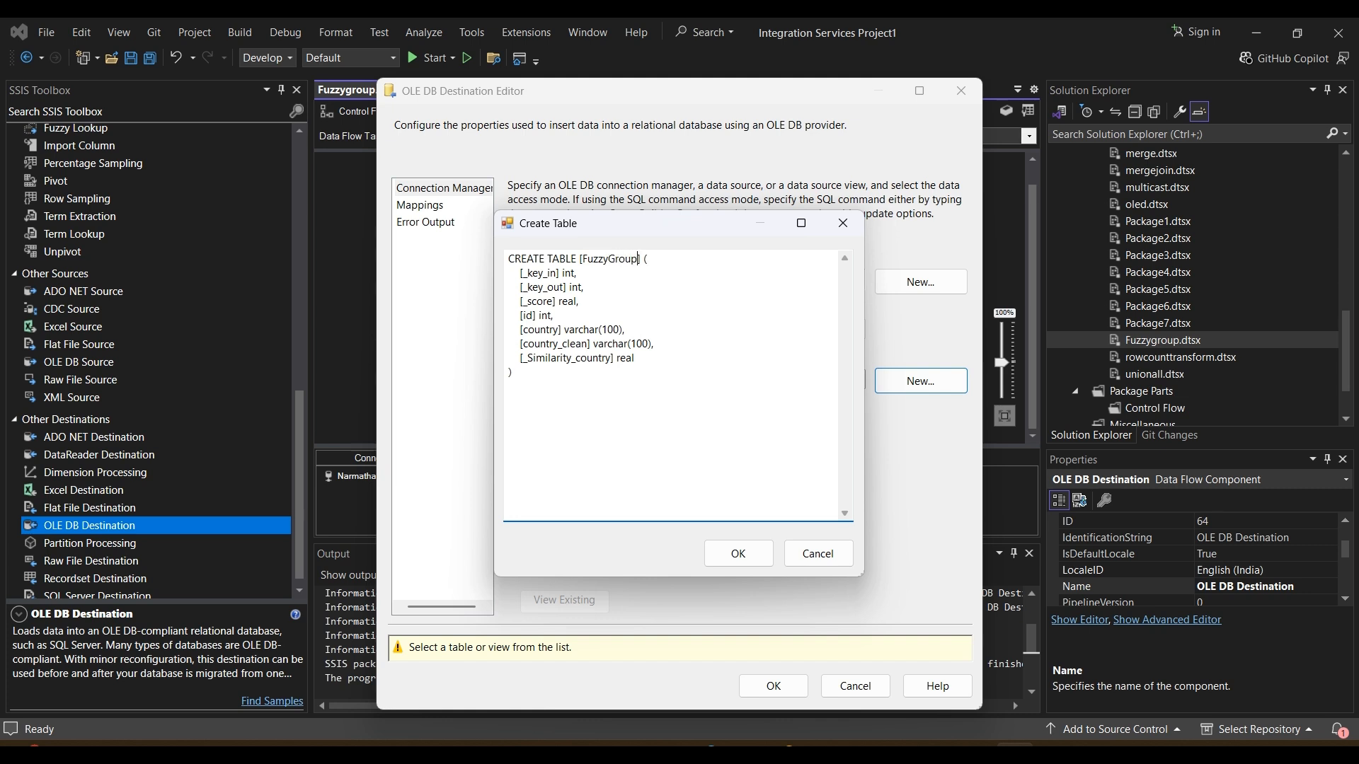
left_click(729, 551)
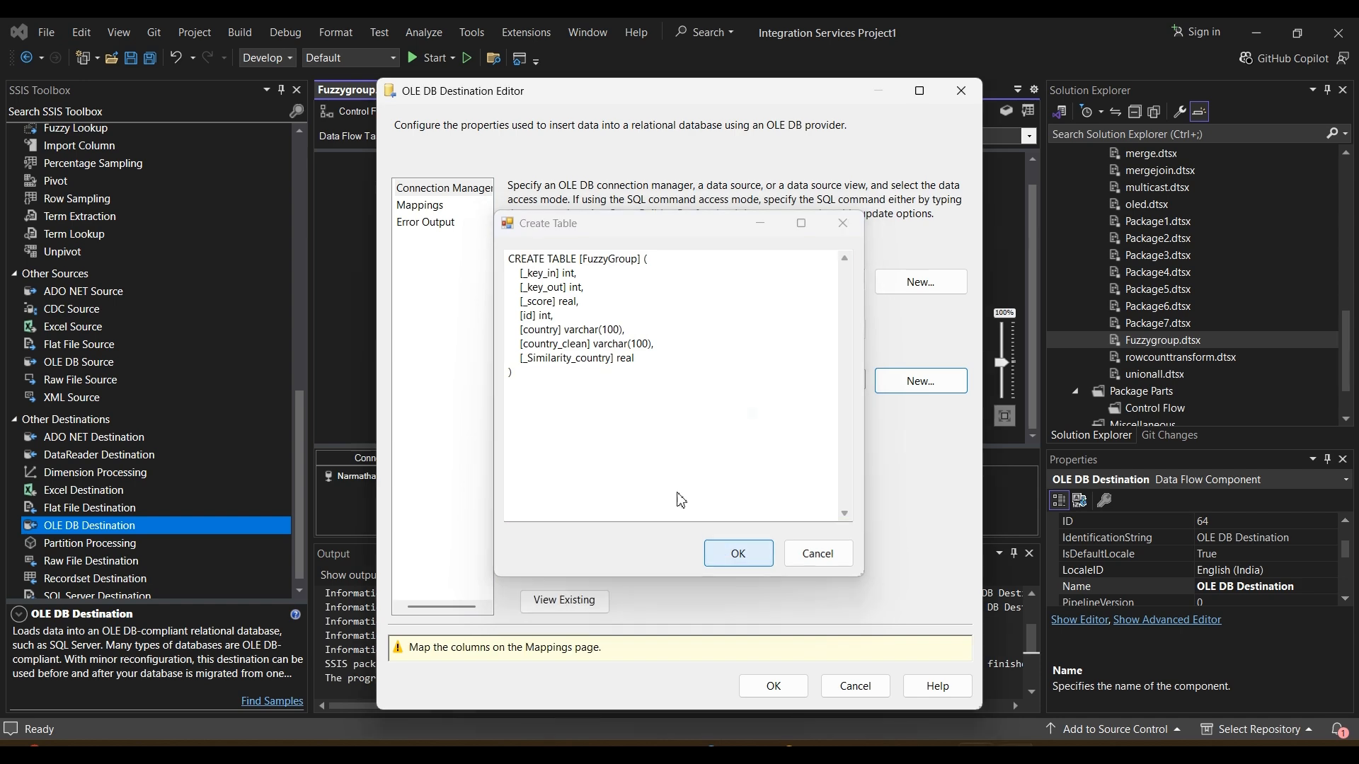
Review the input-to-destination column mappings, including the key, country_clean and similarity columns, and apply the OLE DB Destination settings
left_click(416, 212)
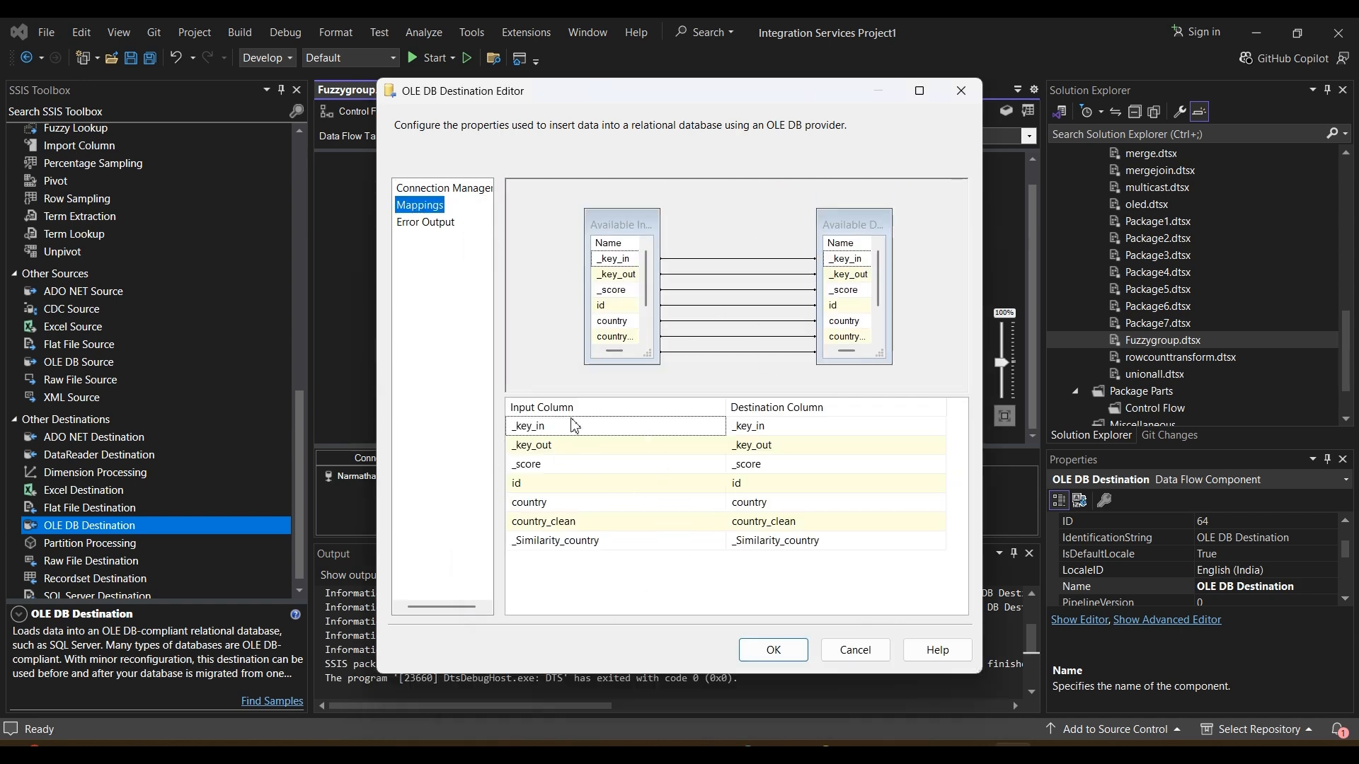
left_click(518, 487)
left_click(517, 487)
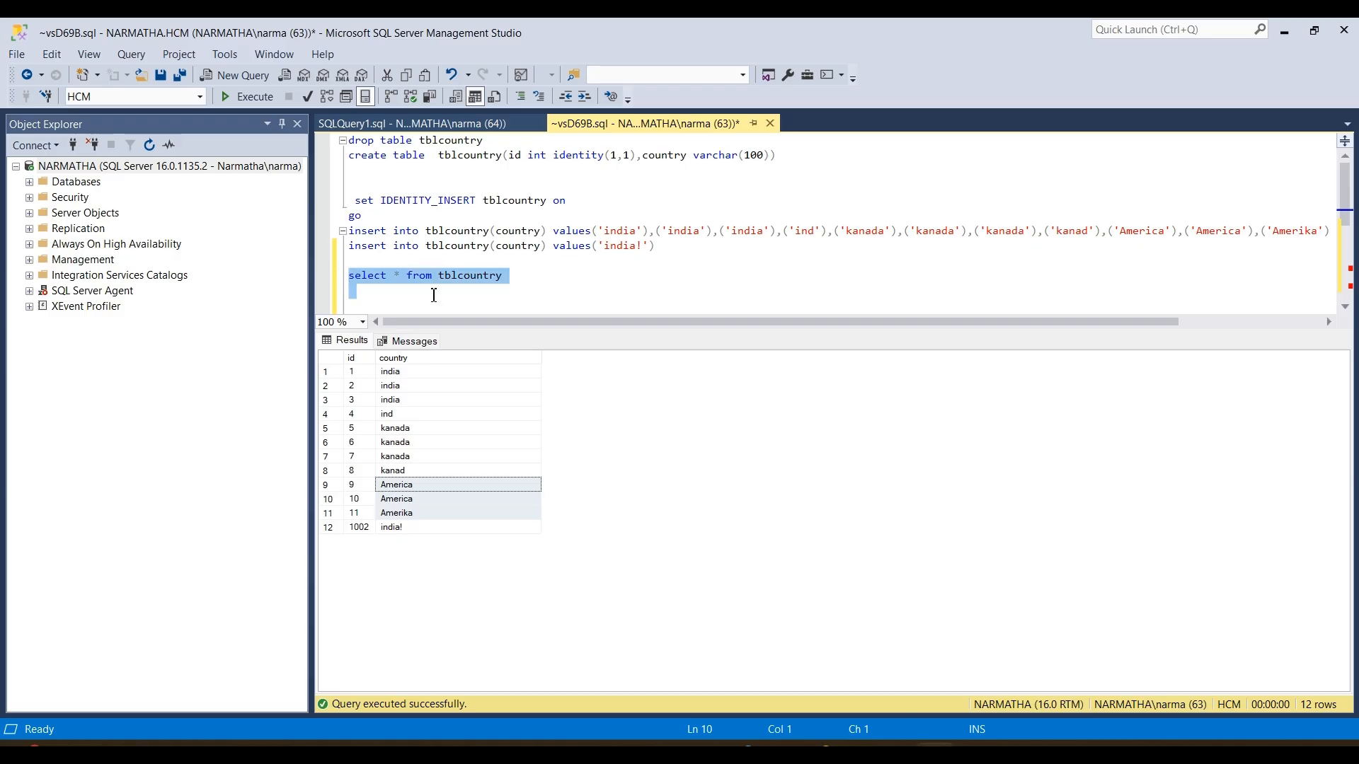
left_click(340, 359)
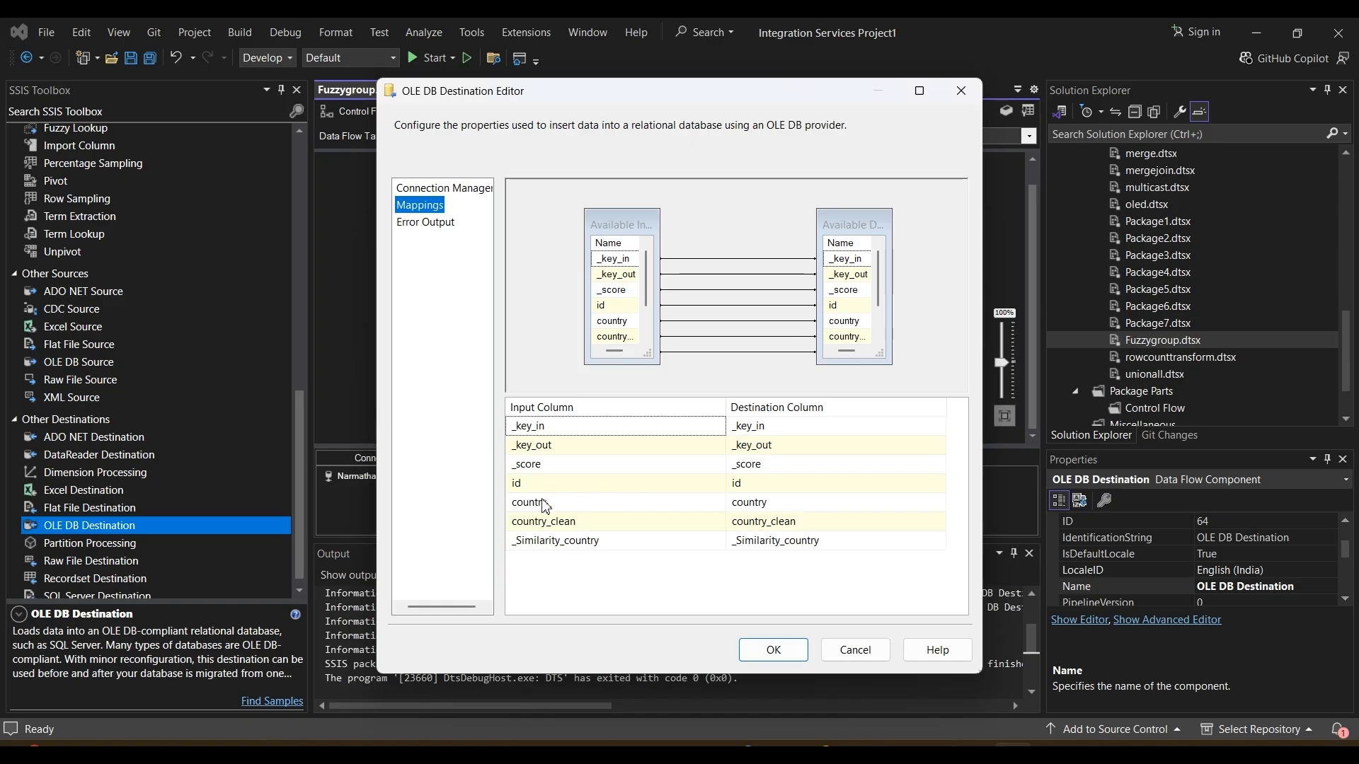
left_click(544, 522)
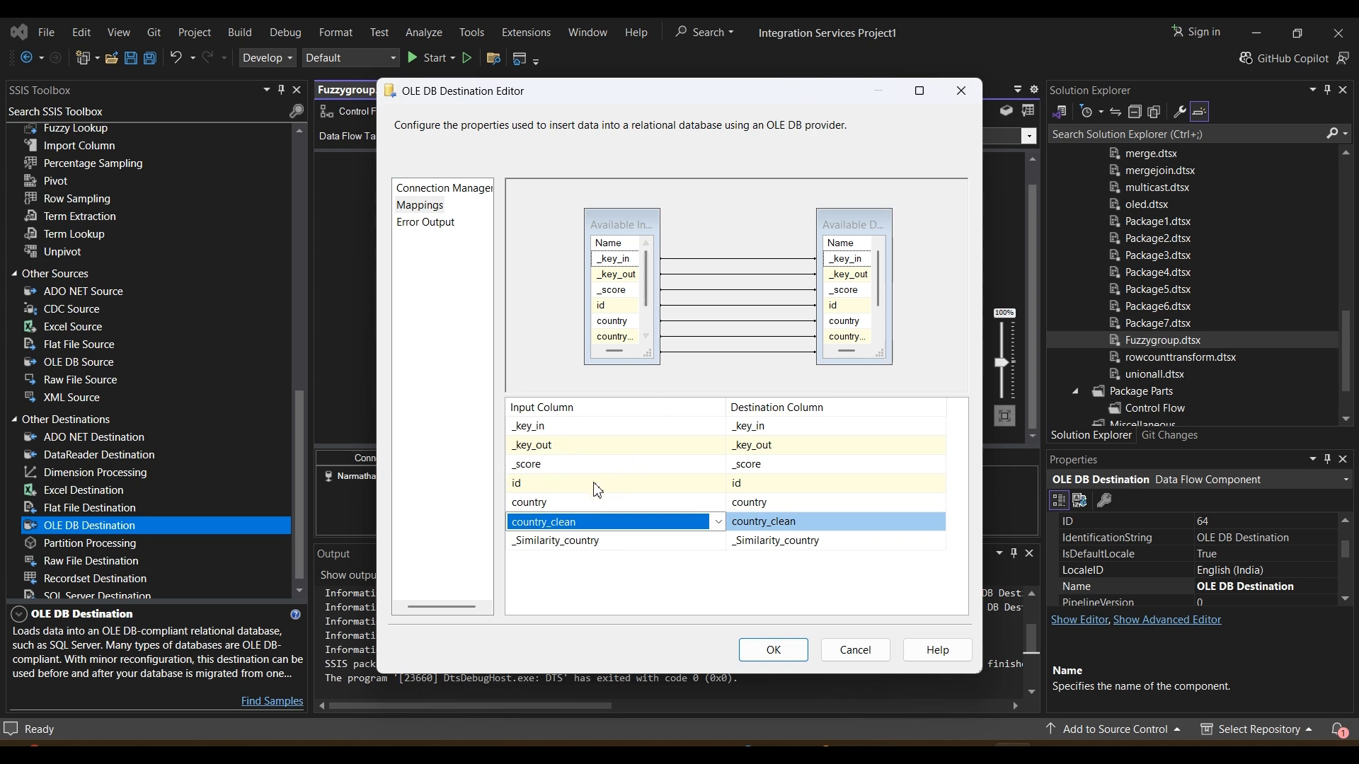
left_click(553, 430)
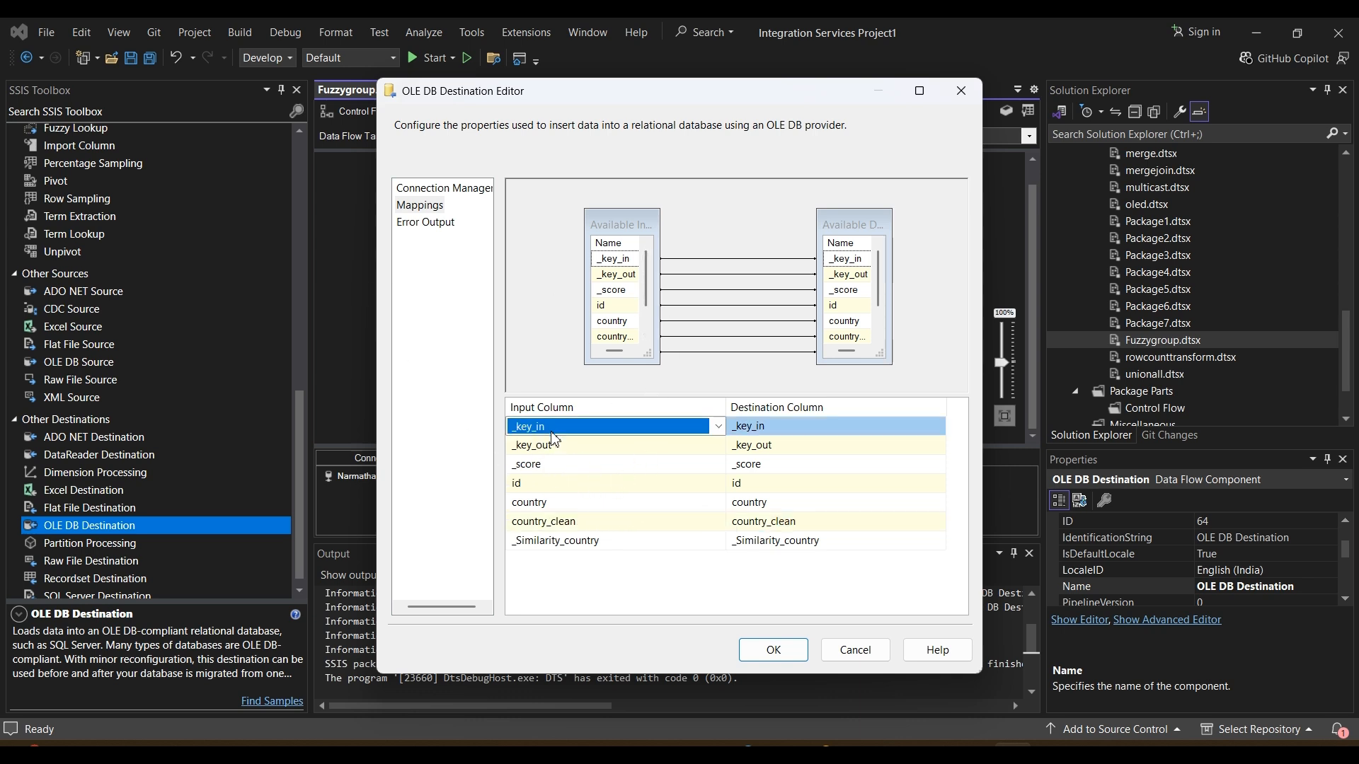
left_click(553, 450)
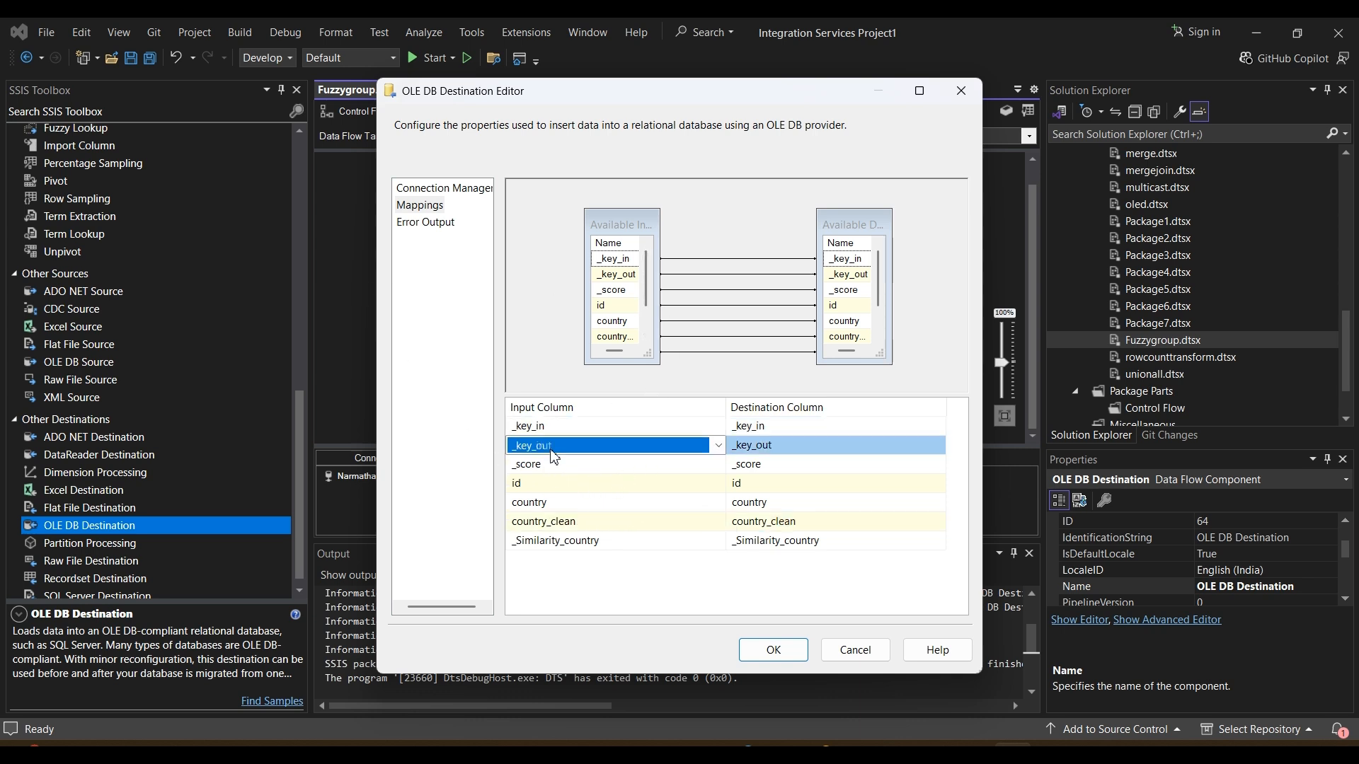
left_click(578, 527)
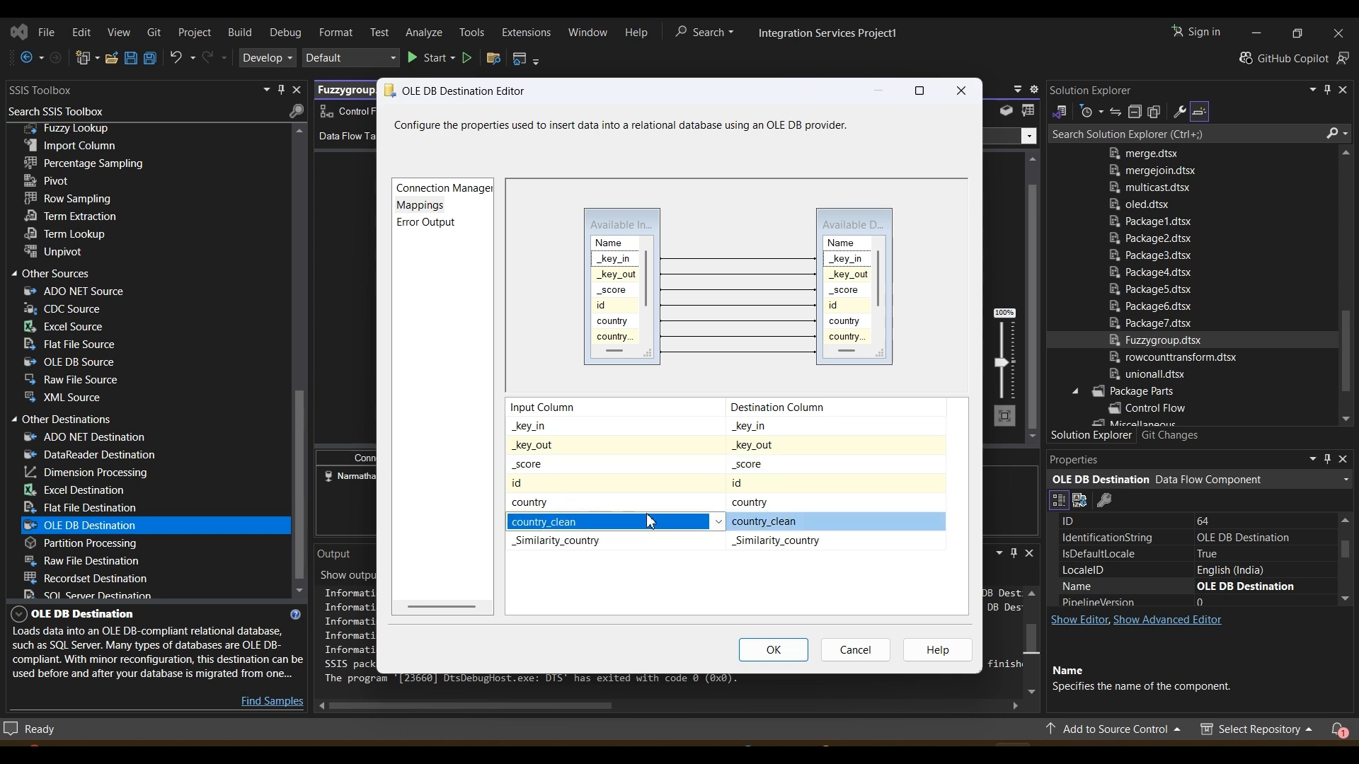
left_click(593, 544)
left_click(773, 649)
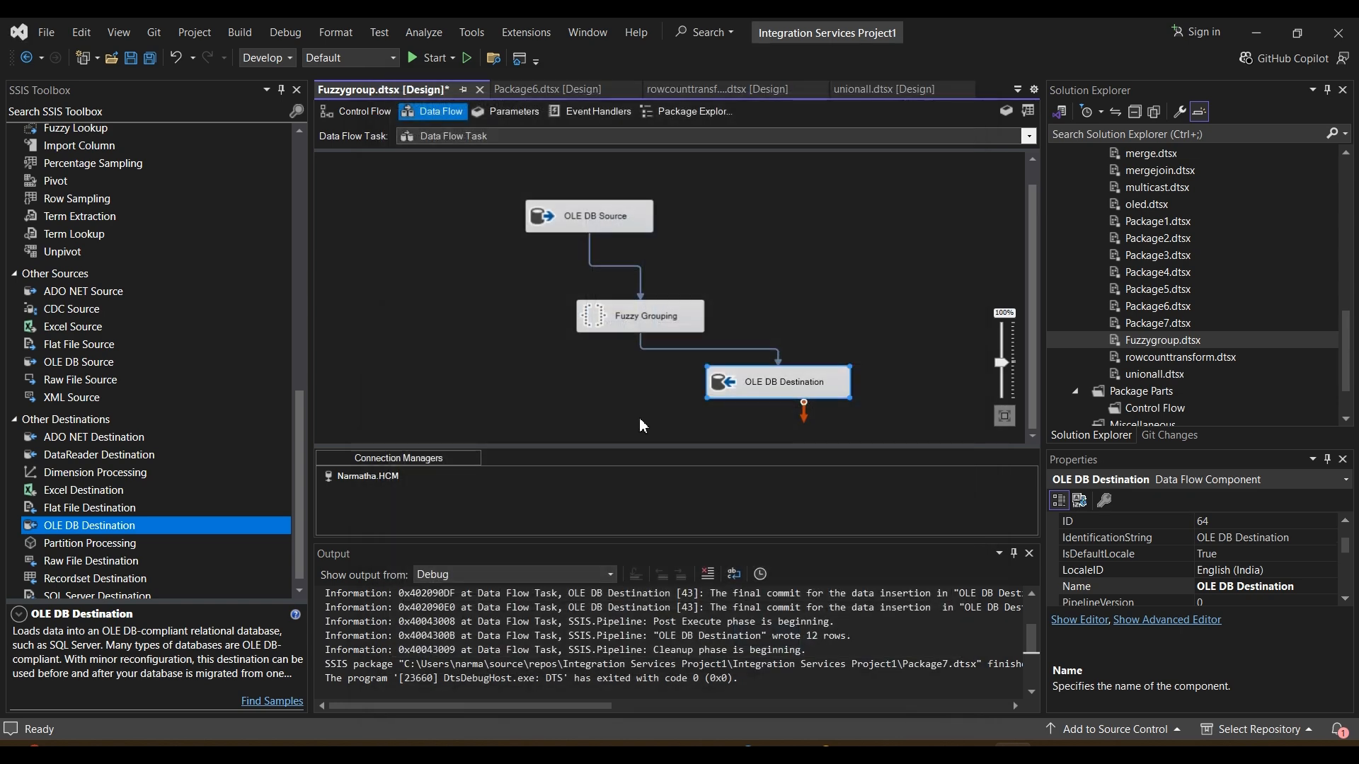
Save the Fuzzygroup.dtsx package and run it
left_click(131, 60)
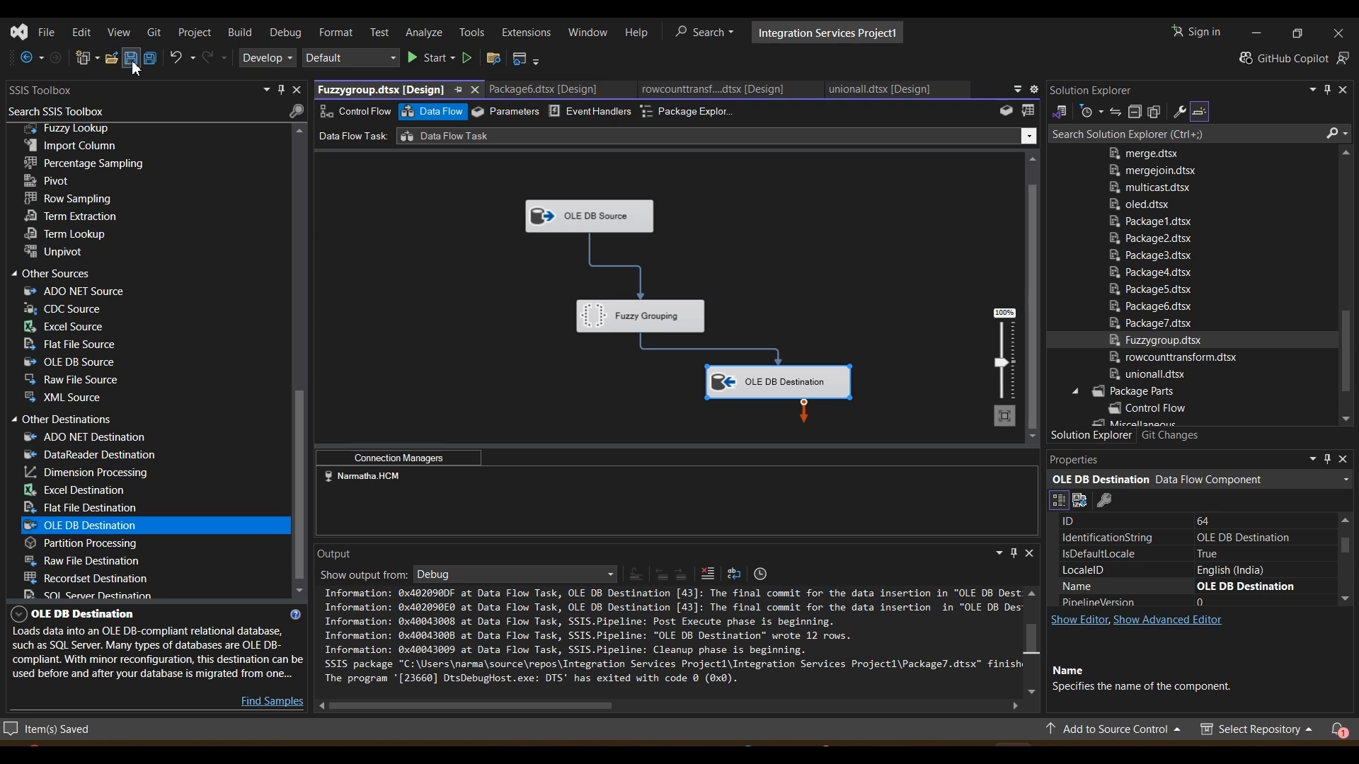
left_click(447, 221)
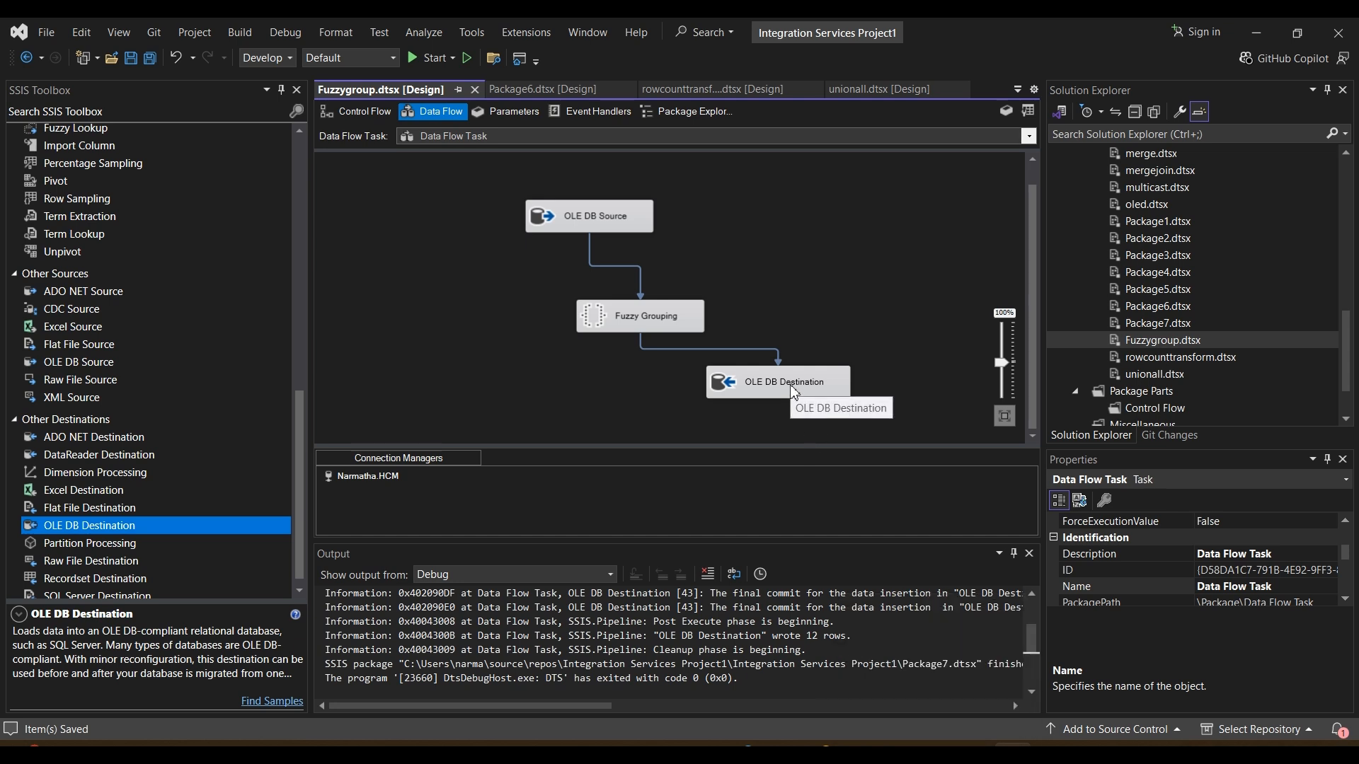
left_click(934, 751)
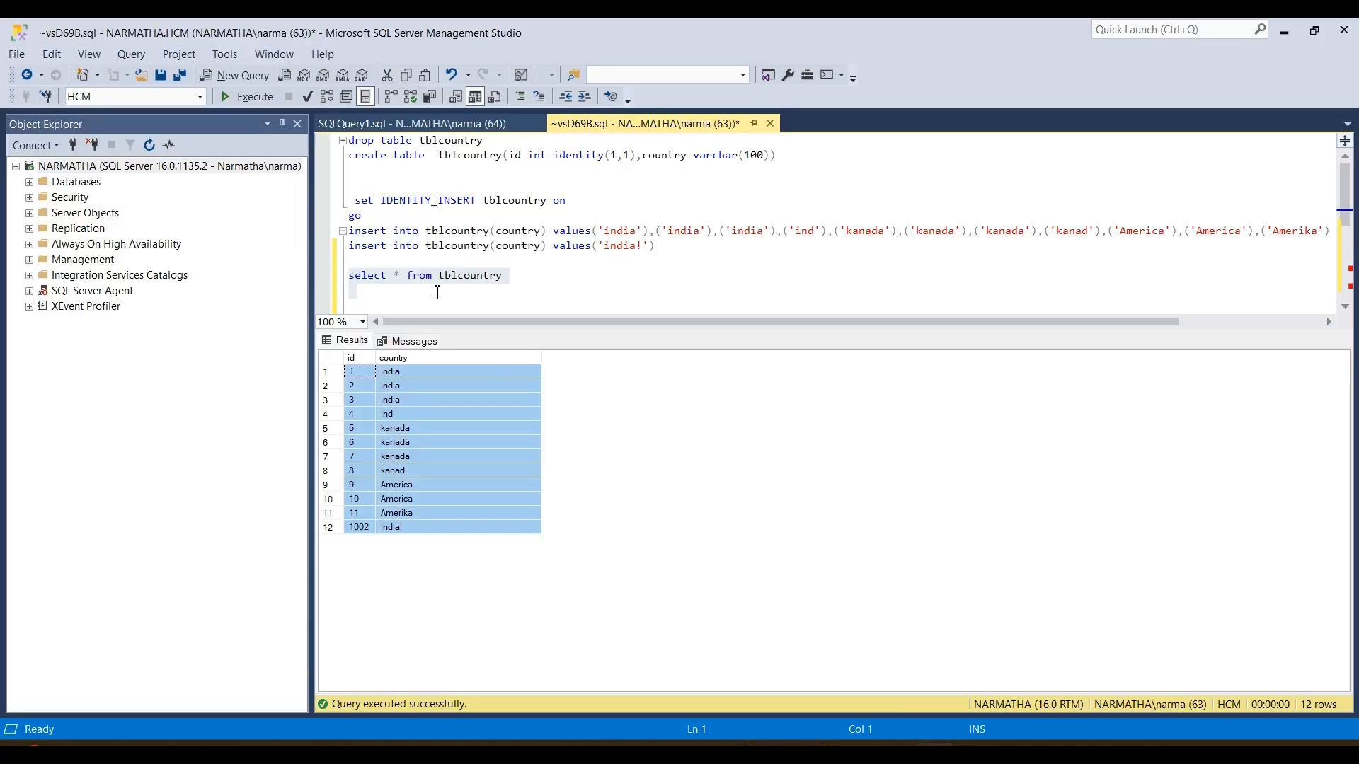
left_click(449, 278)
key("alt+Tab")
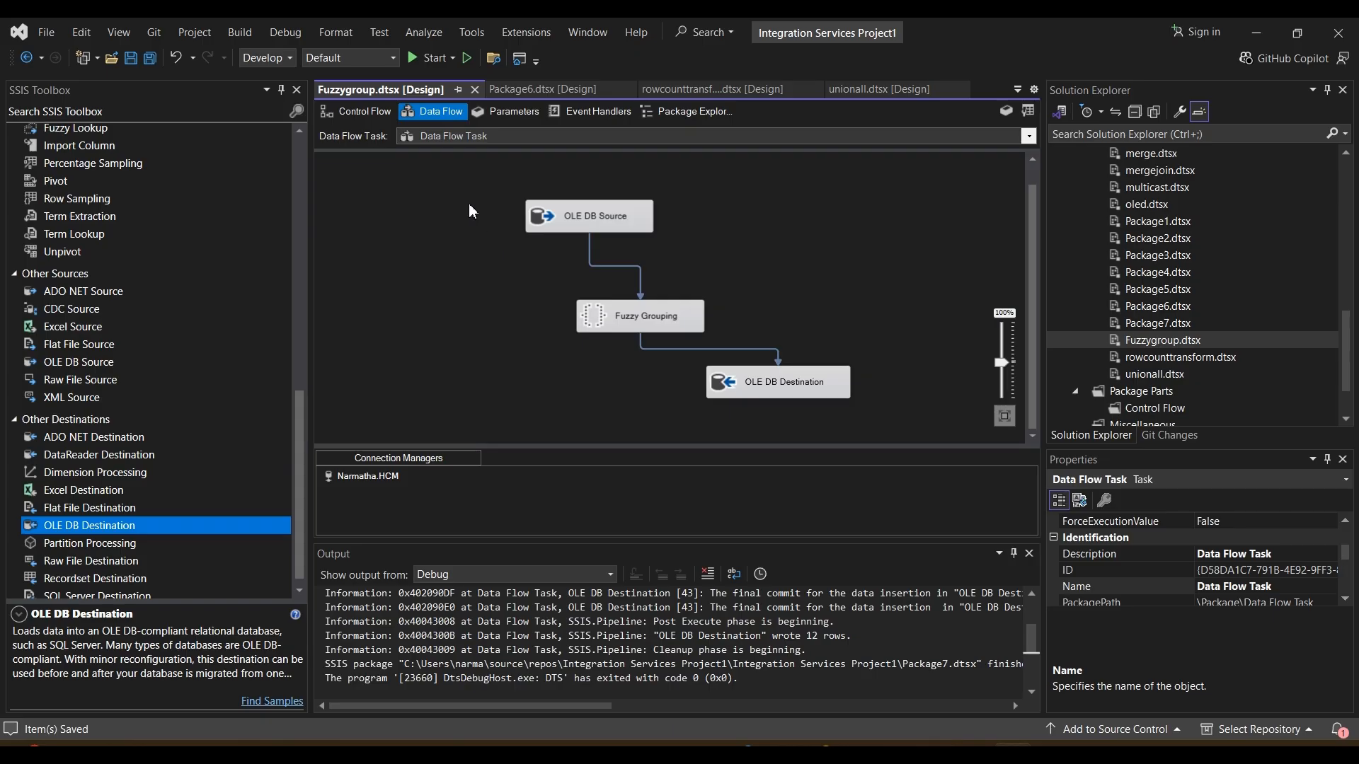
left_click(430, 58)
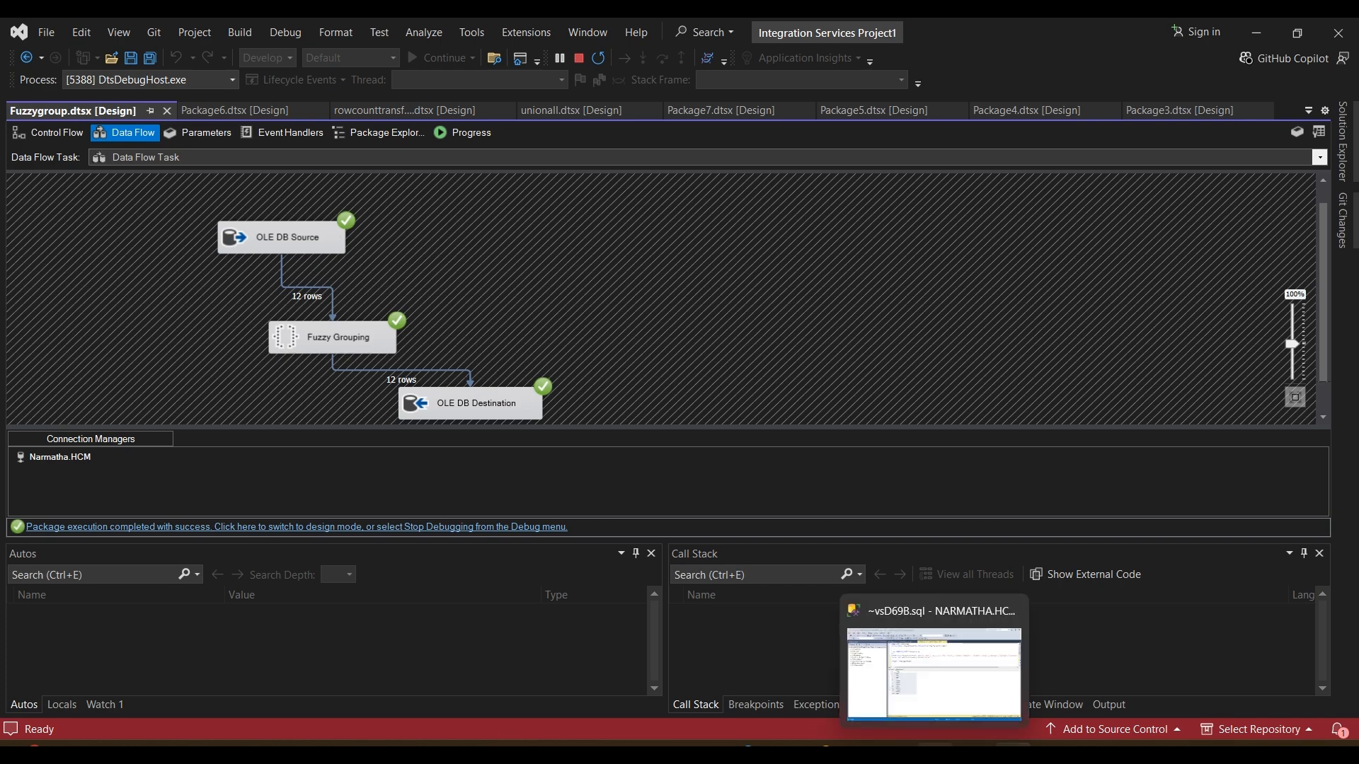
Switch to SQL Server Management Studio, add the query "select * from fuzzygroup" below the tblcountry query and execute only that statement
left_click(935, 752)
left_click(504, 279)
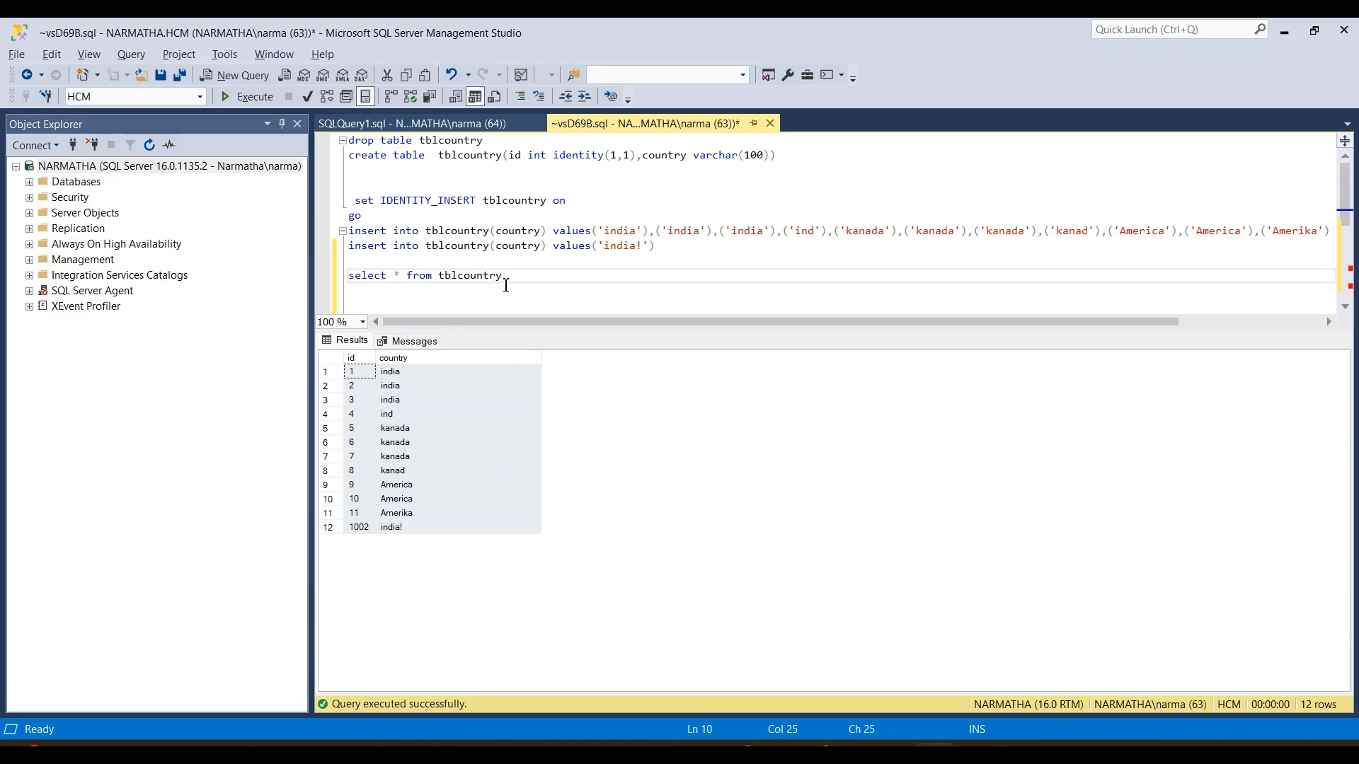
key("Return")
key("Return")
key("Return")
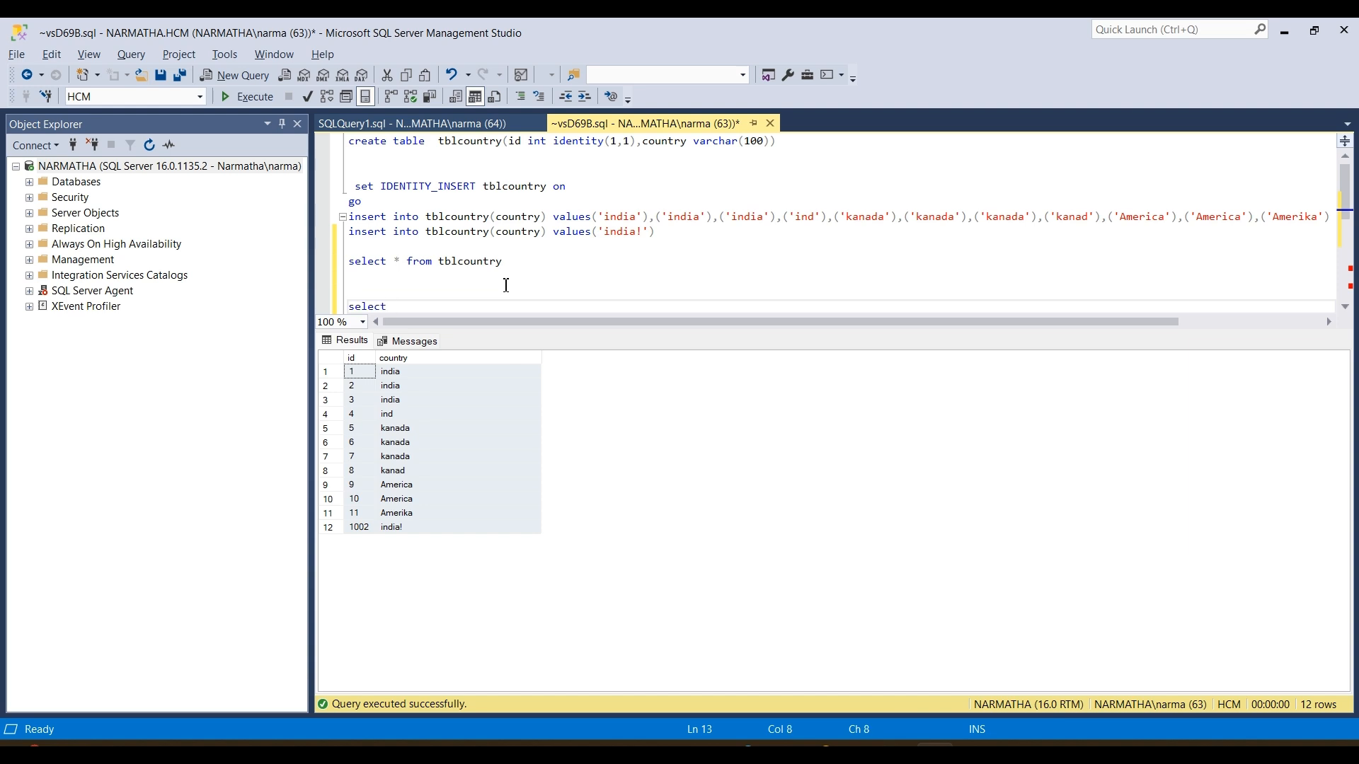
type("select * from fuzz")
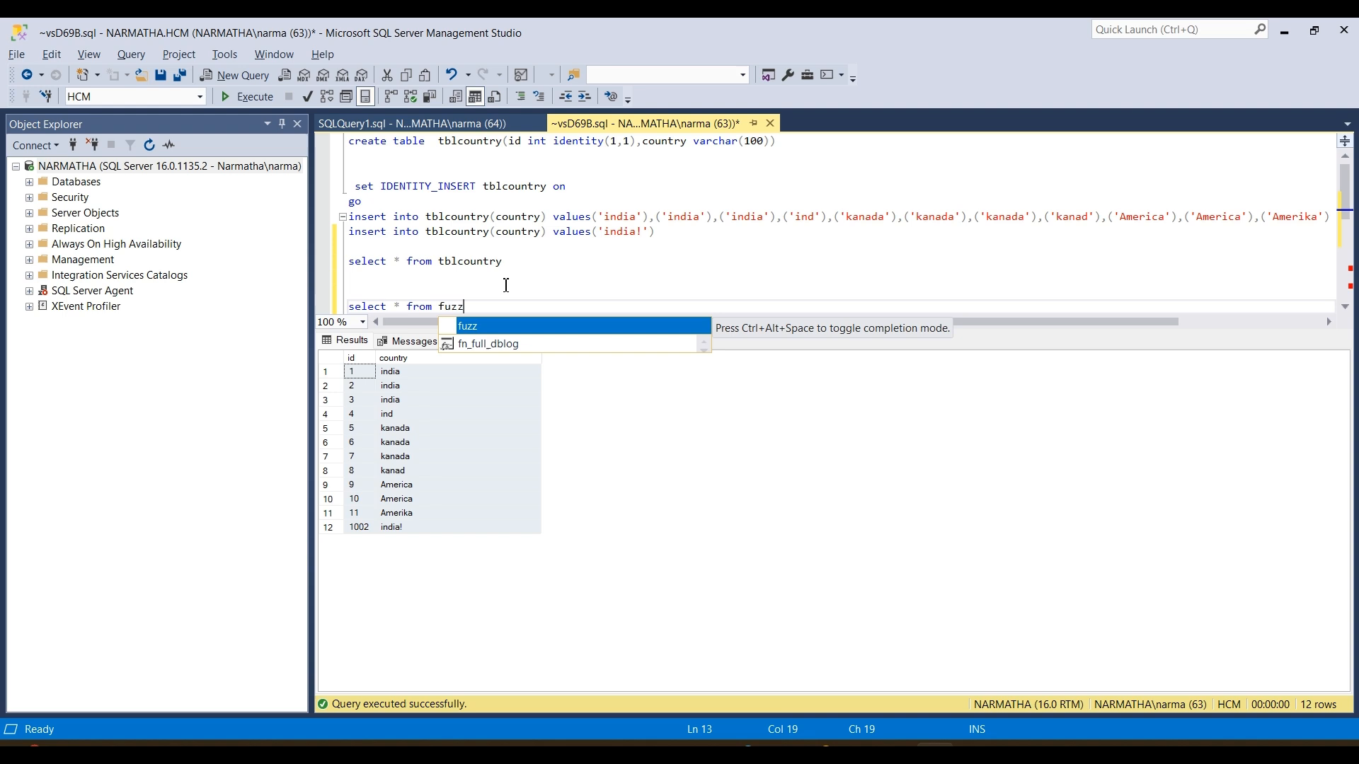
type("ygroup")
key("shift+Home")
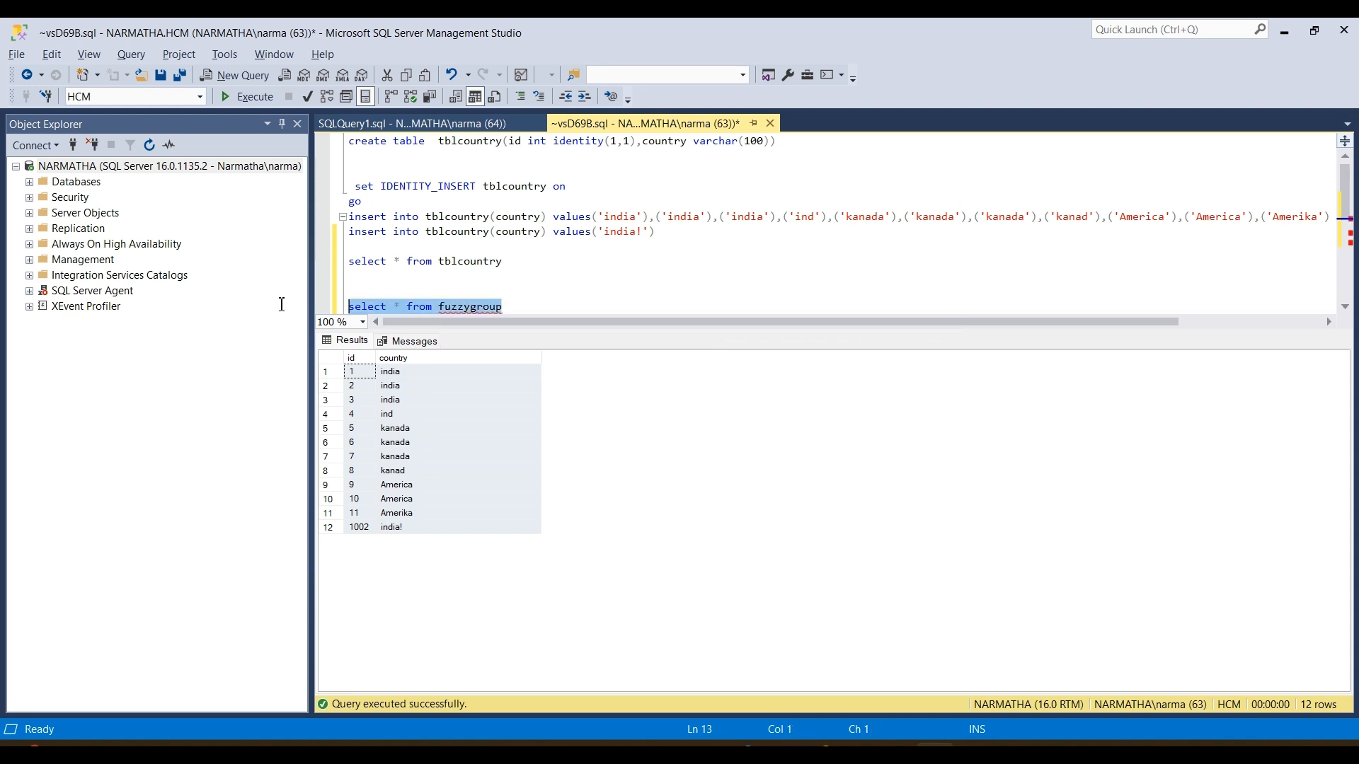
left_click(241, 97)
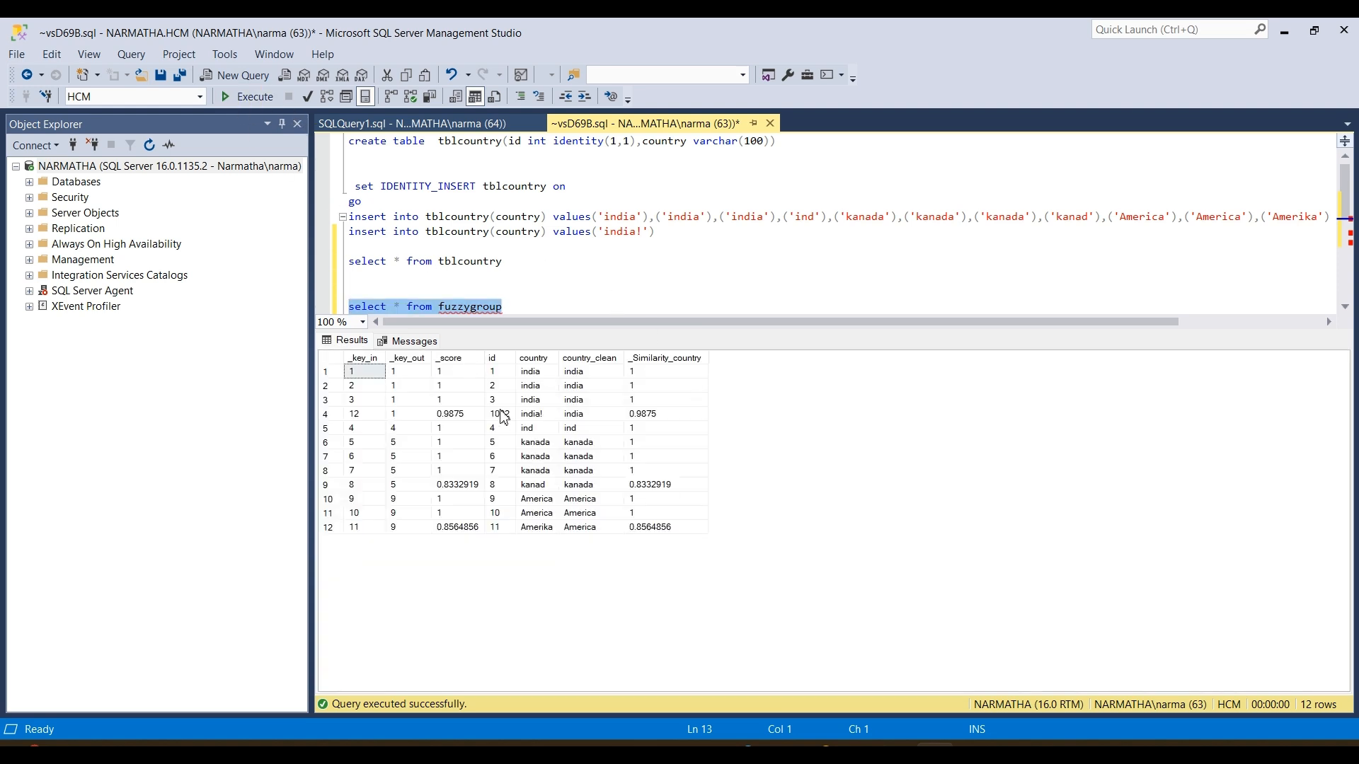
Execute the tblcountry and fuzzygroup select statements together to compare source and grouped rows
left_click(493, 358)
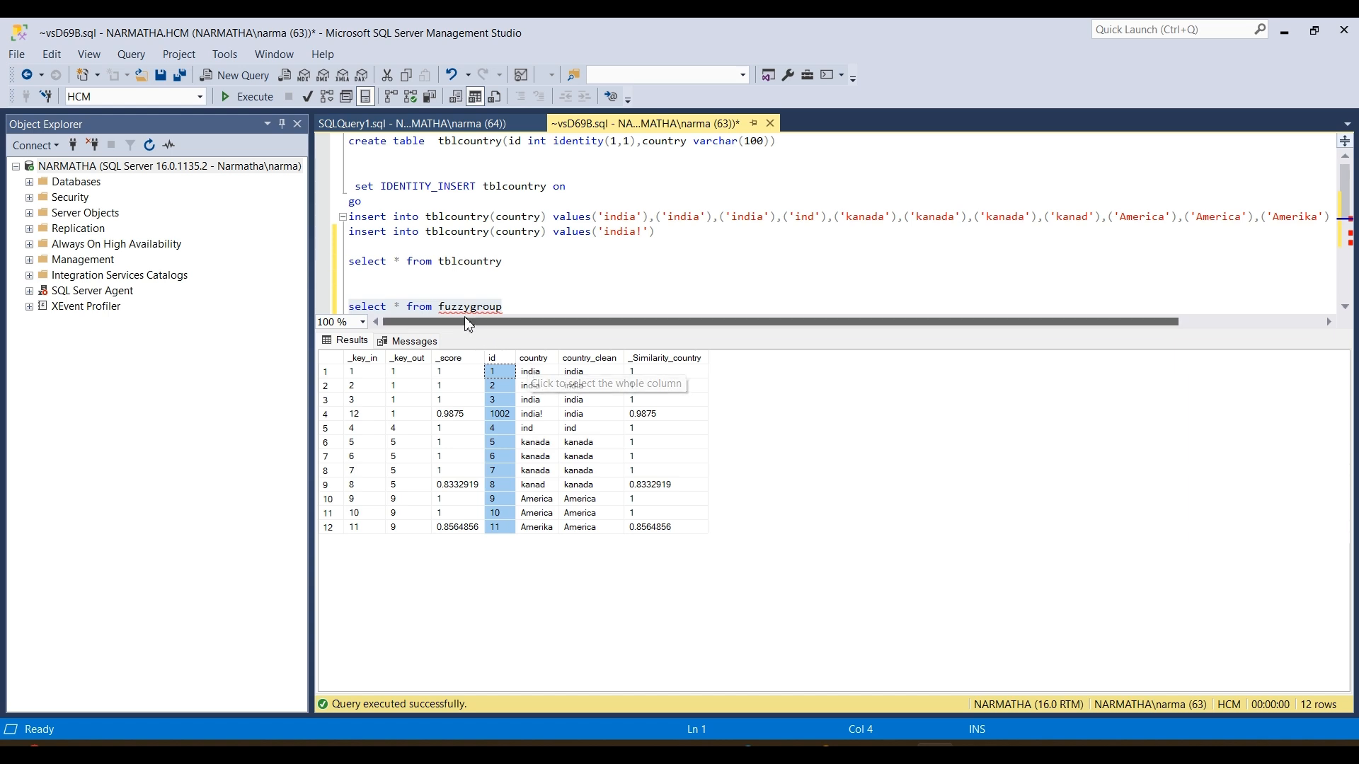
left_click(479, 267)
left_click_drag(523, 306, 309, 247)
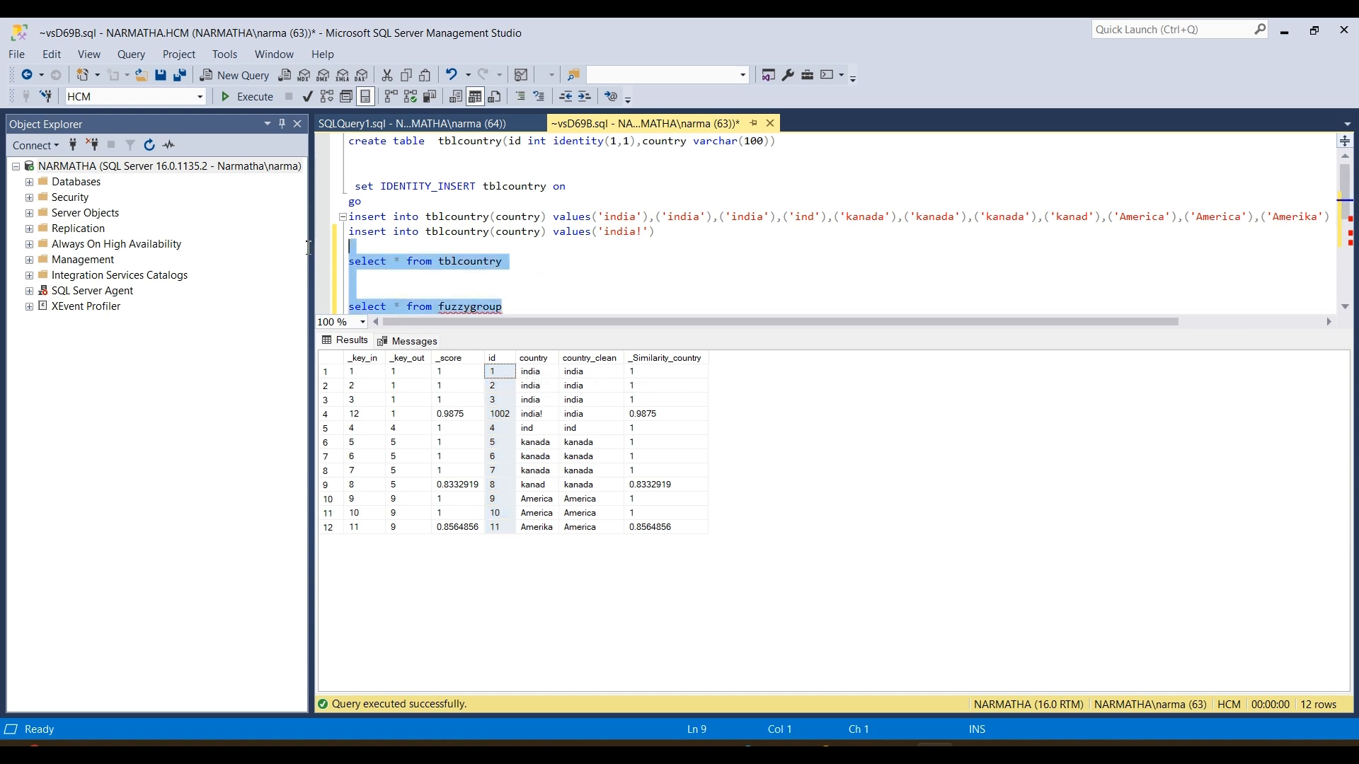
left_click(270, 108)
Enlarge the results area and adjust the split between the two grids to view the source and grouped rows together
left_click(393, 428)
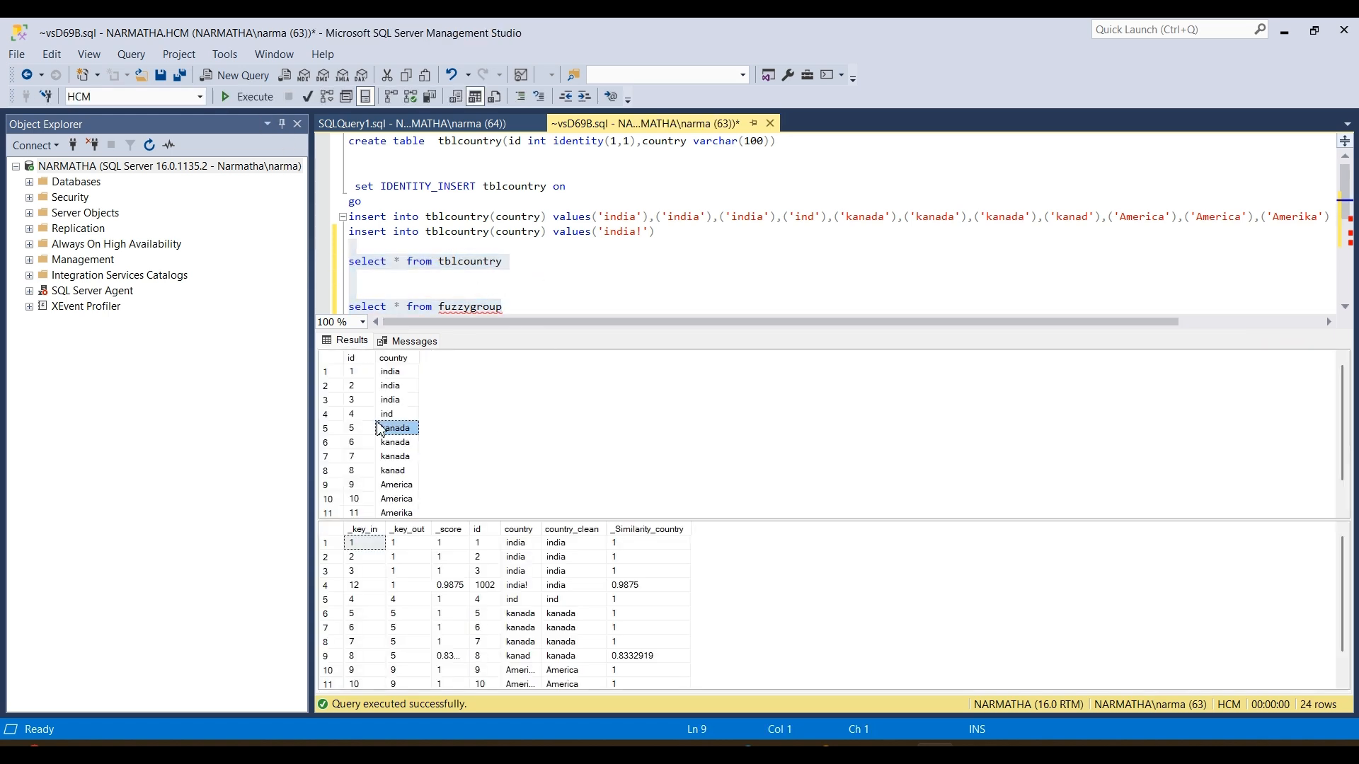
scroll(390, 439, "down", 1)
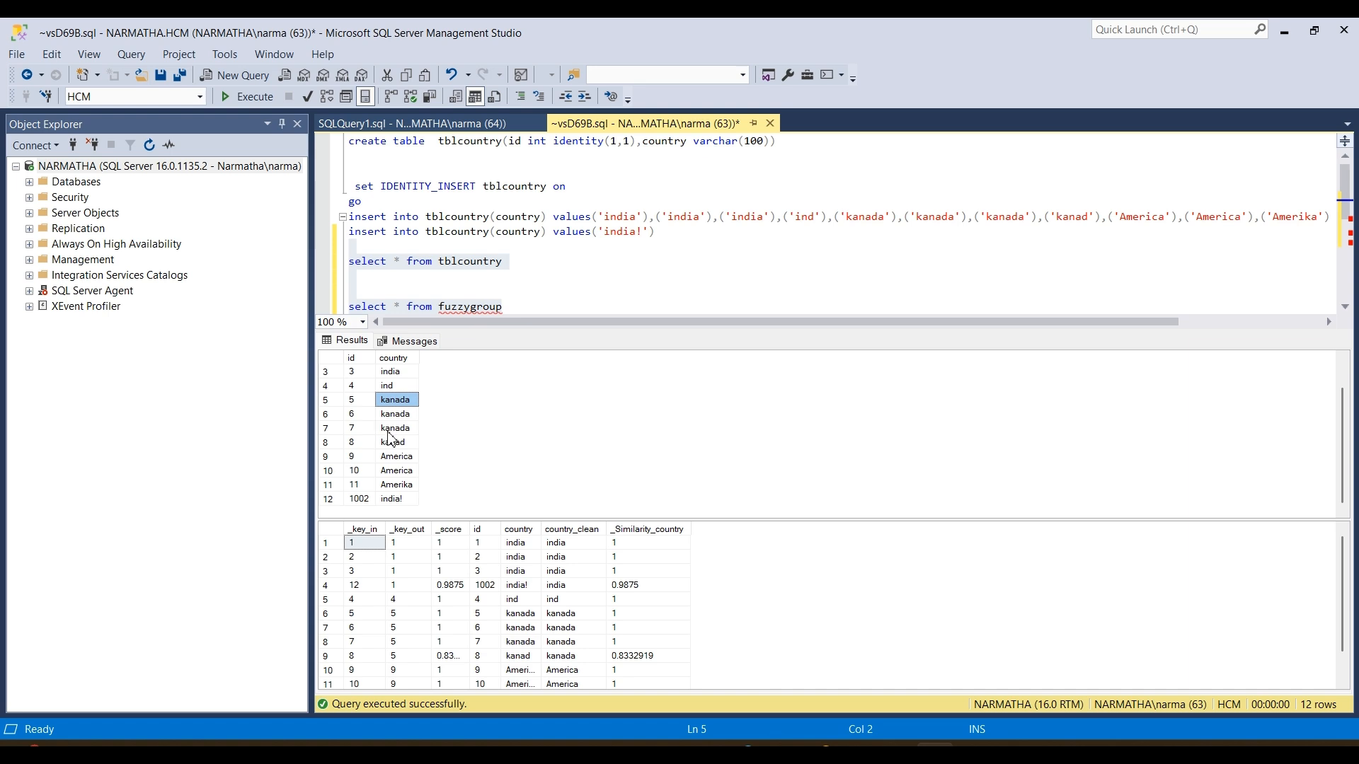
left_click(359, 500)
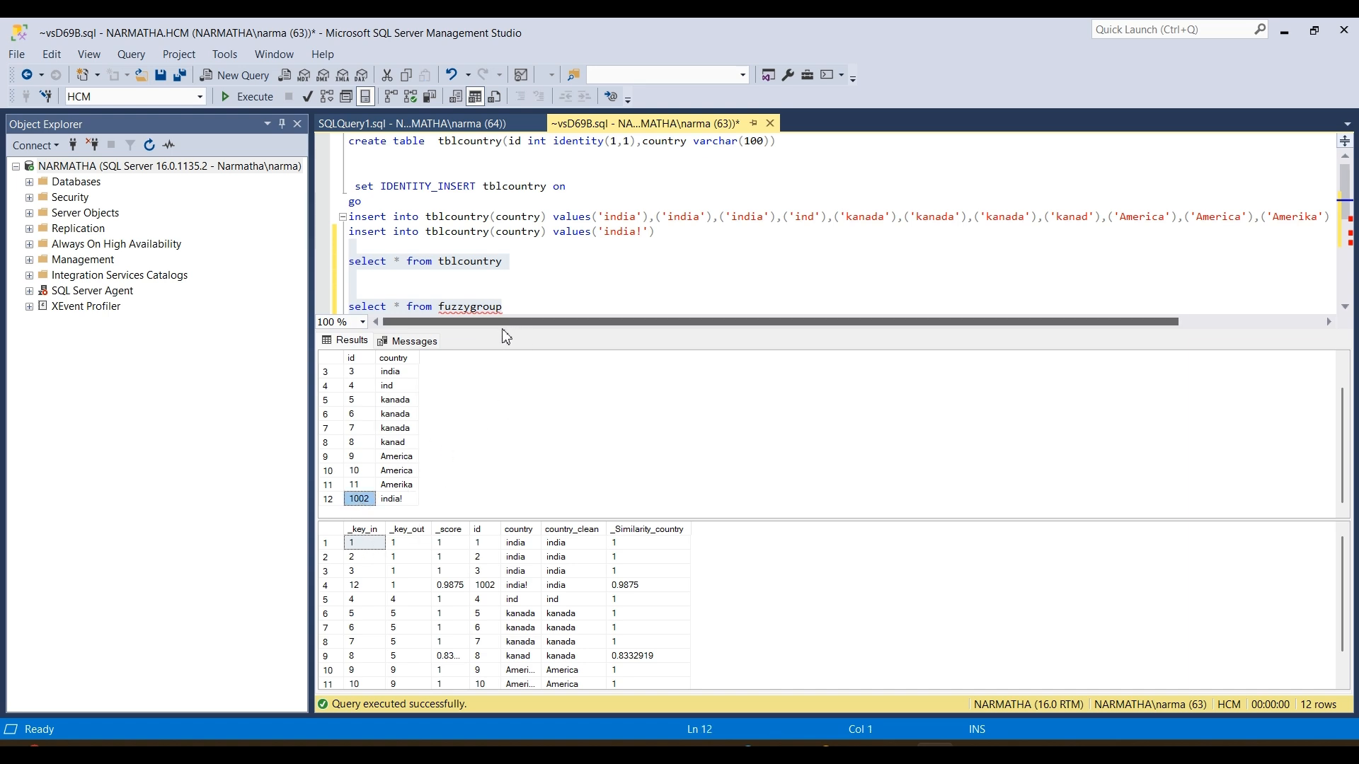
left_click_drag(503, 332, 506, 299)
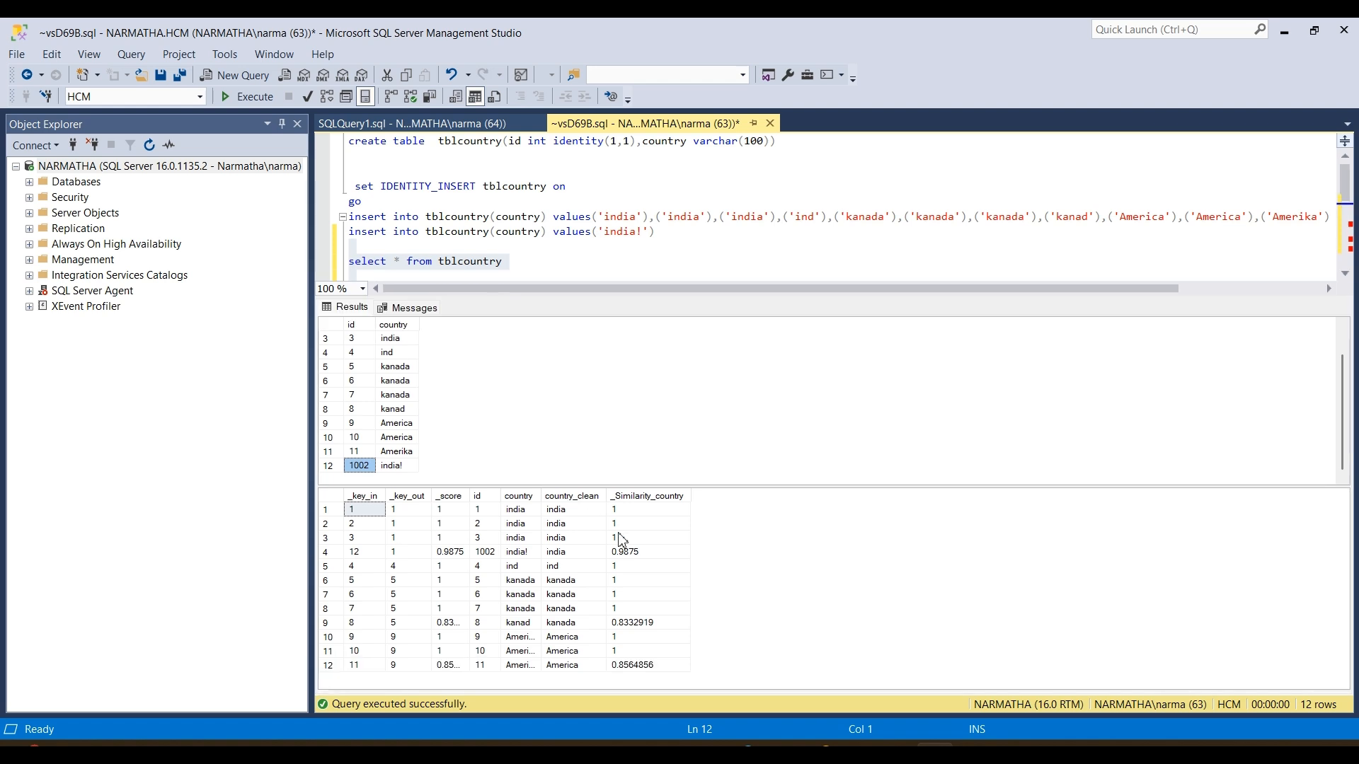
left_click(606, 490)
left_click_drag(623, 487, 623, 467)
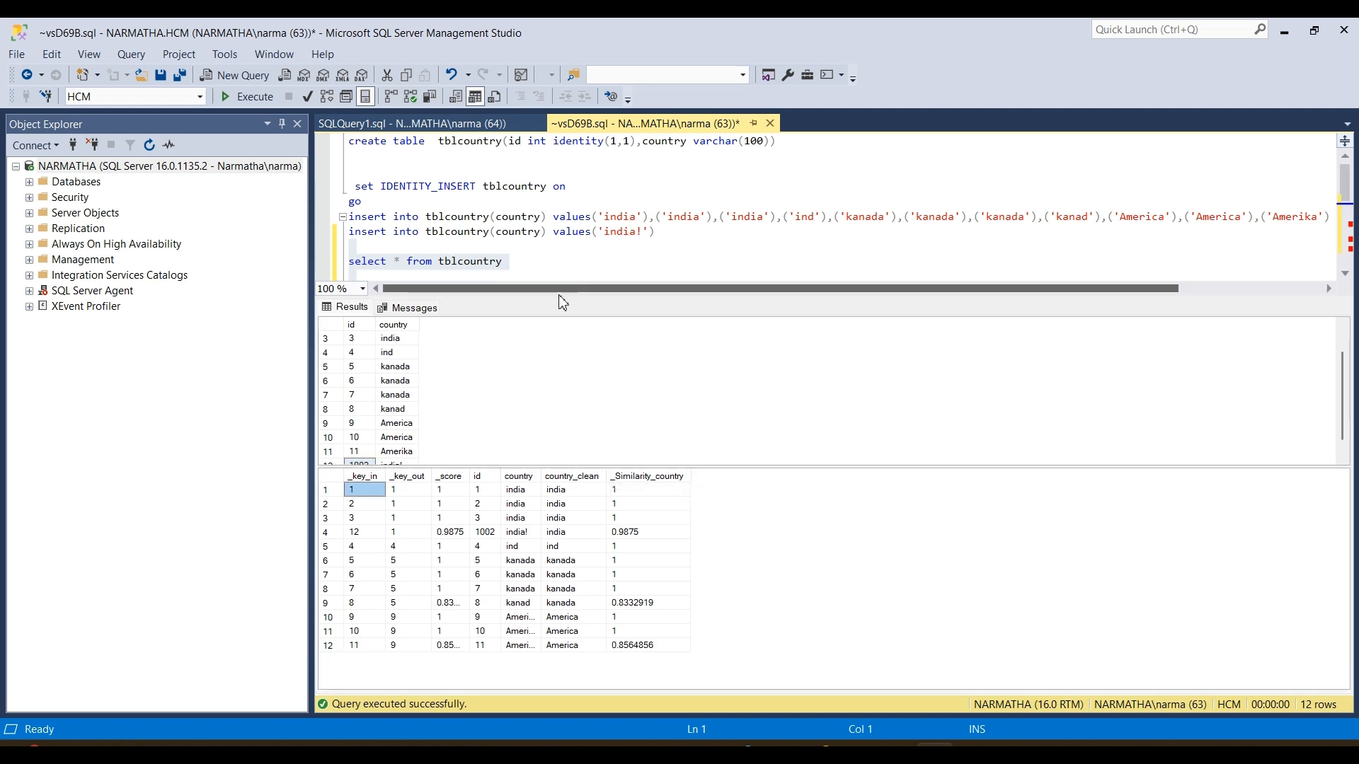
left_click_drag(549, 295, 516, 189)
left_click(395, 277)
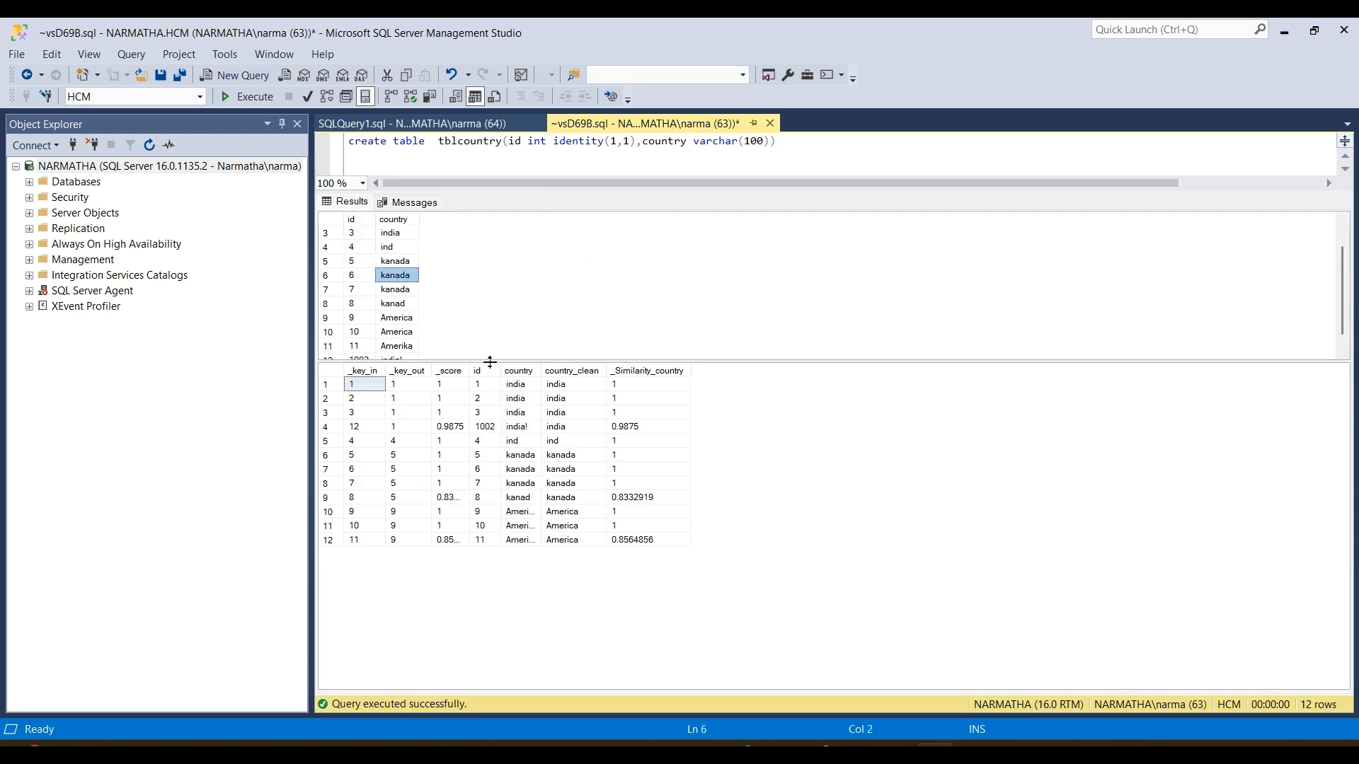
left_click_drag(490, 363, 518, 428)
Examine the id, country and _key_in columns of the fuzzygroup results against the source rows
left_click(480, 436)
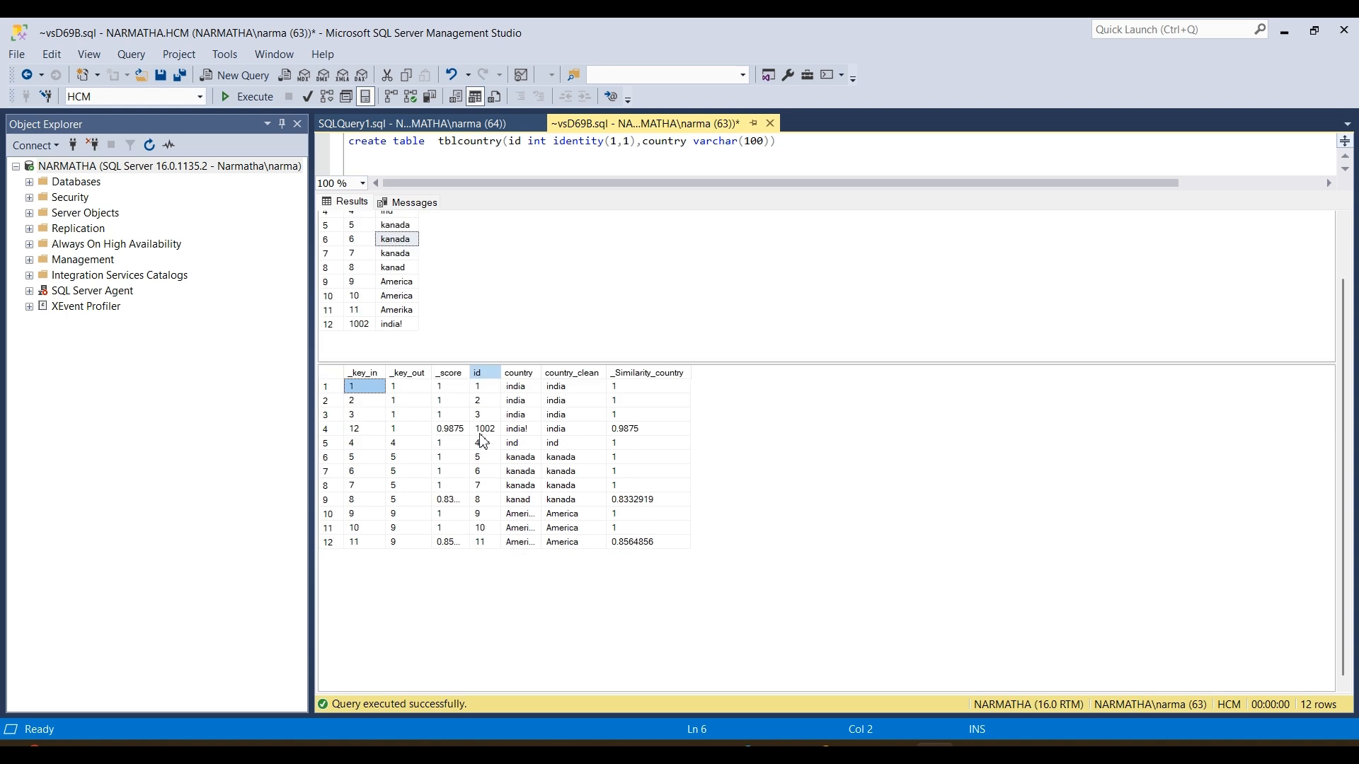
left_click(479, 373)
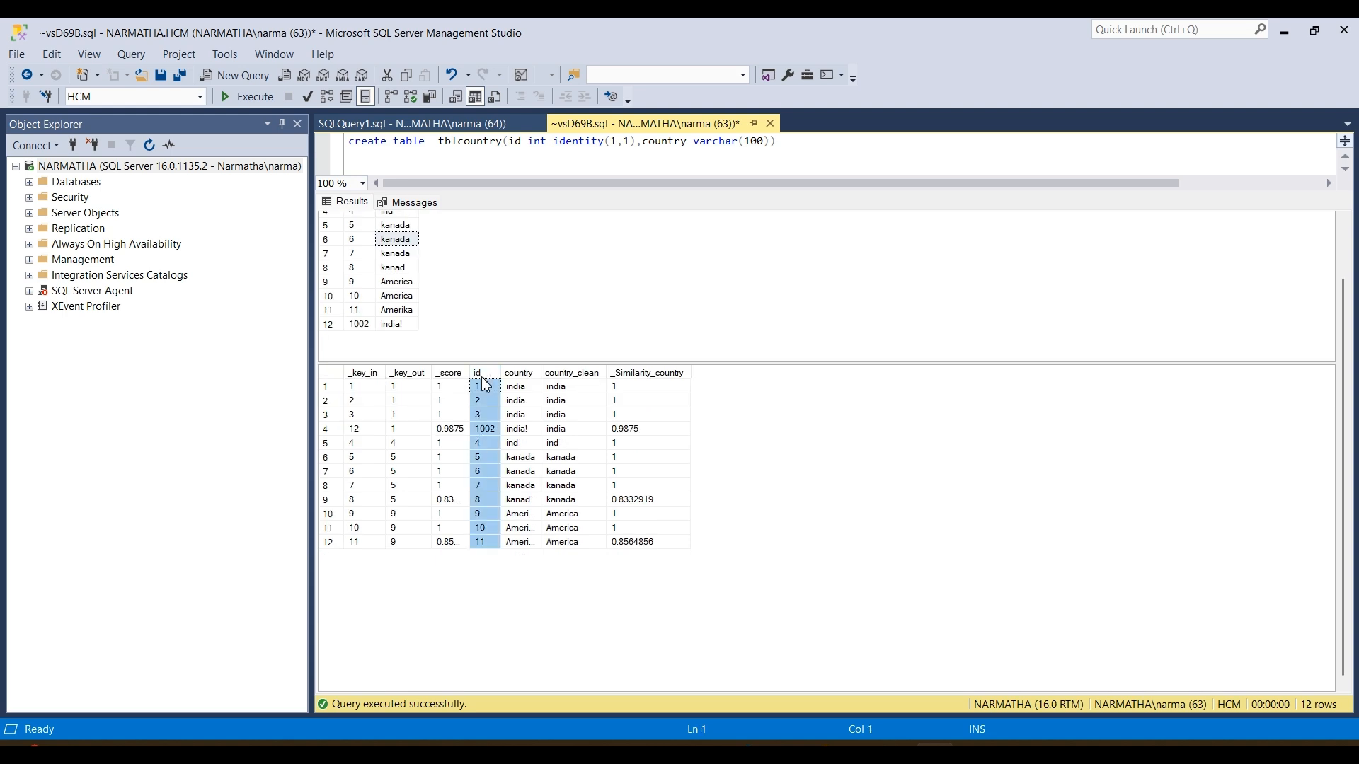
left_click(520, 373, "shift")
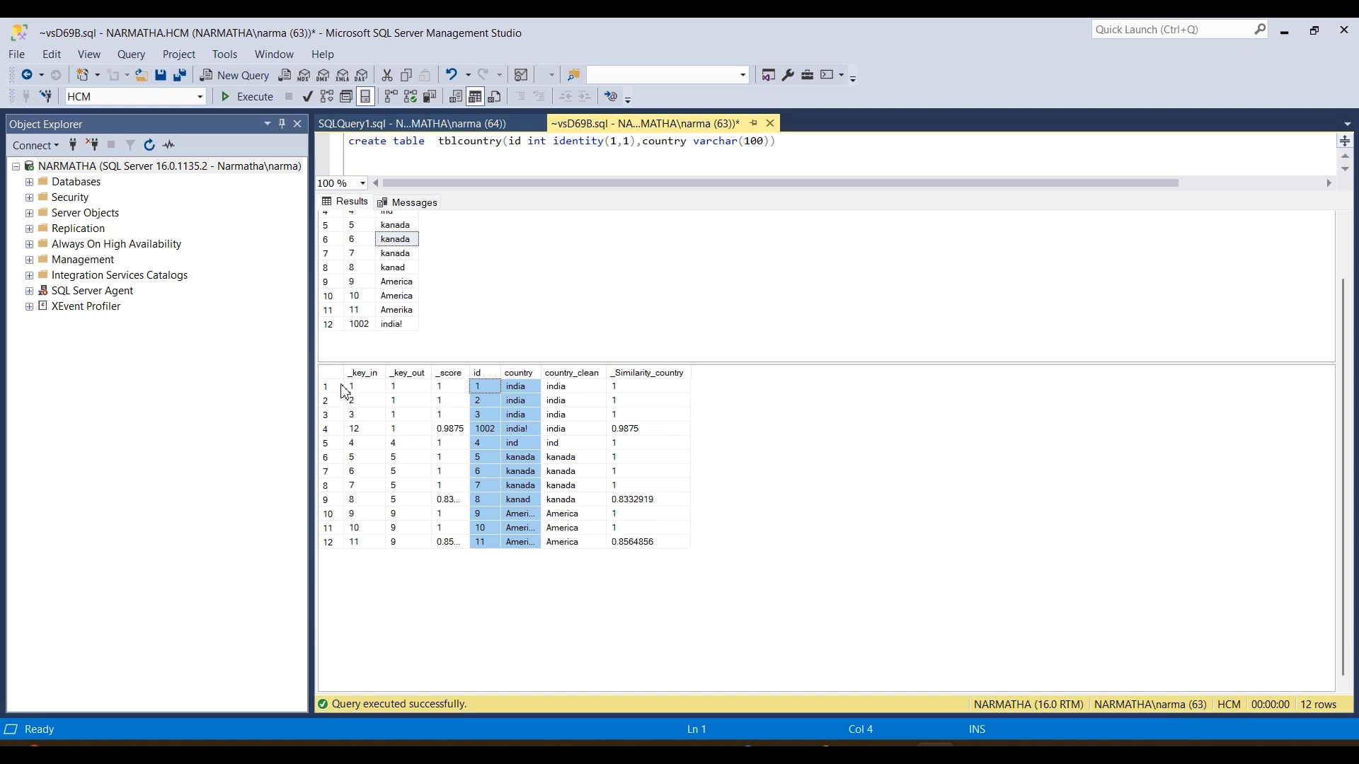
left_click(361, 374)
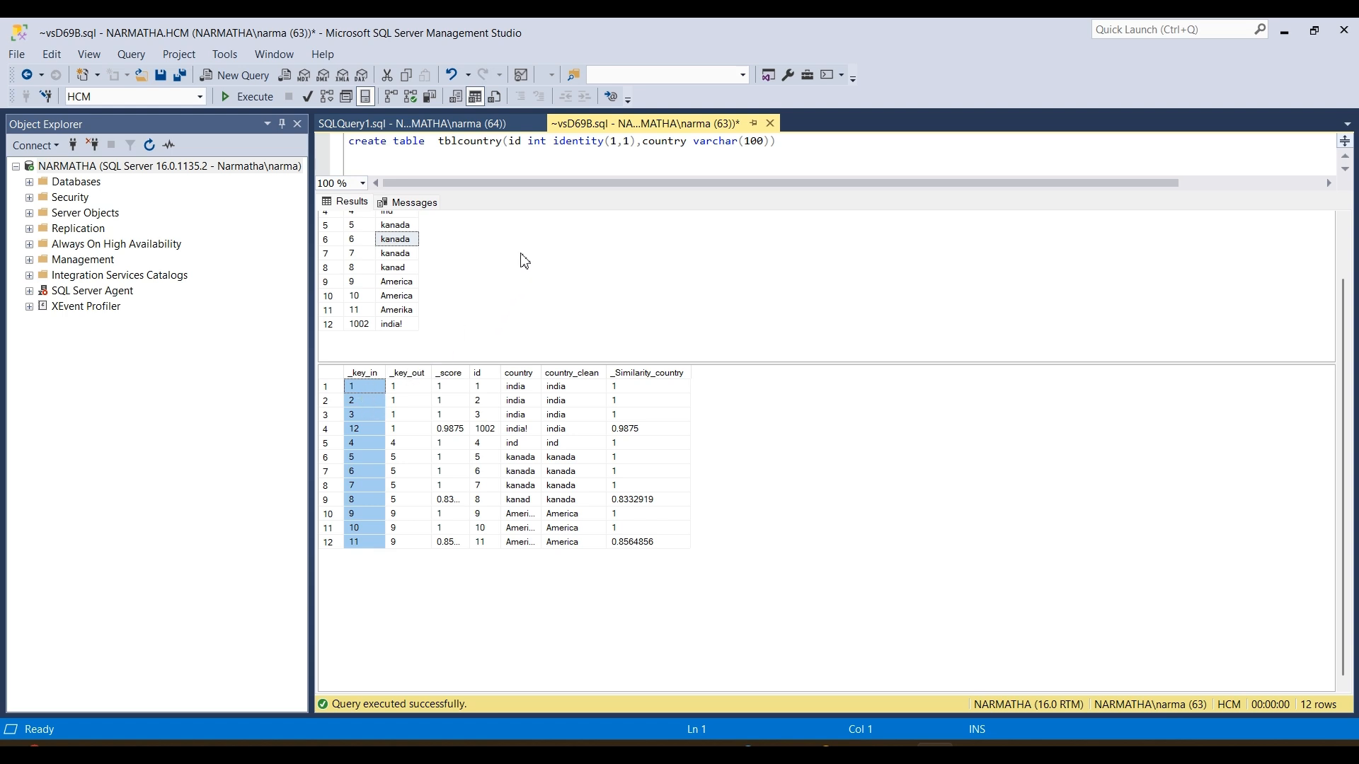
Enlarge the query editor, append "order by _key_in" to the fuzzygroup select statement, and execute only that statement
left_click(510, 159)
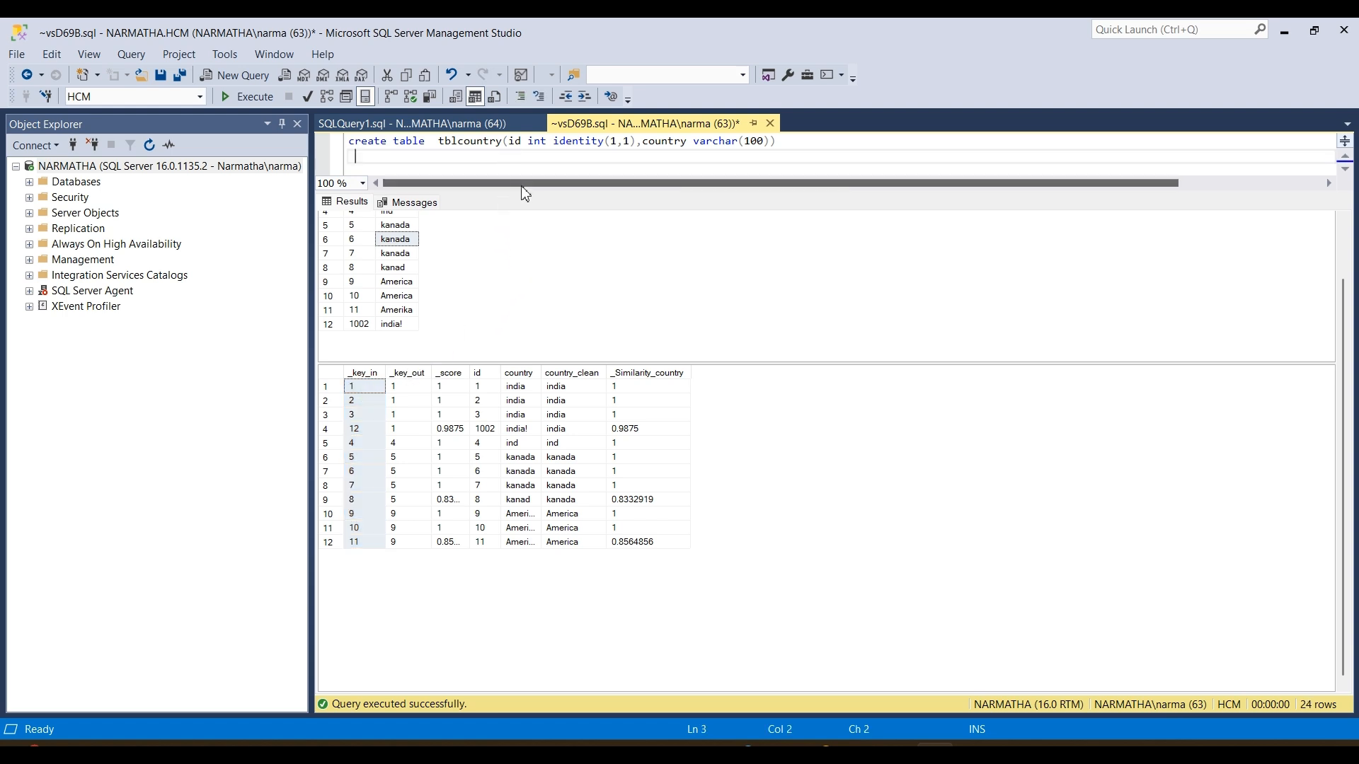
left_click_drag(519, 191, 523, 336)
left_click(527, 309)
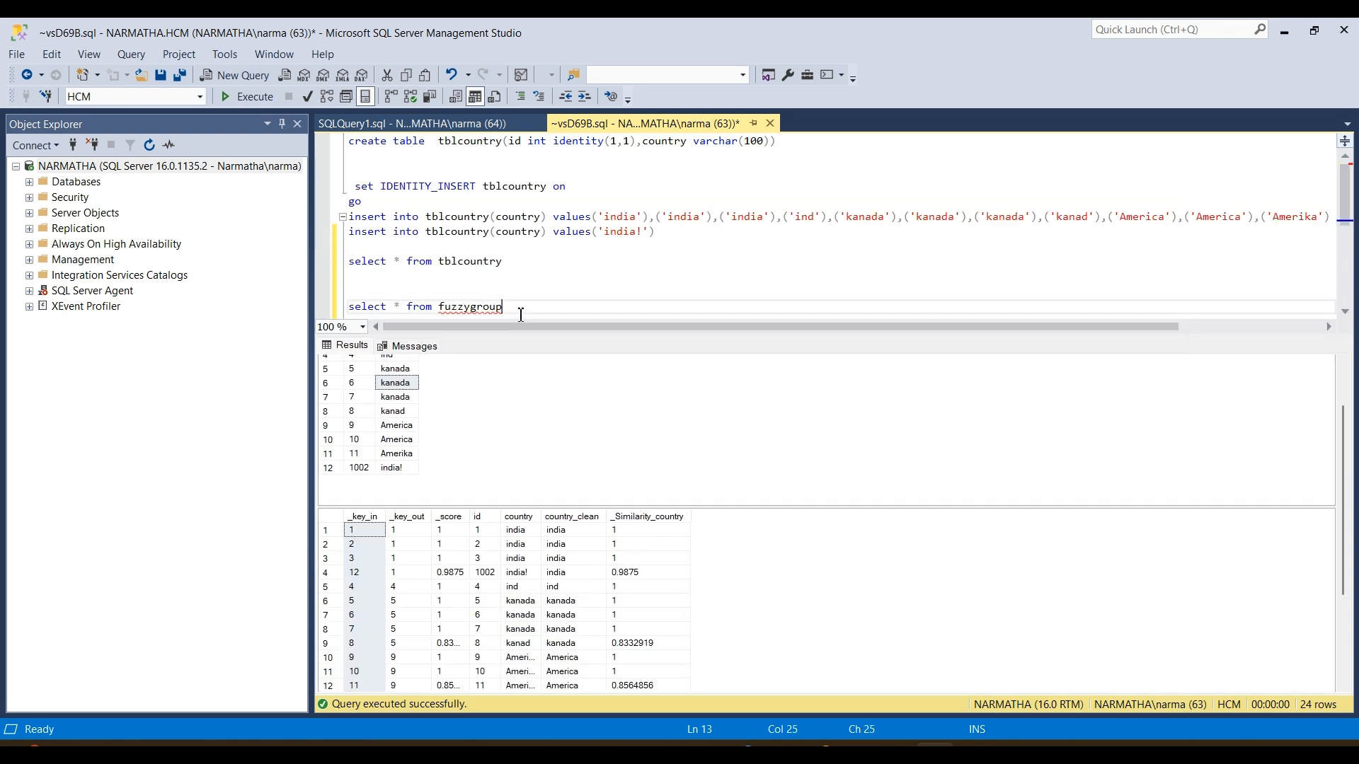
scroll(523, 311, "down", 1)
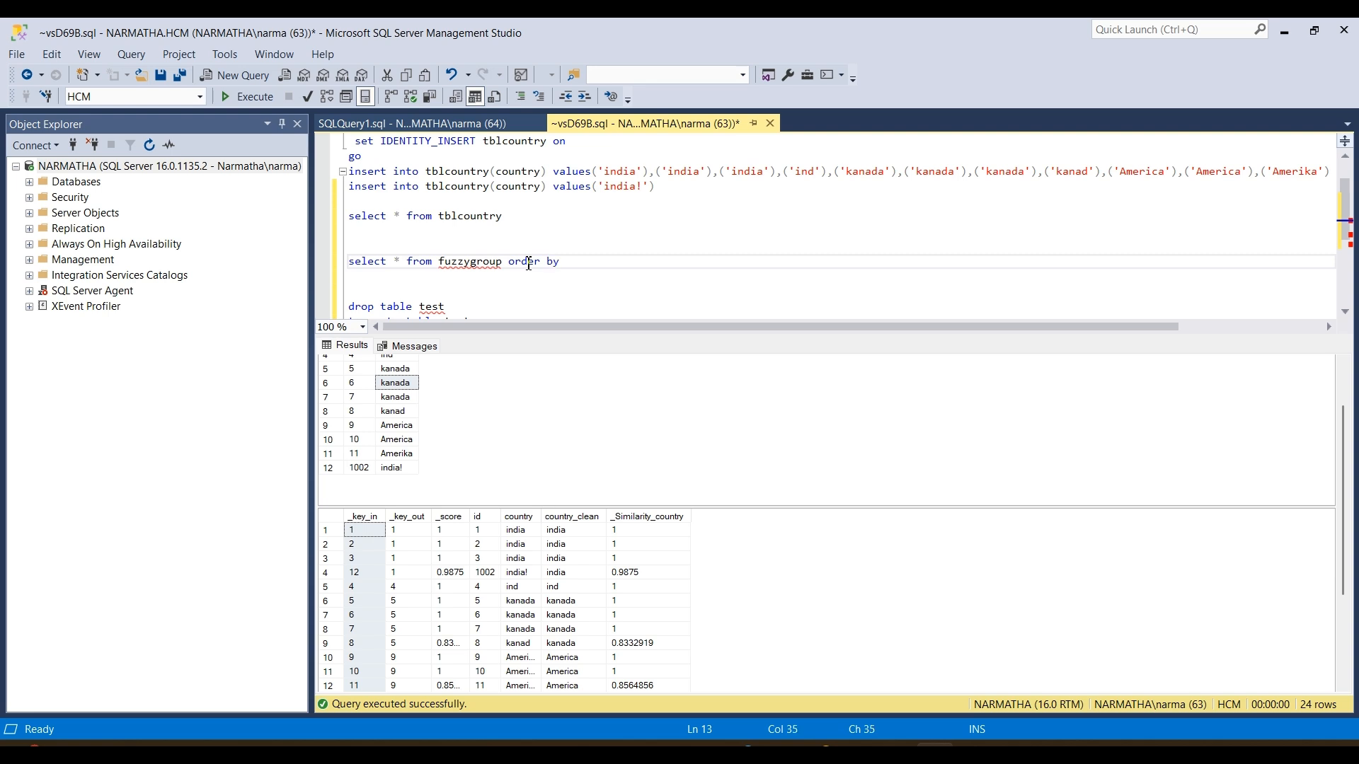
type("order by _key_in")
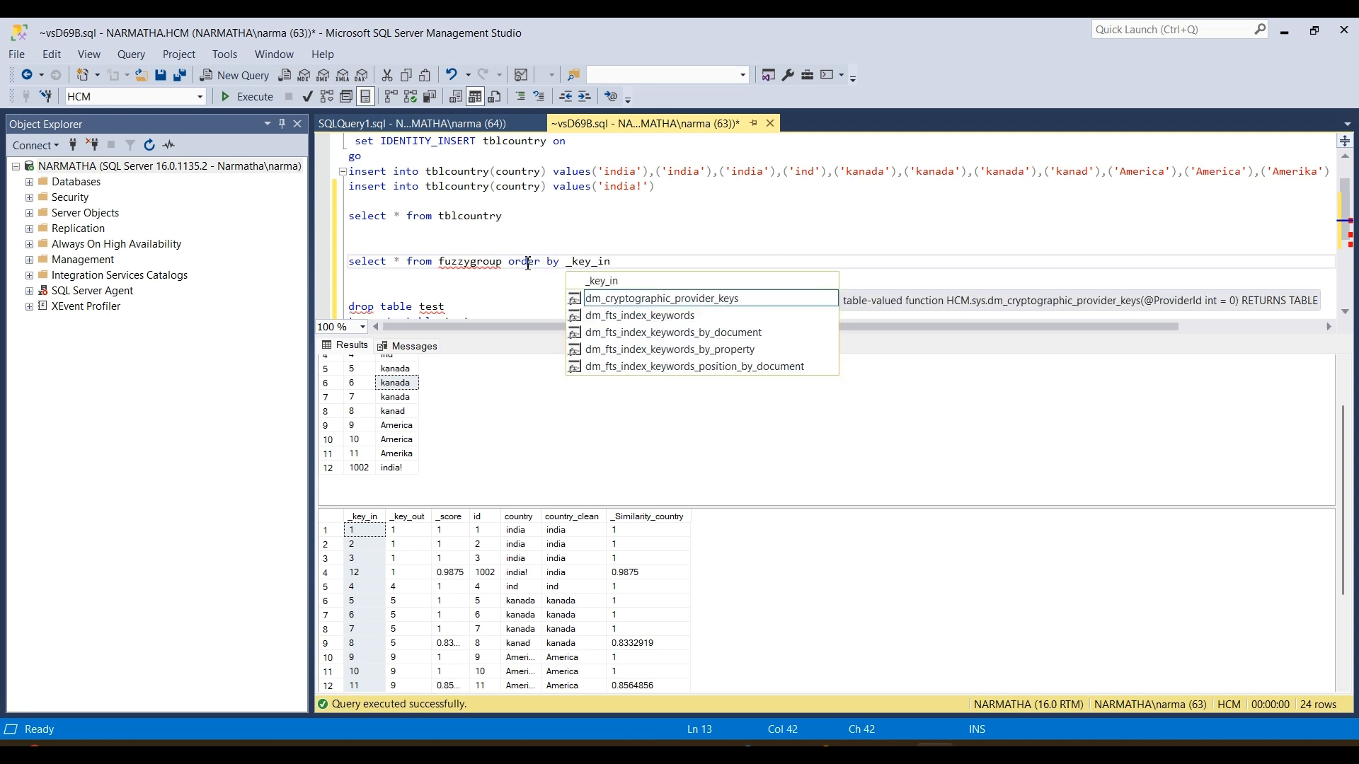
left_click_drag(631, 262, 322, 261)
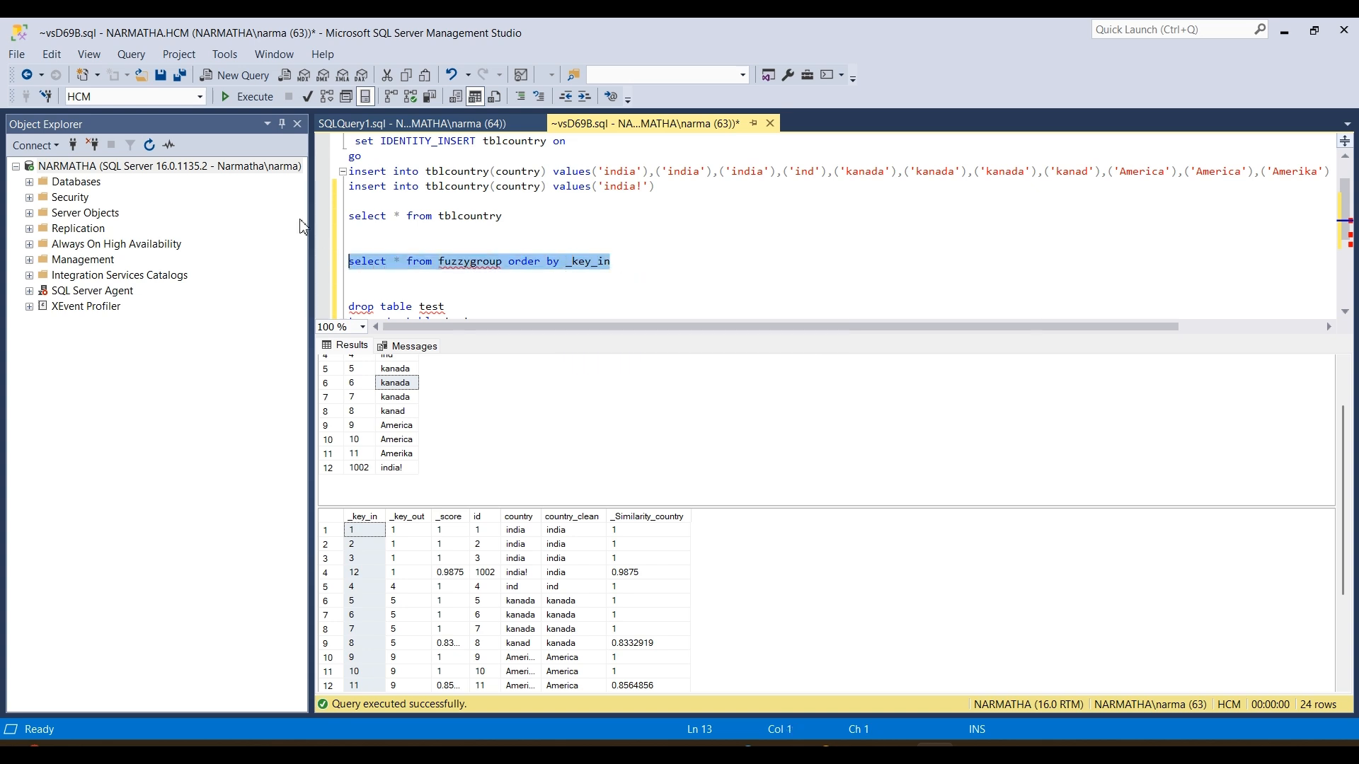
left_click(241, 103)
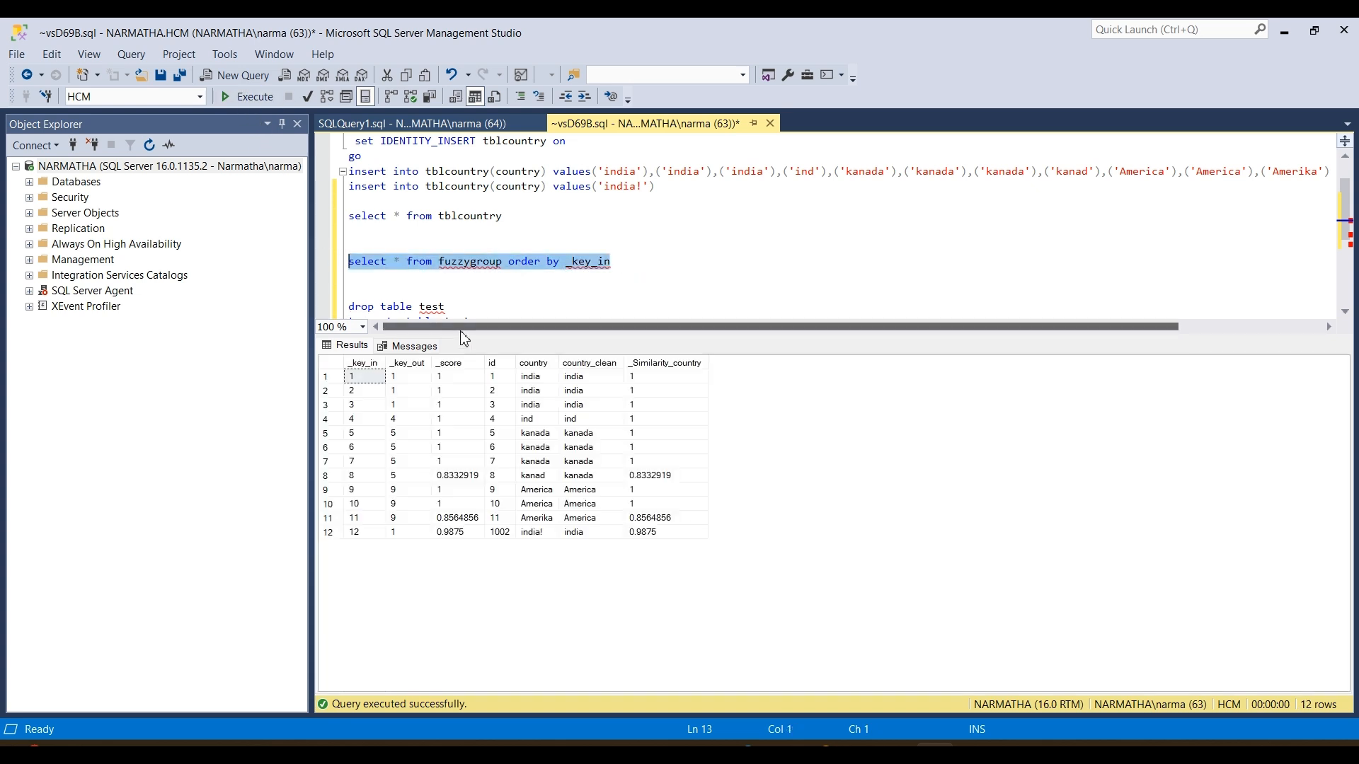
left_click_drag(454, 337, 441, 301)
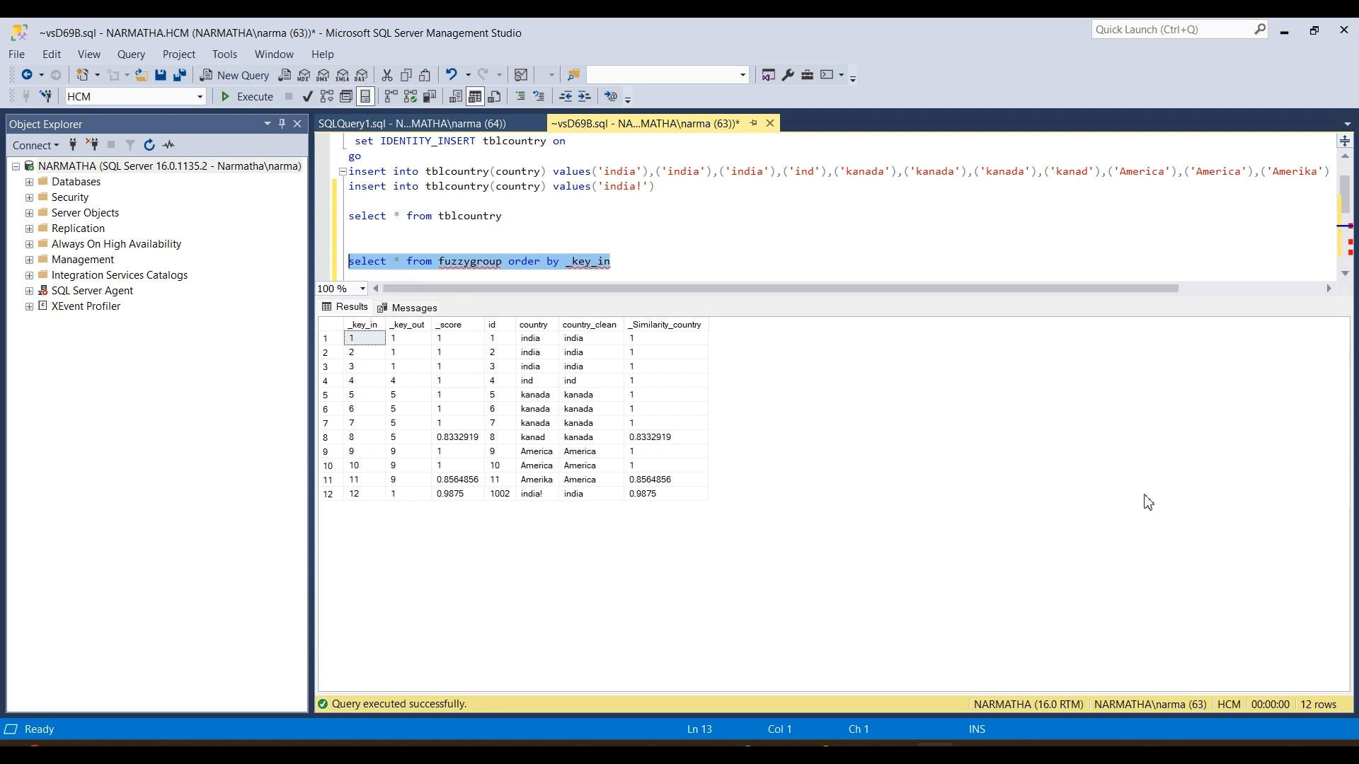
Examine the _key_in and _key_out columns, then compare the india, ind and kanada rows and the kanad row's similarity scores
left_click(351, 326)
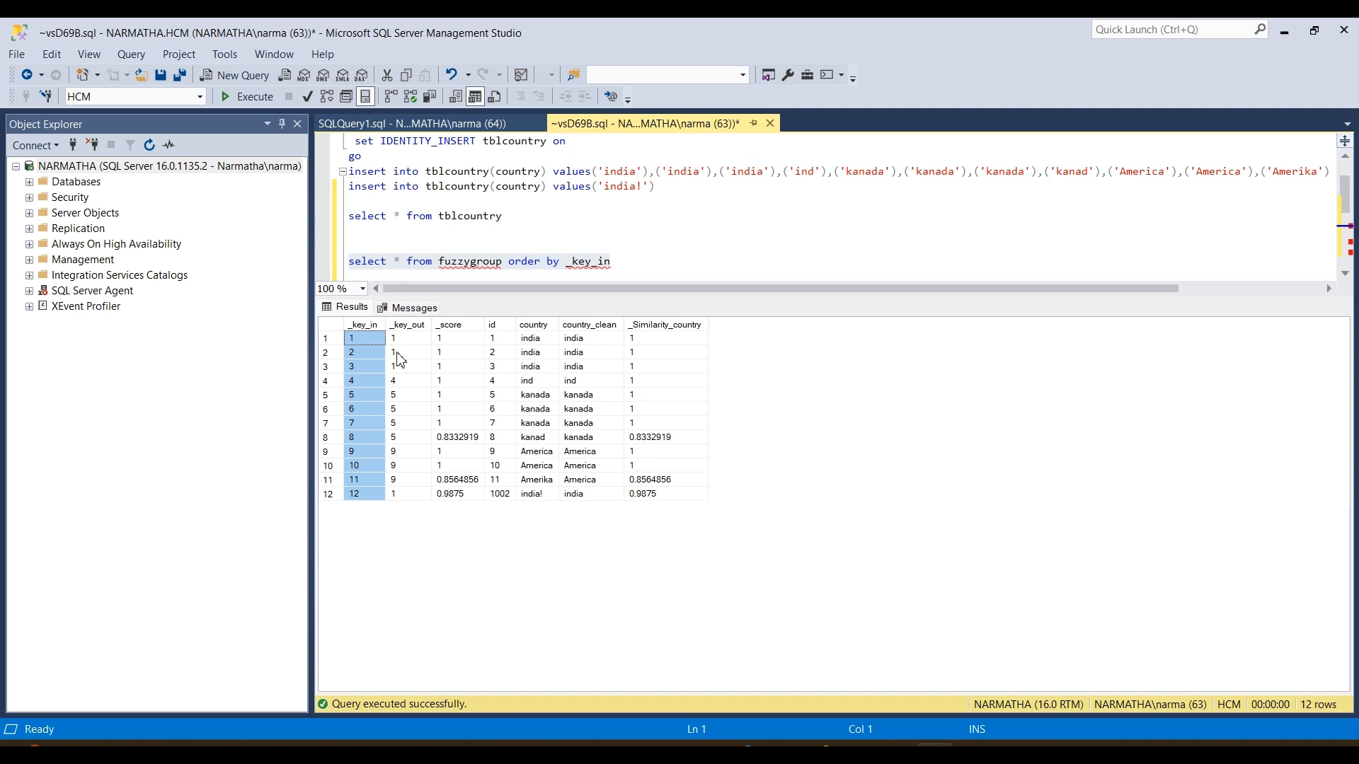
left_click(417, 326)
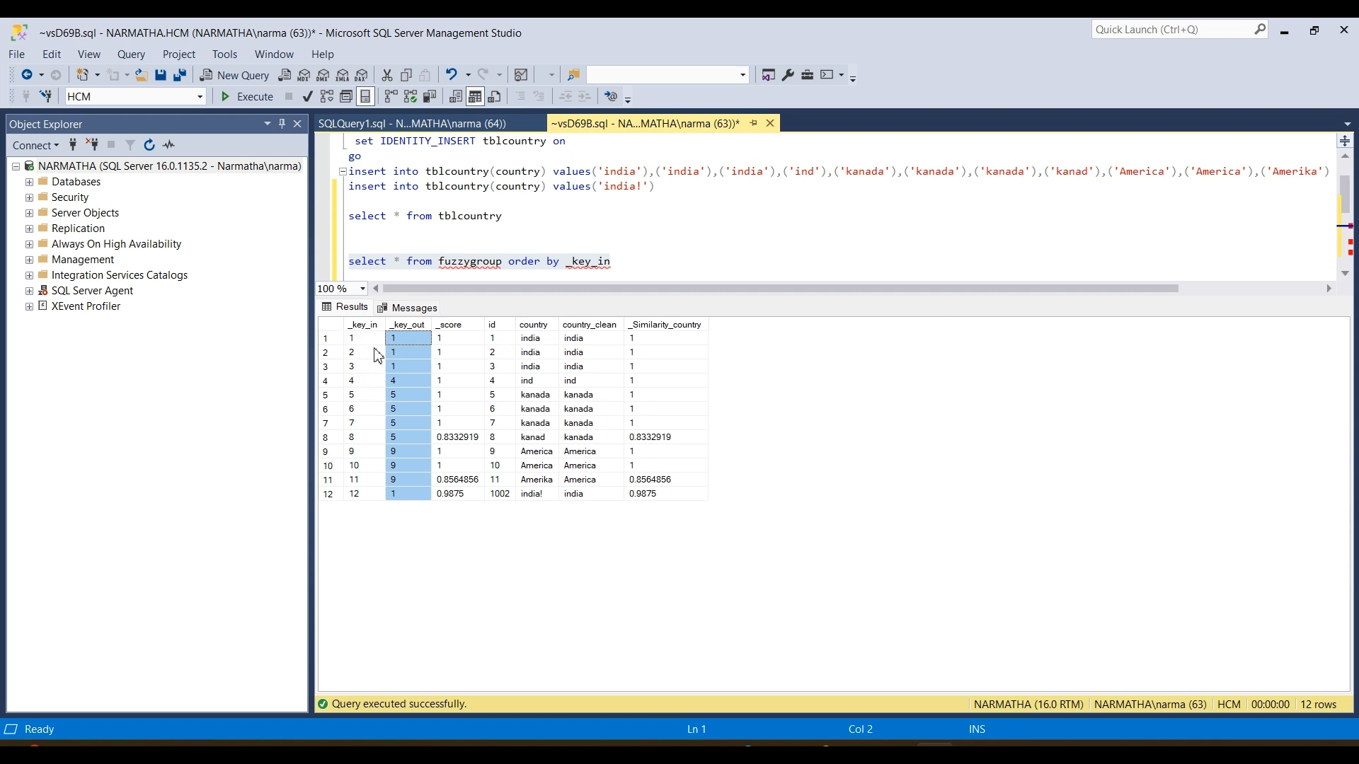
left_click(360, 339)
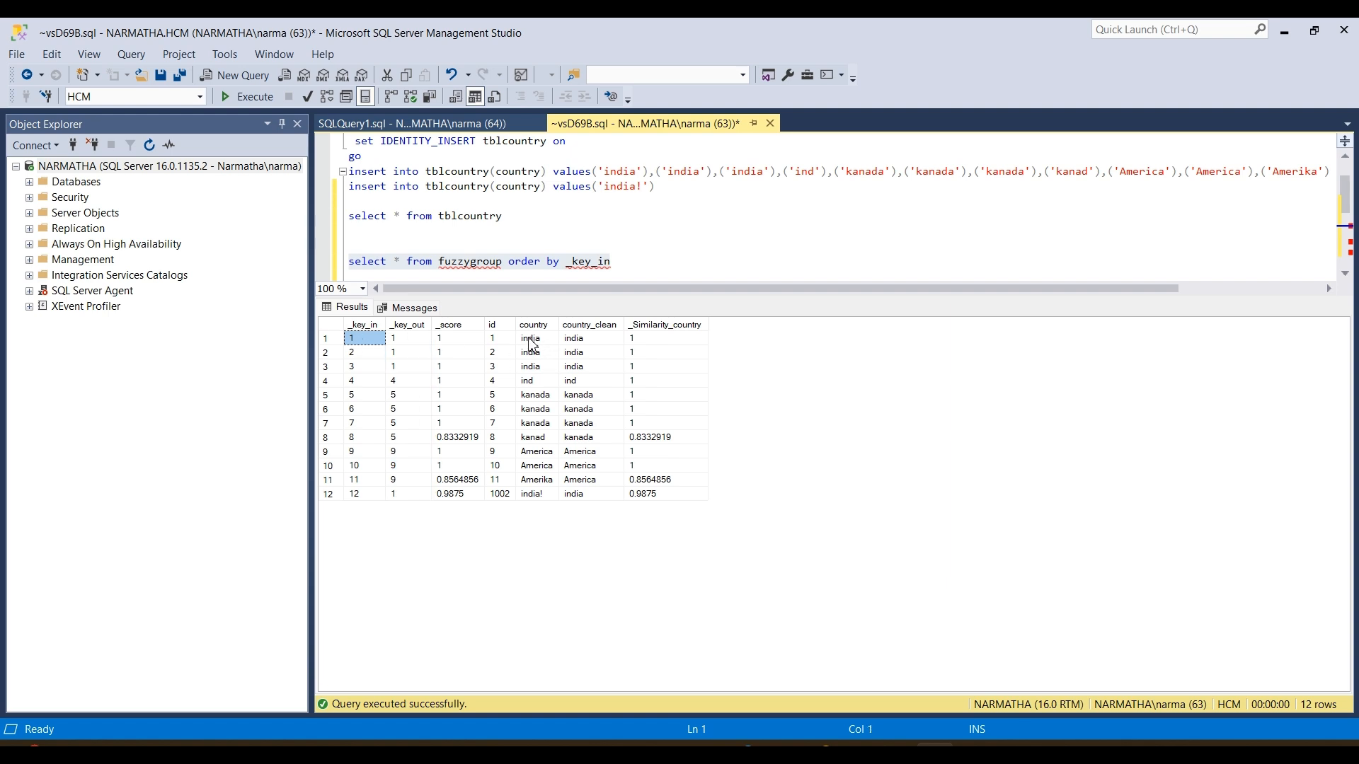
left_click_drag(533, 344, 532, 383)
left_click(581, 381, "shift")
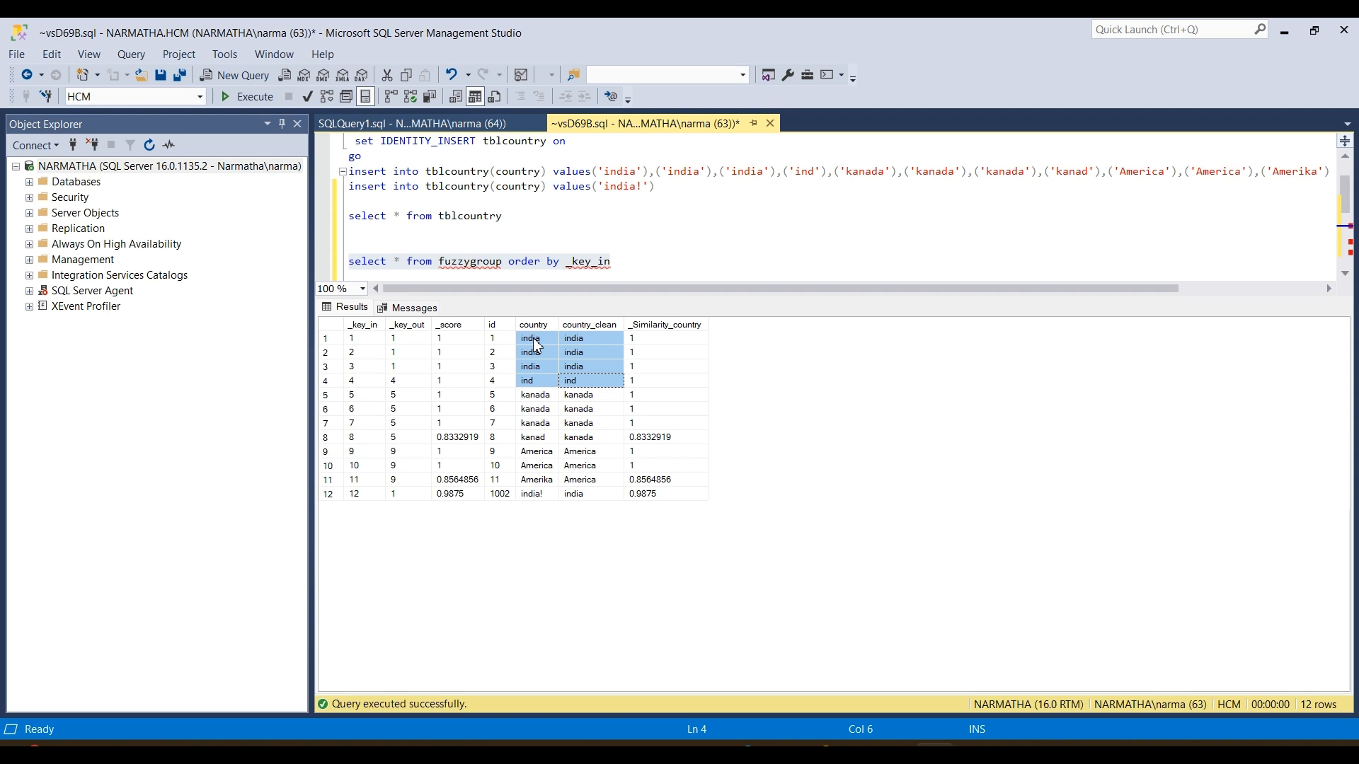
left_click_drag(538, 395, 577, 425)
left_click(468, 439)
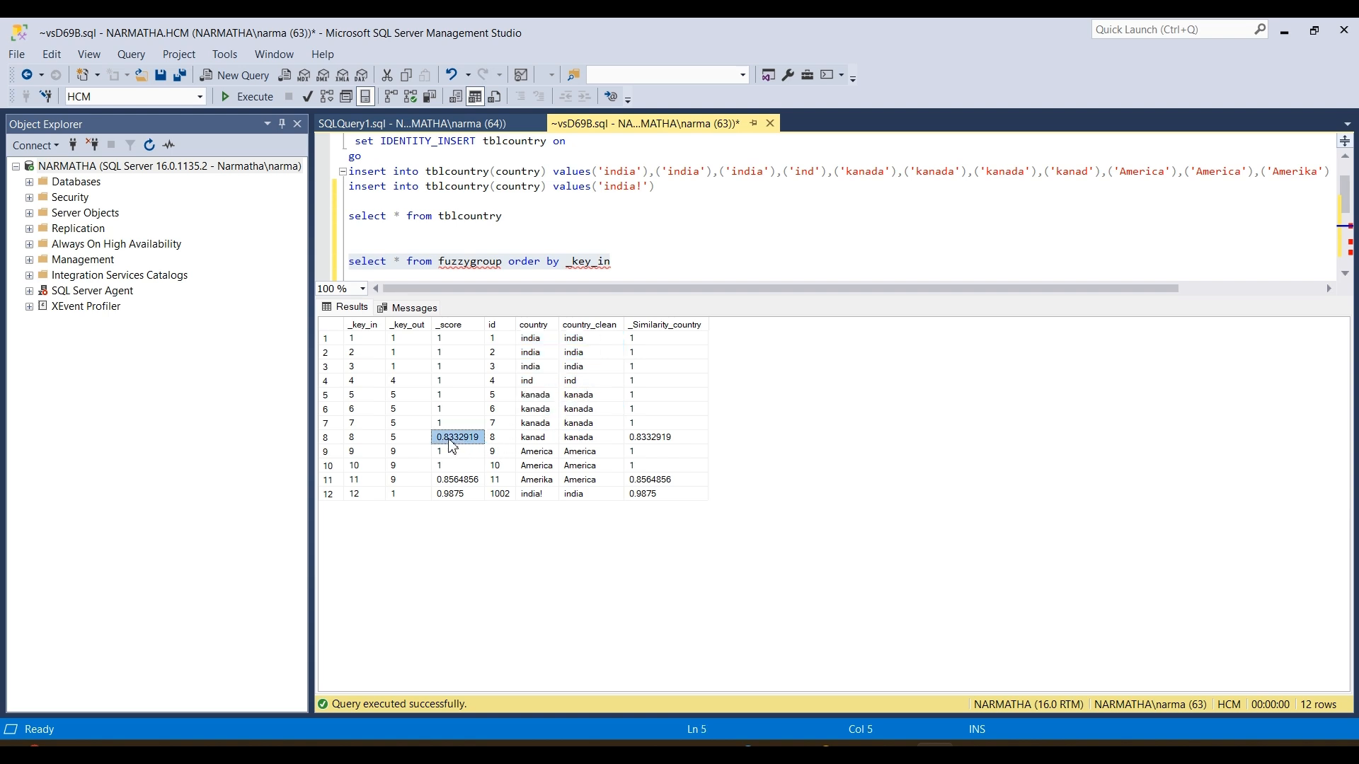
left_click(538, 438)
left_click(644, 440)
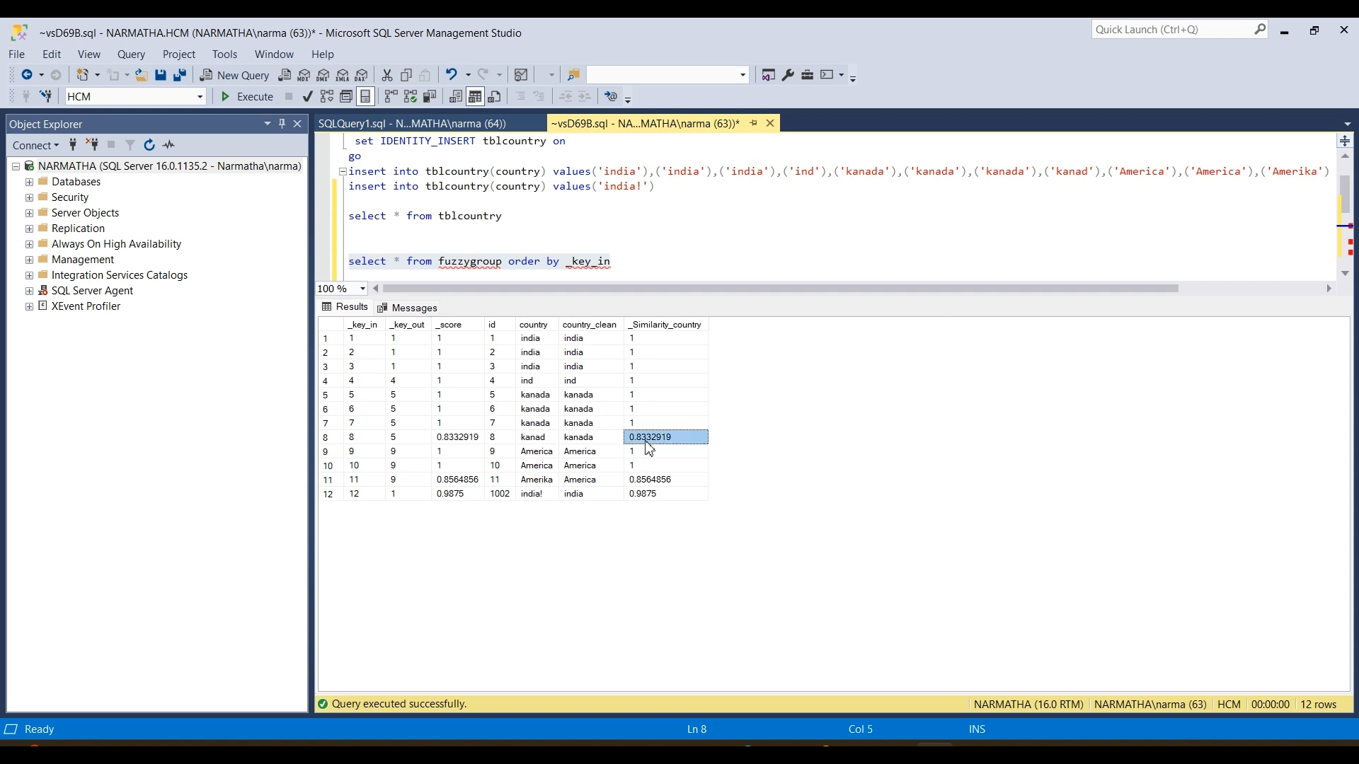
Compare the country and country_clean values of the kanad row with the rest of the kanada group
left_click_drag(556, 440, 594, 395)
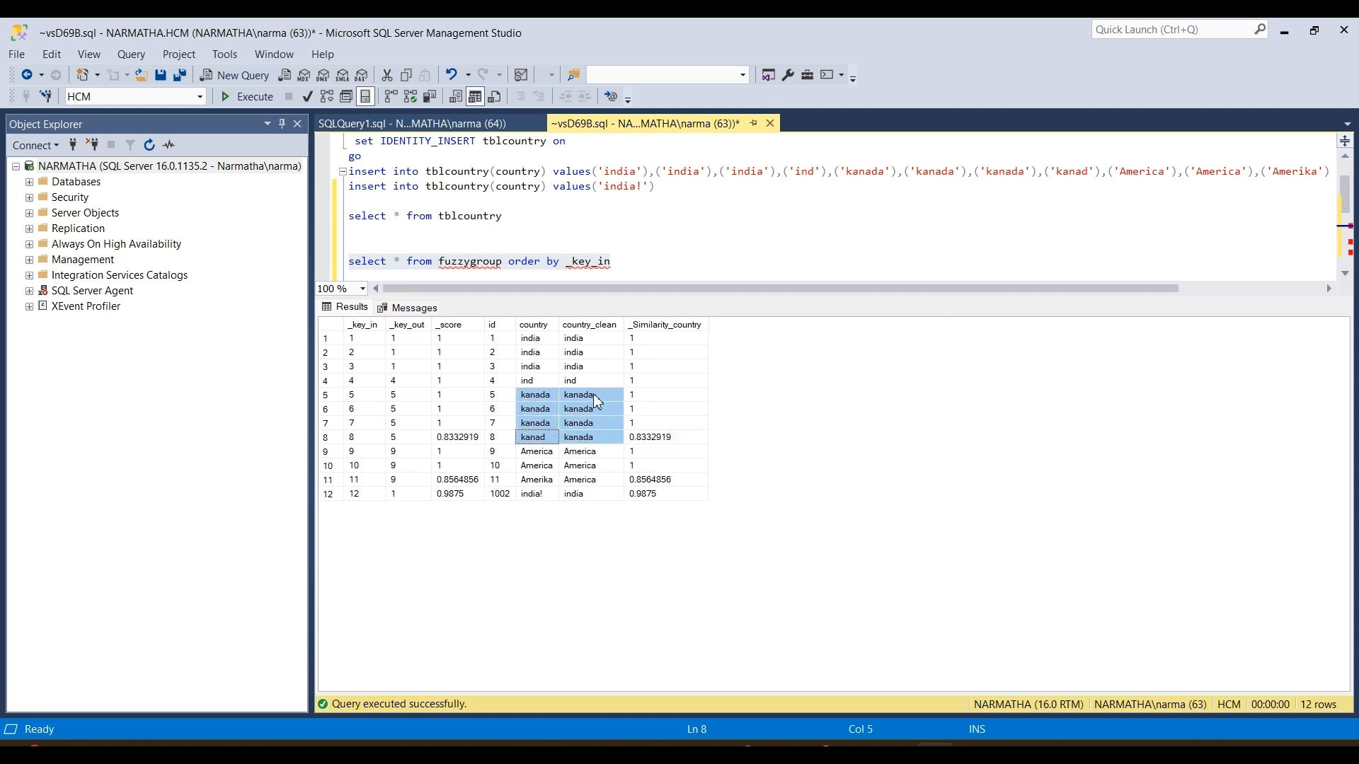
left_click(526, 439)
left_click(573, 440)
left_click(542, 440)
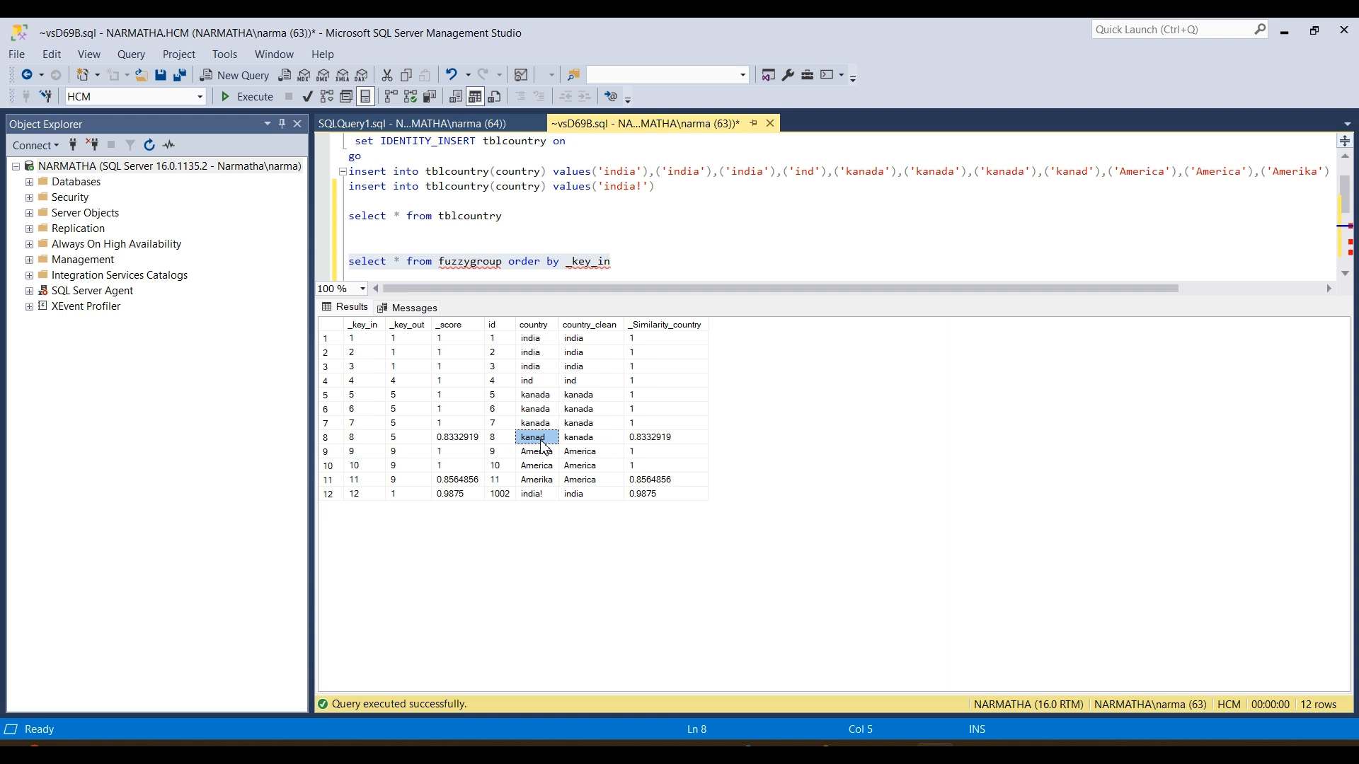
left_click(584, 441)
left_click(542, 441)
left_click(587, 440)
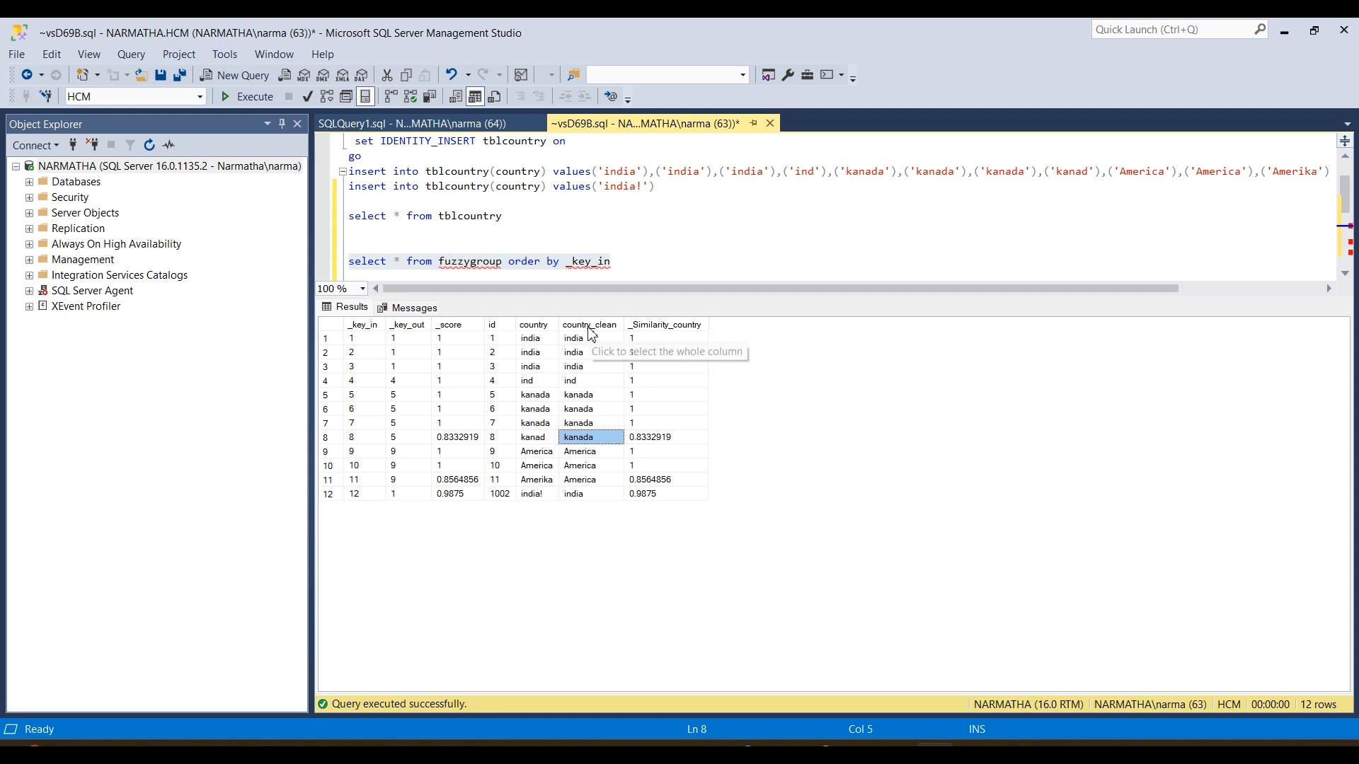
left_click(534, 442)
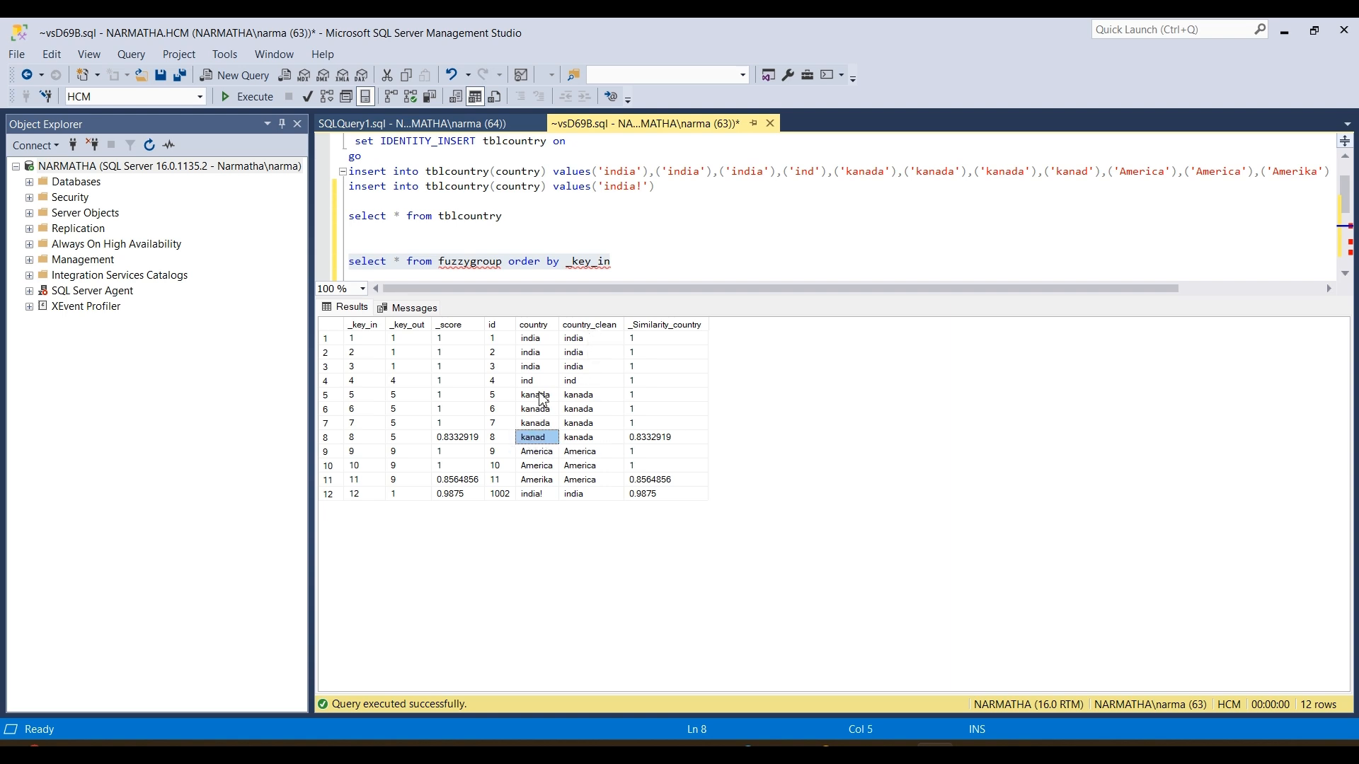
Trace how the kanada group's _key_out values refer to the _key_in of its canonical row
left_click_drag(542, 400, 377, 442)
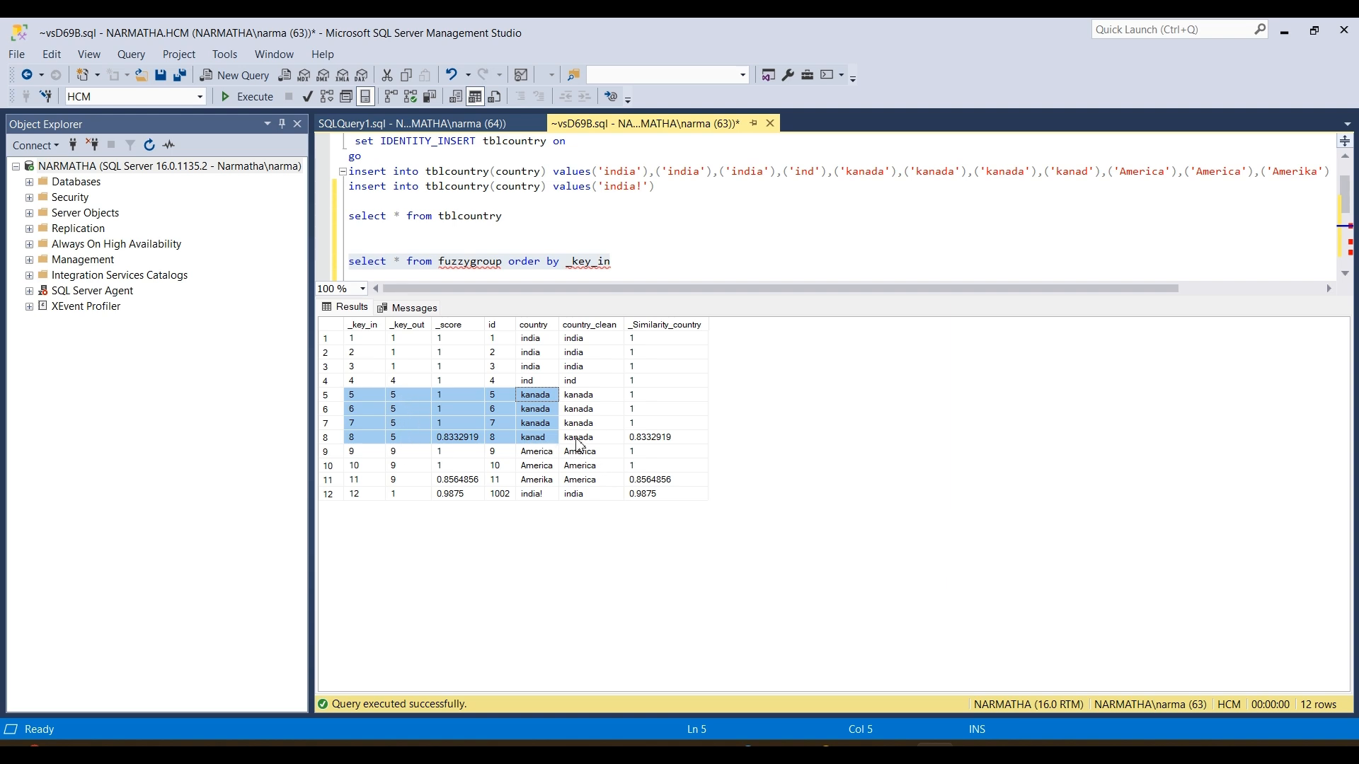
left_click_drag(579, 396, 582, 442)
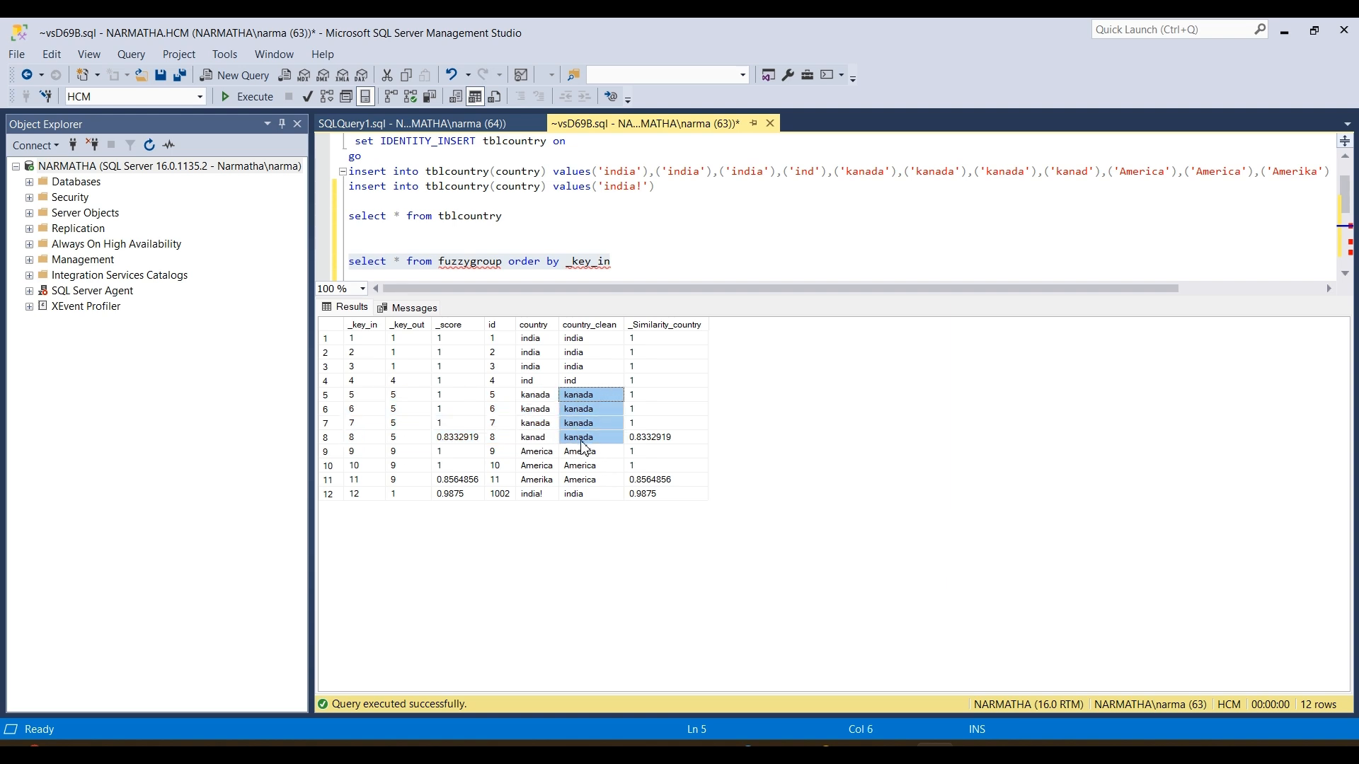
left_click(364, 399)
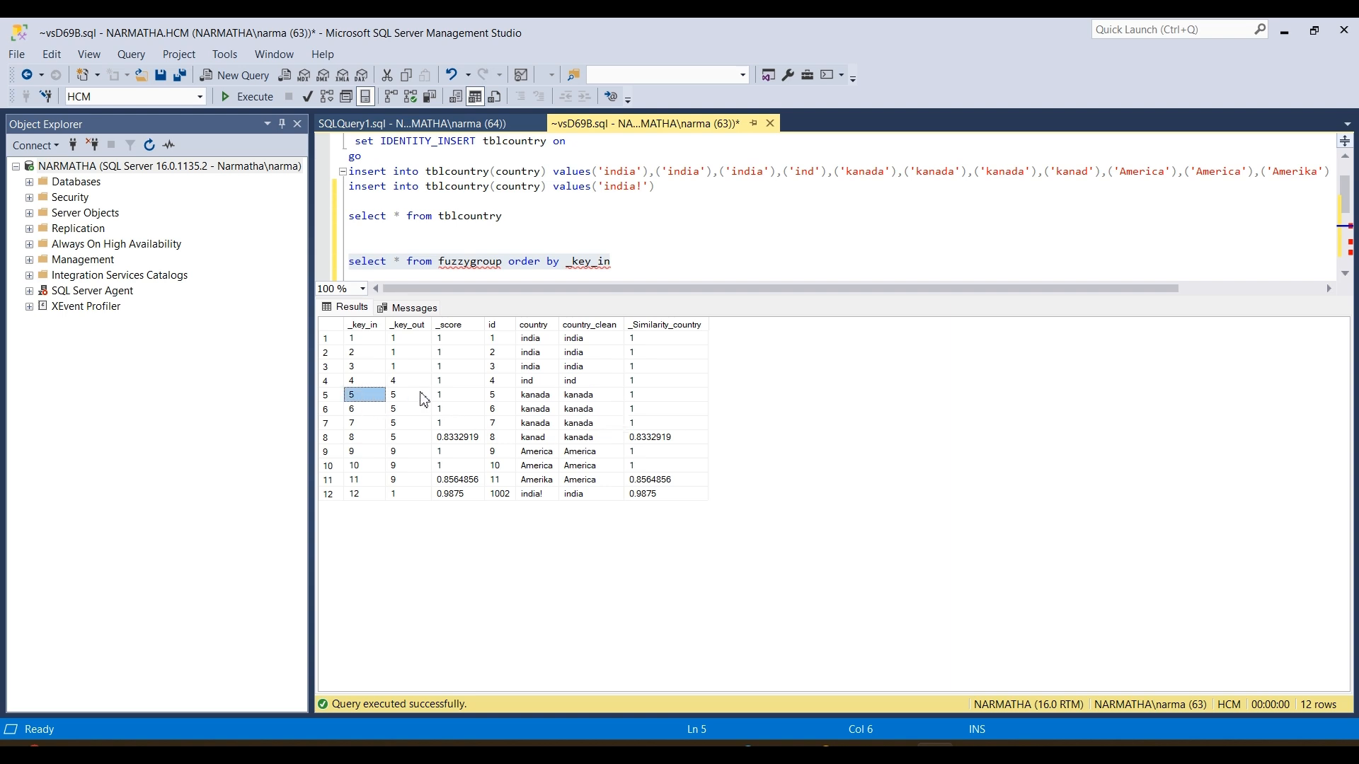
left_click_drag(578, 397, 369, 402)
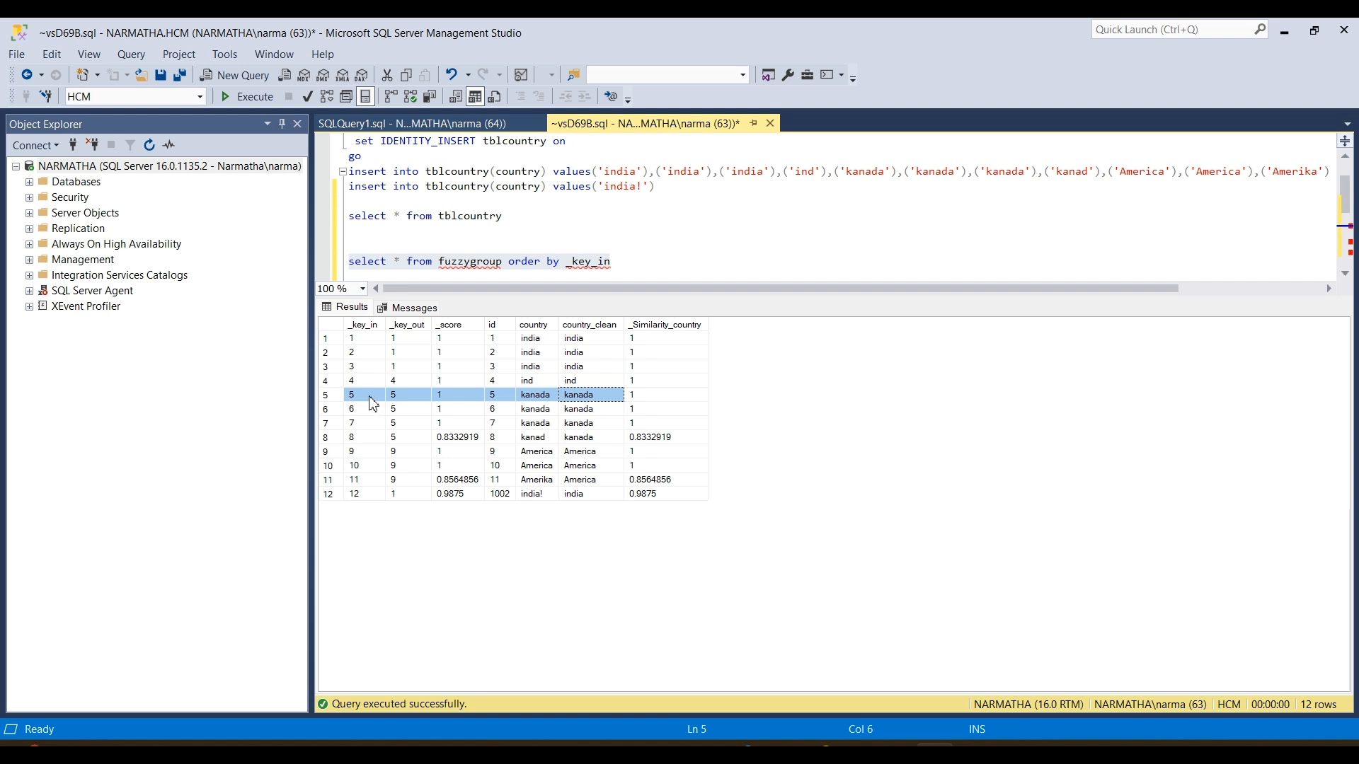
left_click_drag(400, 443, 407, 409)
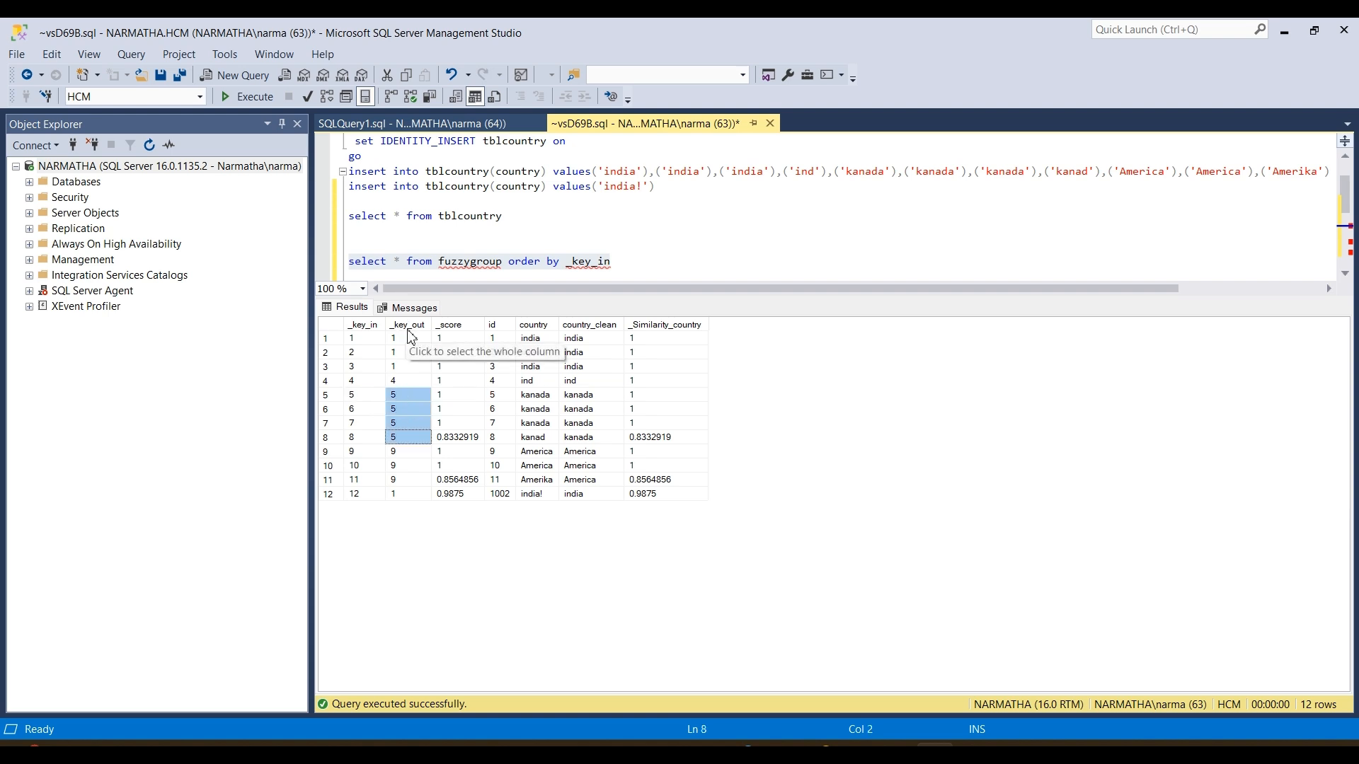
left_click(400, 399)
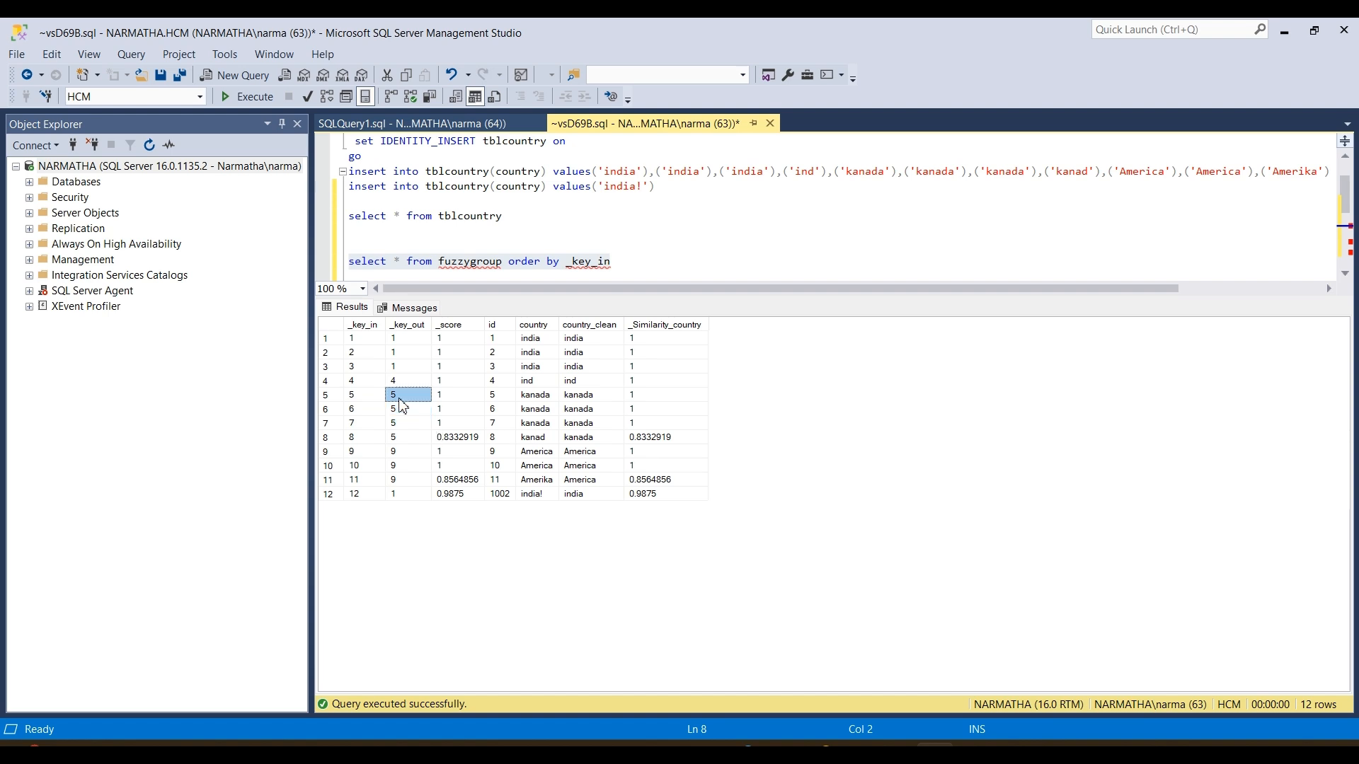
left_click(361, 396)
left_click(547, 398)
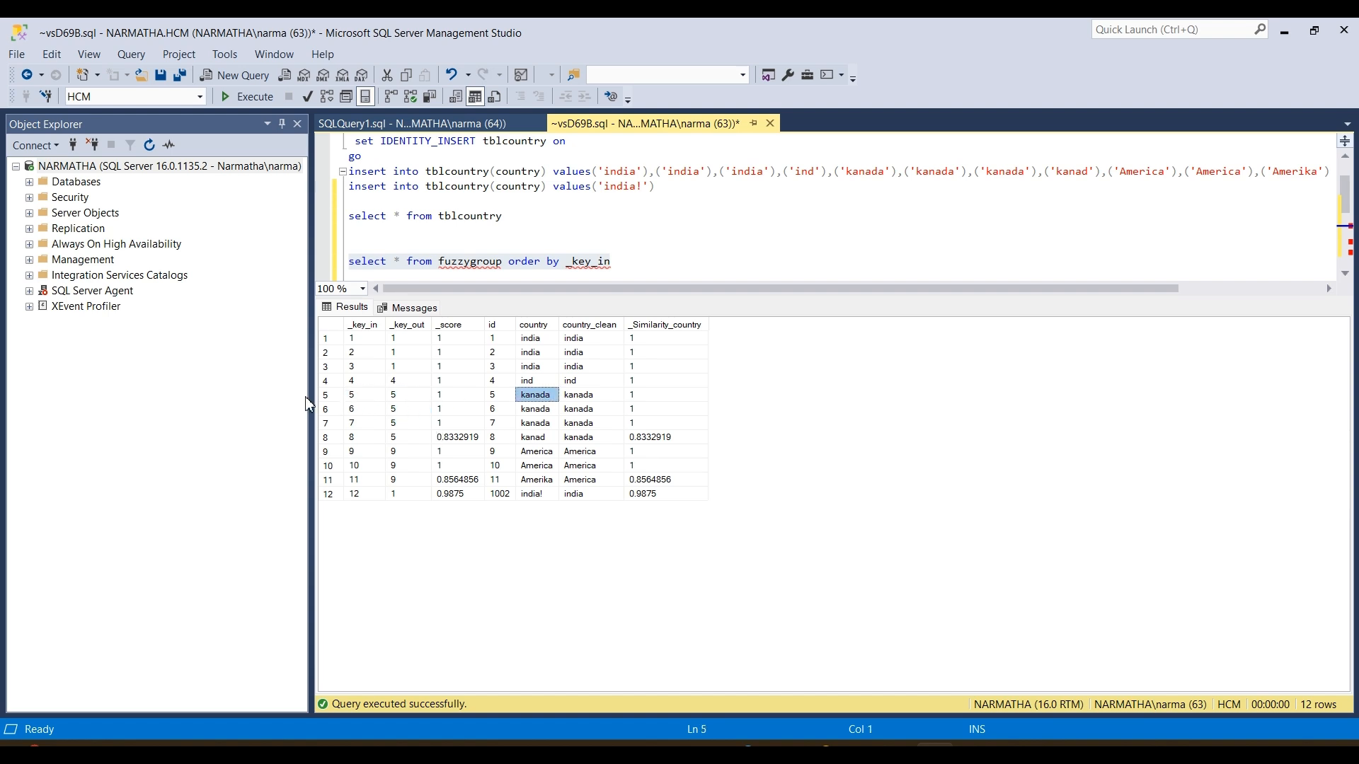
left_click(357, 397)
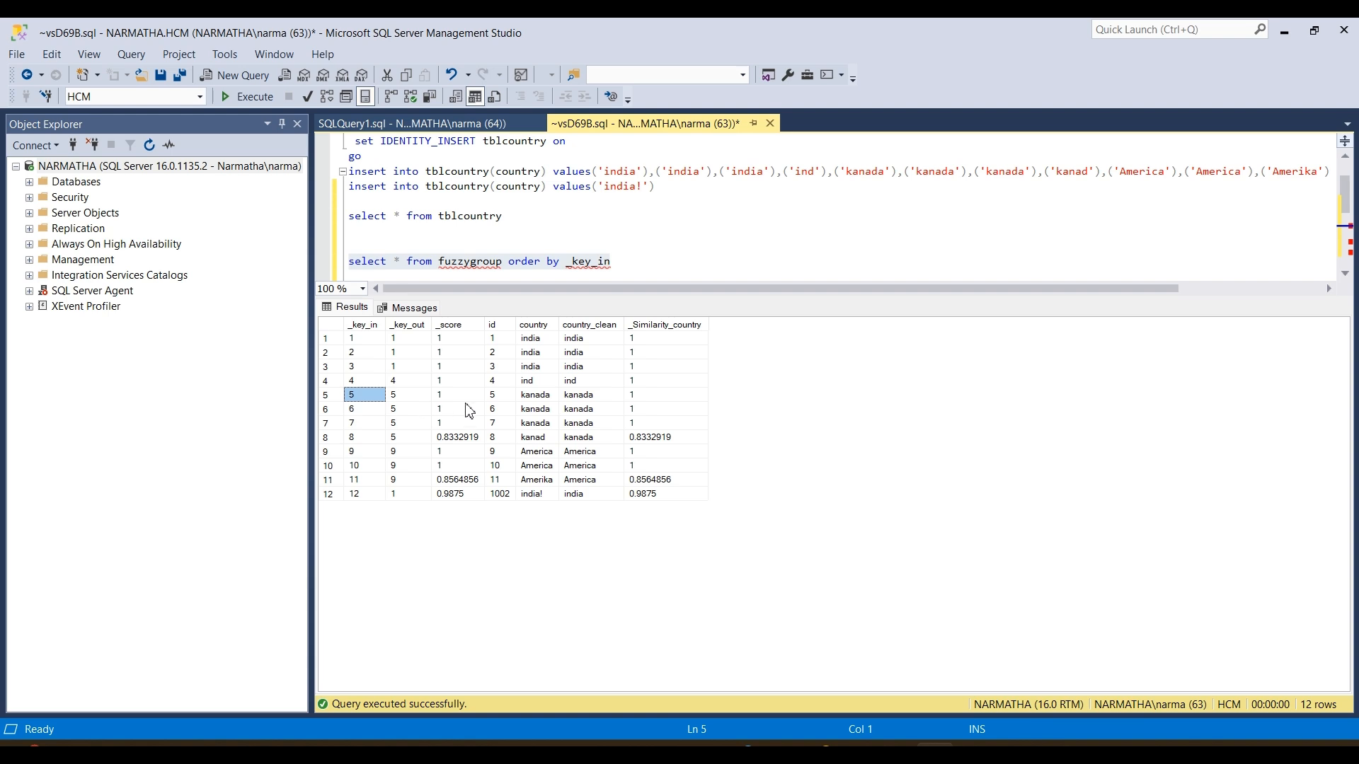
left_click(539, 396)
left_click(394, 411)
left_click_drag(396, 416, 397, 438)
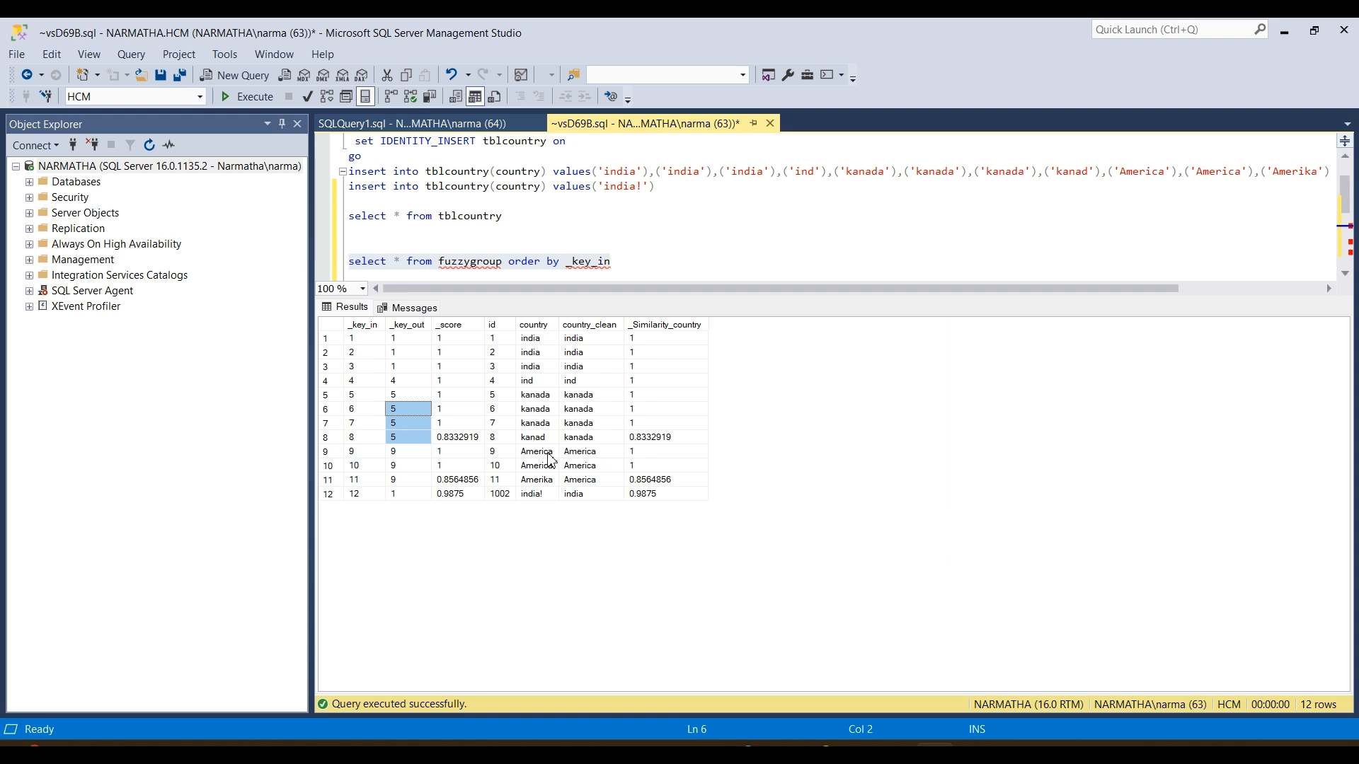
Examine the _key_out and country_clean values of the America, Amerika and india! rows against their canonical rows
left_click_drag(545, 452, 415, 469)
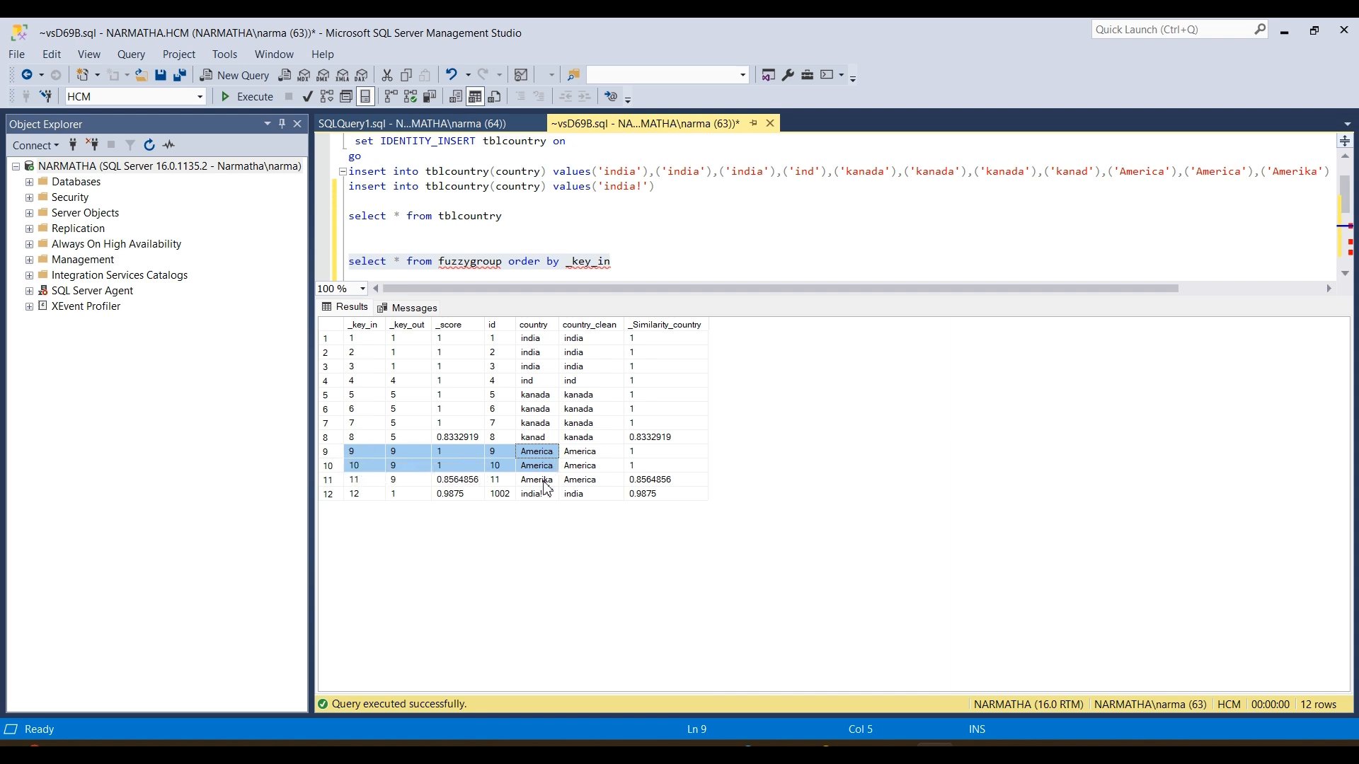
left_click(574, 481)
left_click_drag(400, 483, 402, 455)
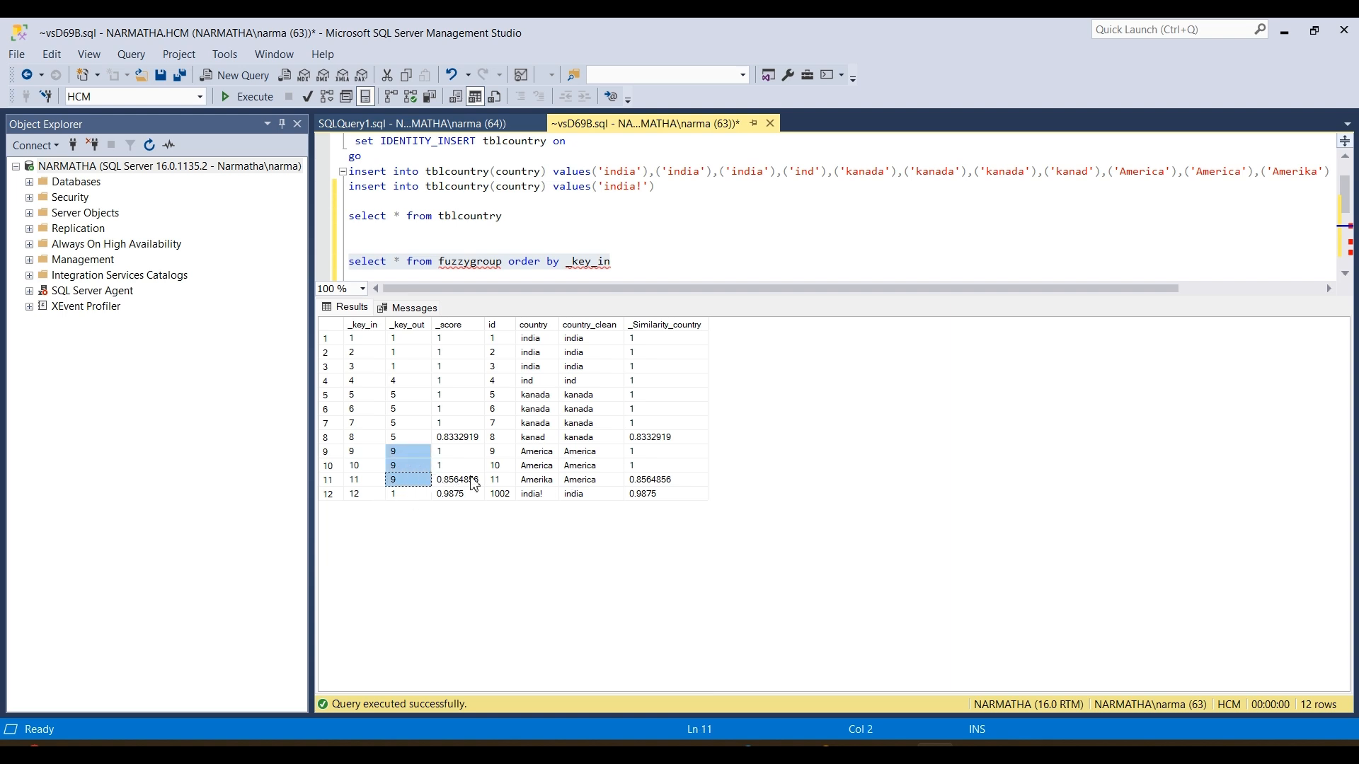
left_click(541, 496)
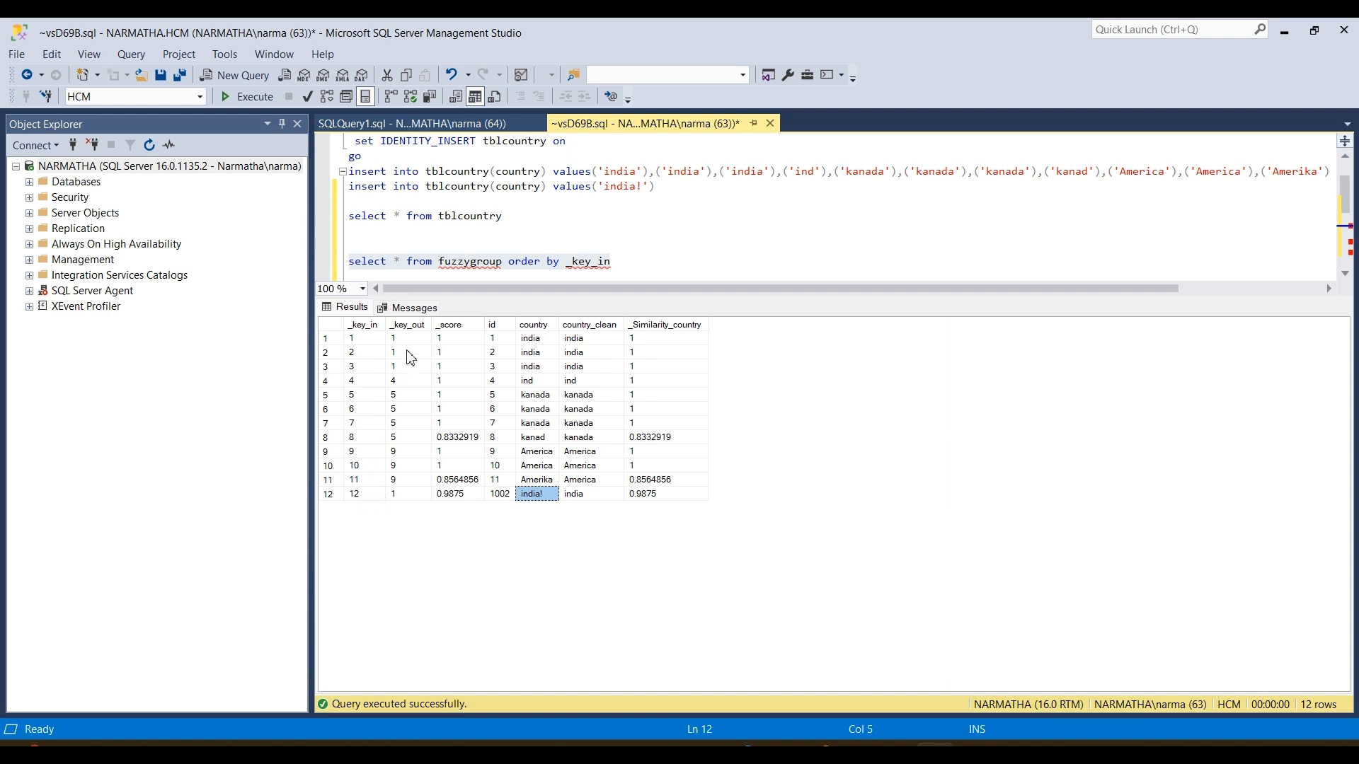
left_click(369, 342)
left_click(401, 494)
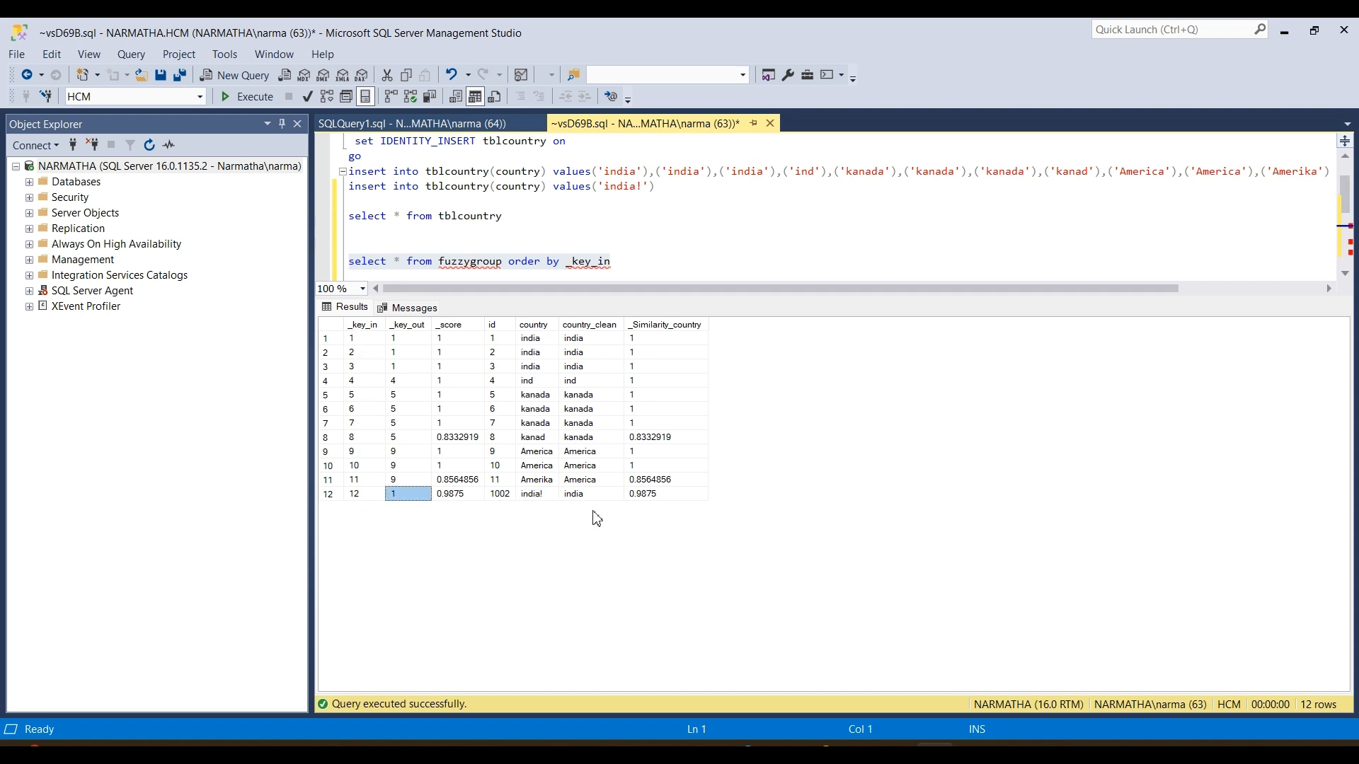
left_click(545, 341)
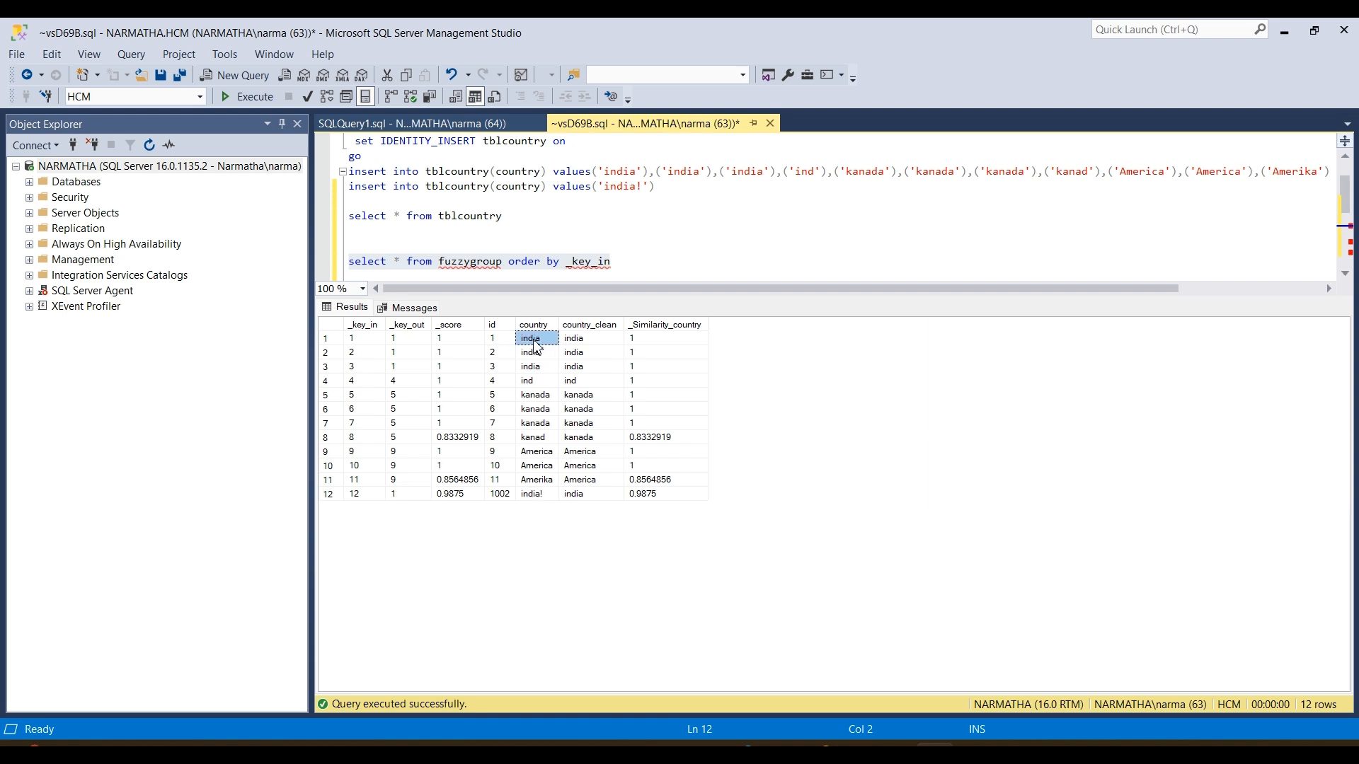
left_click(579, 495)
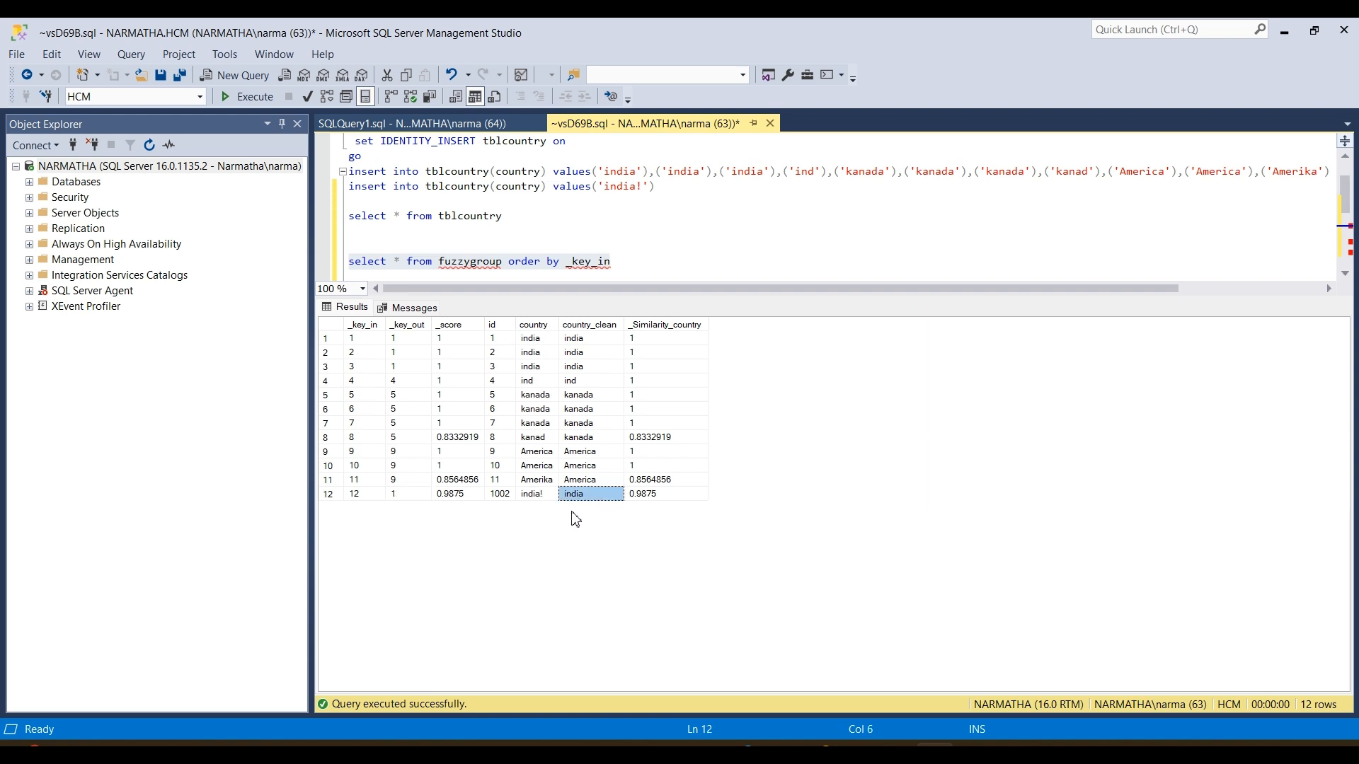
left_click(544, 500)
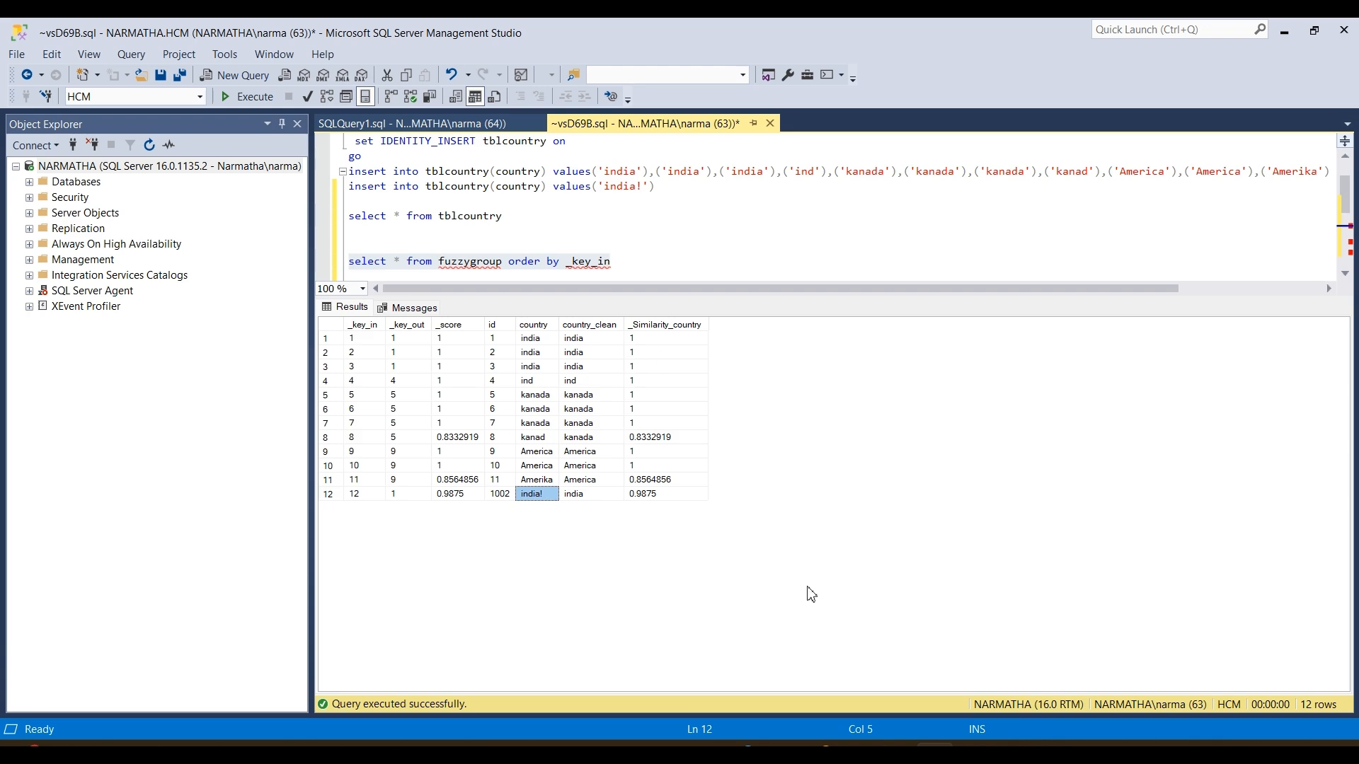
Switch to Visual Studio, stop debugging the package, and inspect the additional token delimiters in the Fuzzy Grouping transformation's advanced settings
left_click(1013, 746)
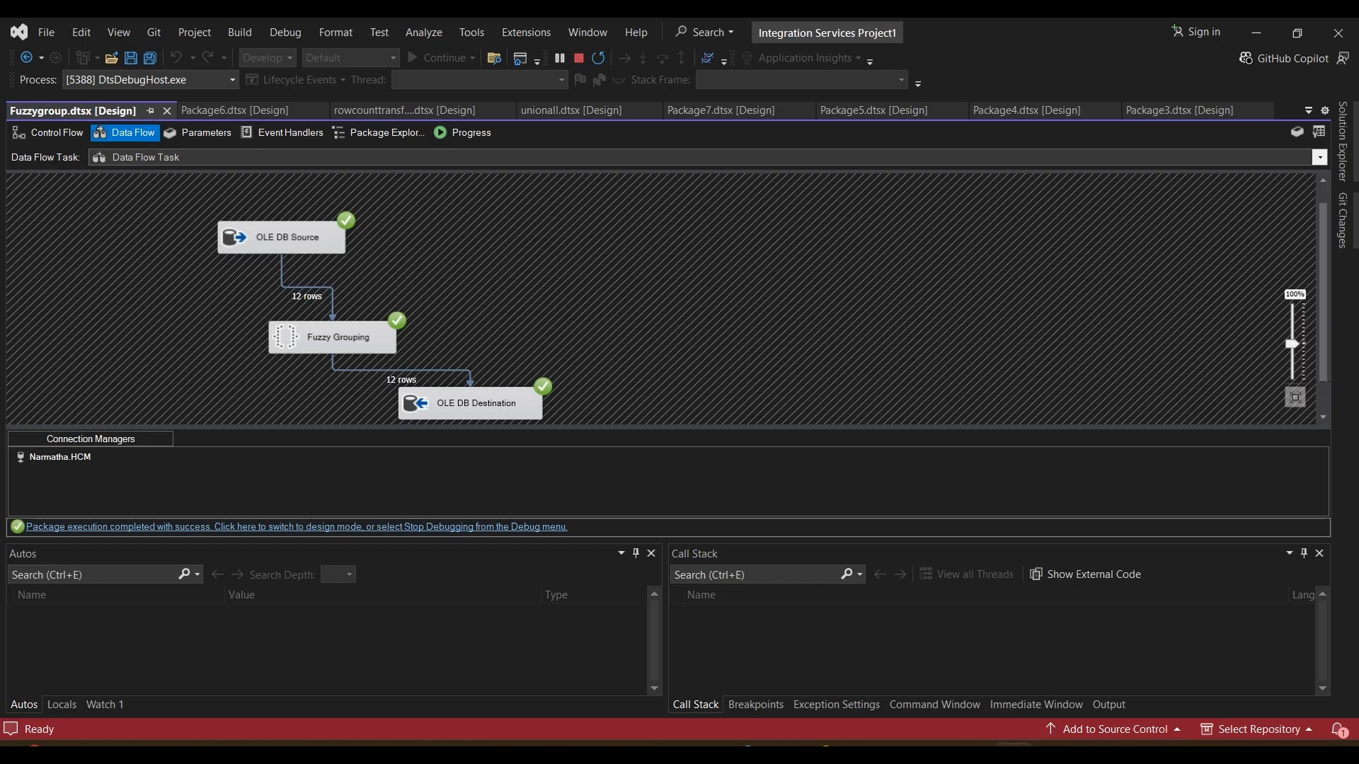
left_click(579, 58)
double_click(631, 313)
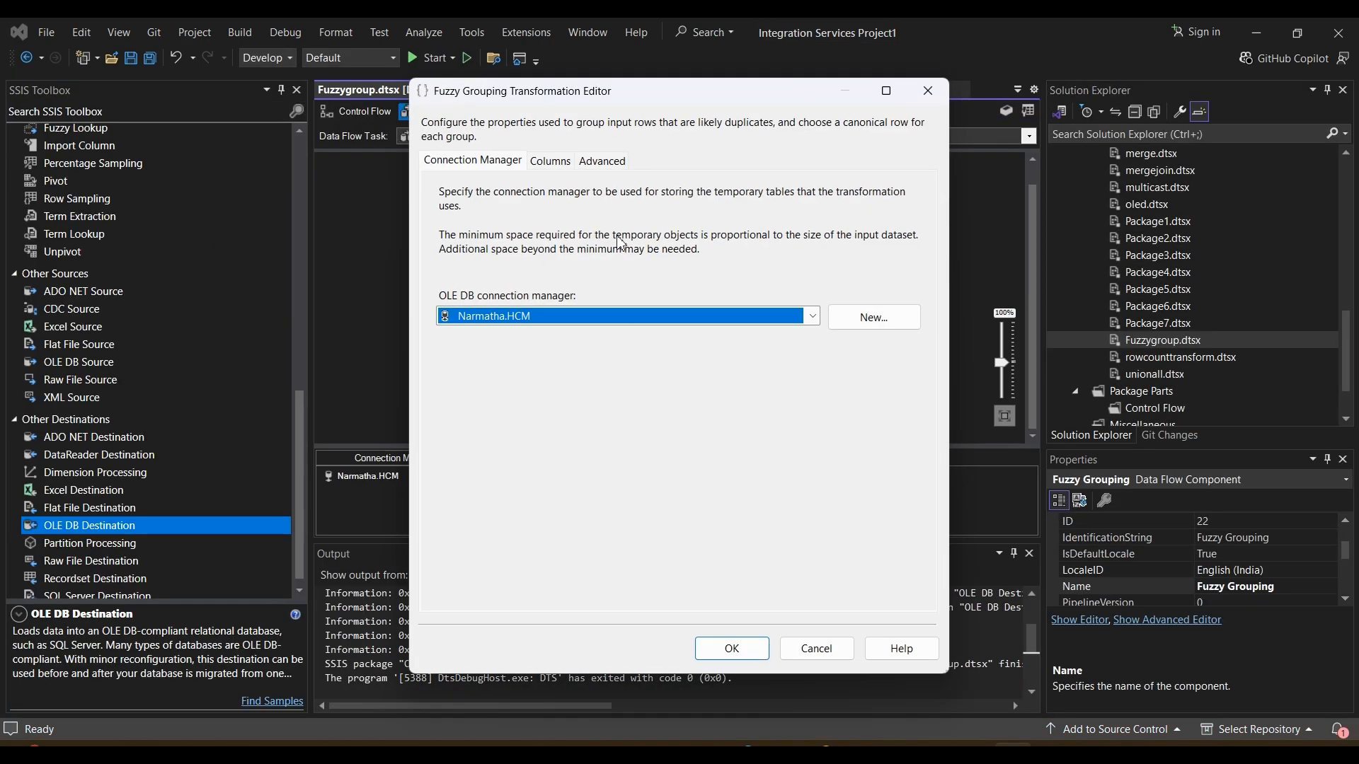
left_click(611, 164)
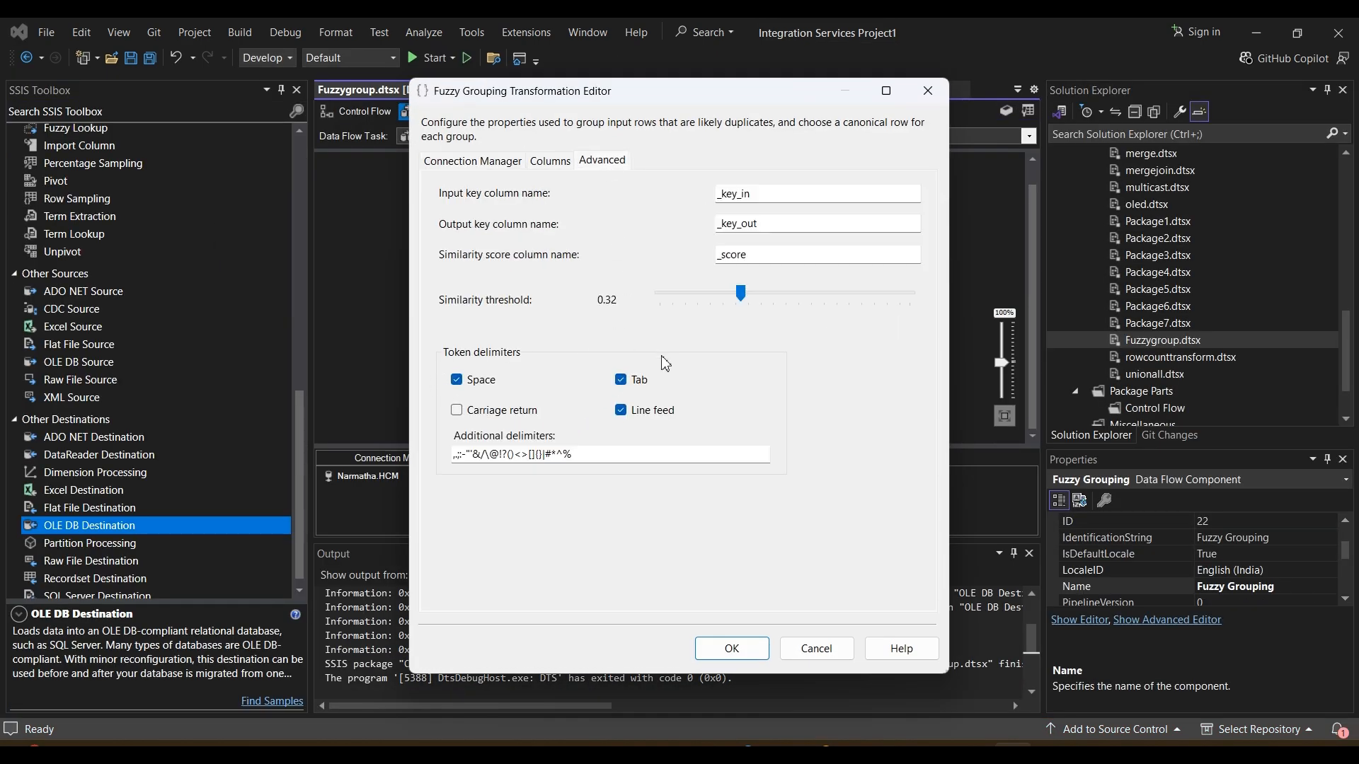
left_click(501, 454)
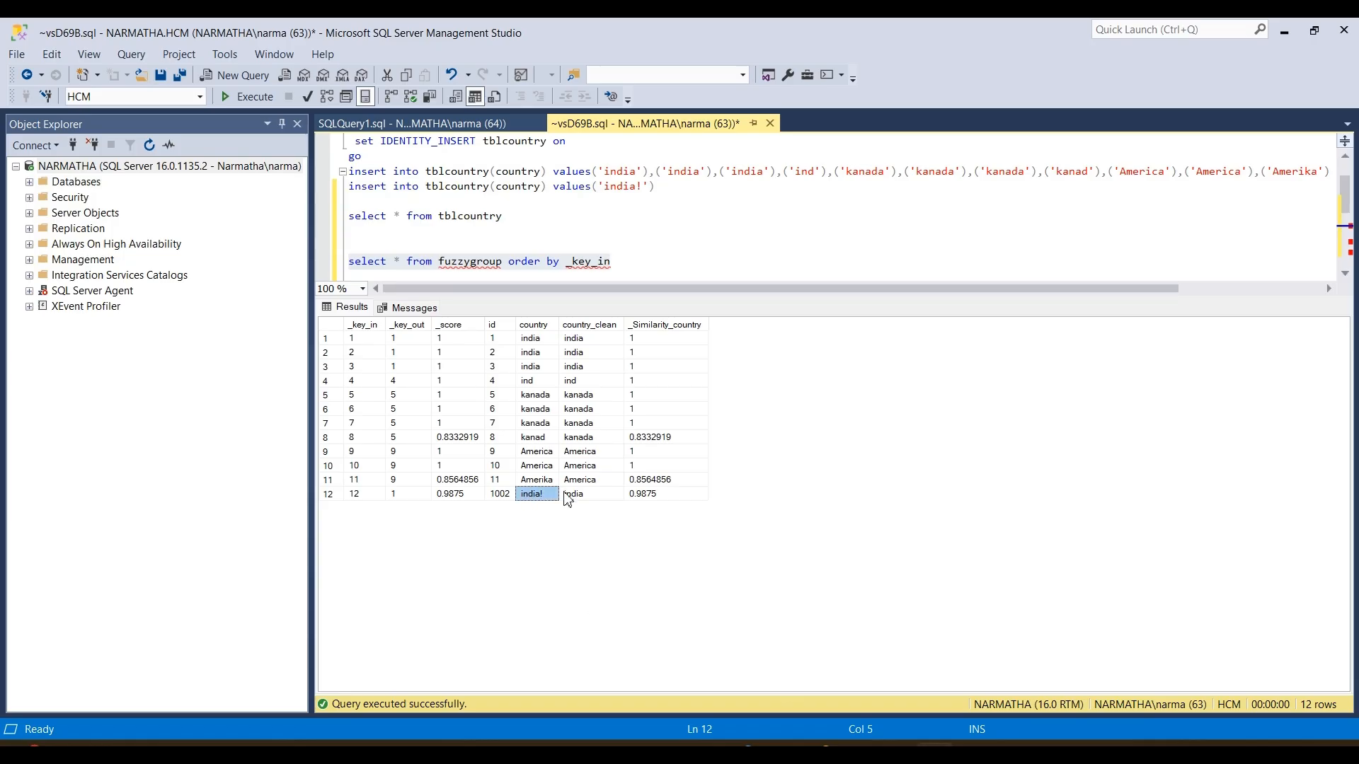
Return to SQL Server Management Studio, check the country_clean values of the india! and Amerika rows, and select the ordered fuzzygroup query
left_click(569, 494)
left_click(589, 481)
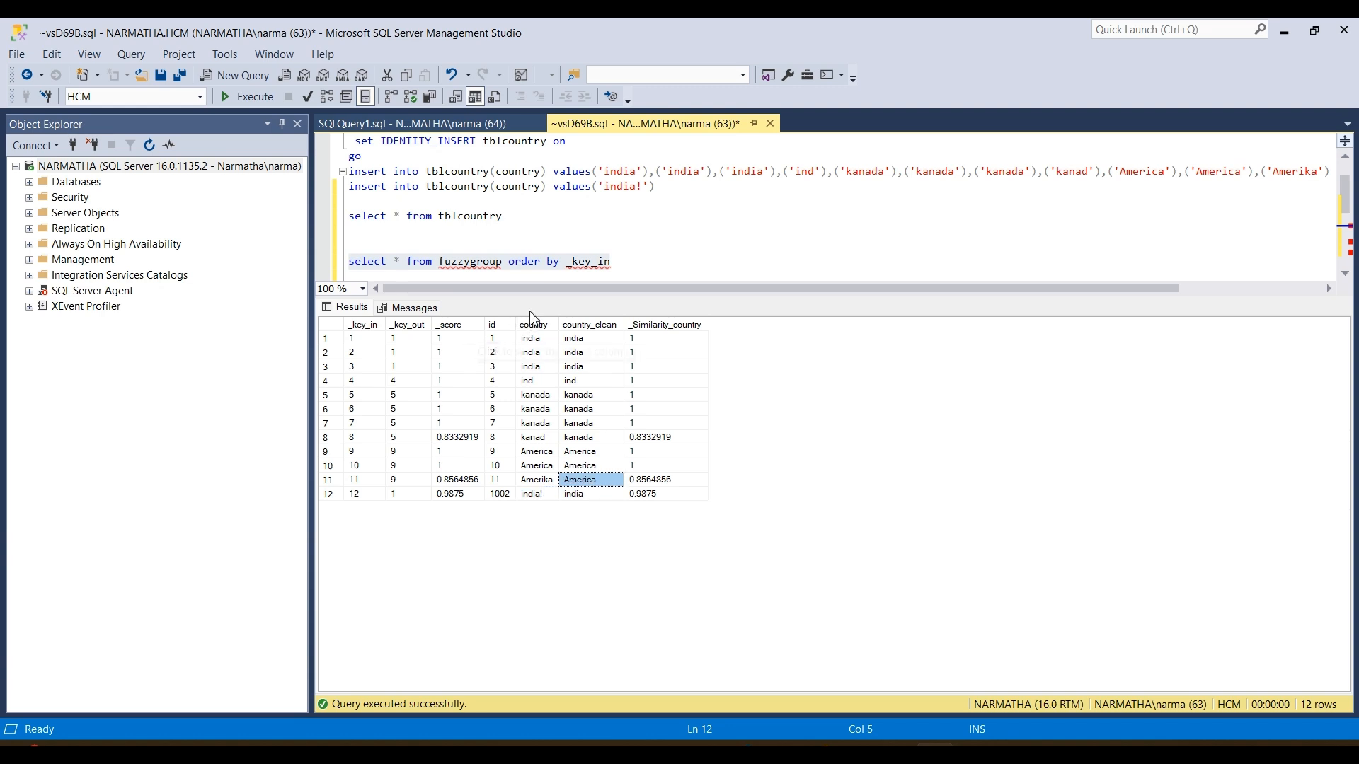
triple_click(568, 264)
left_click_drag(649, 264, 397, 238)
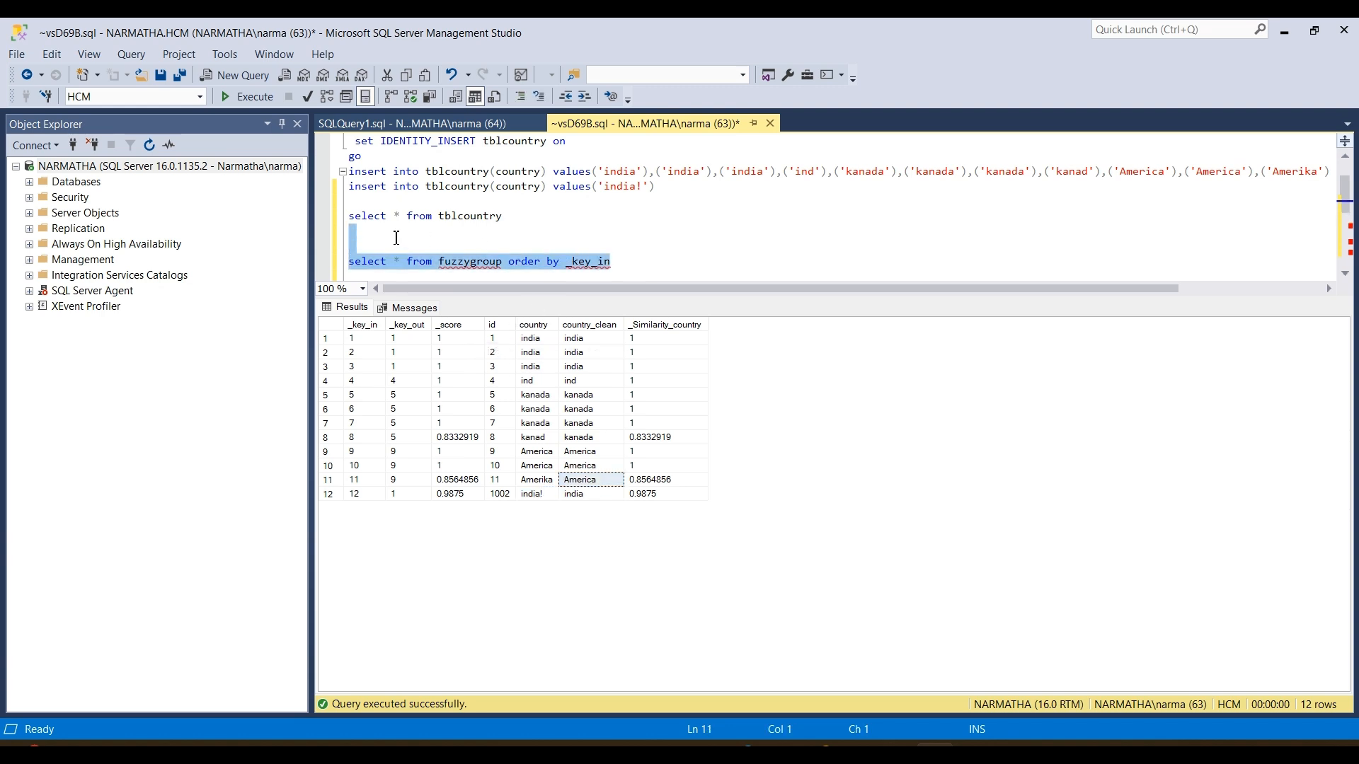